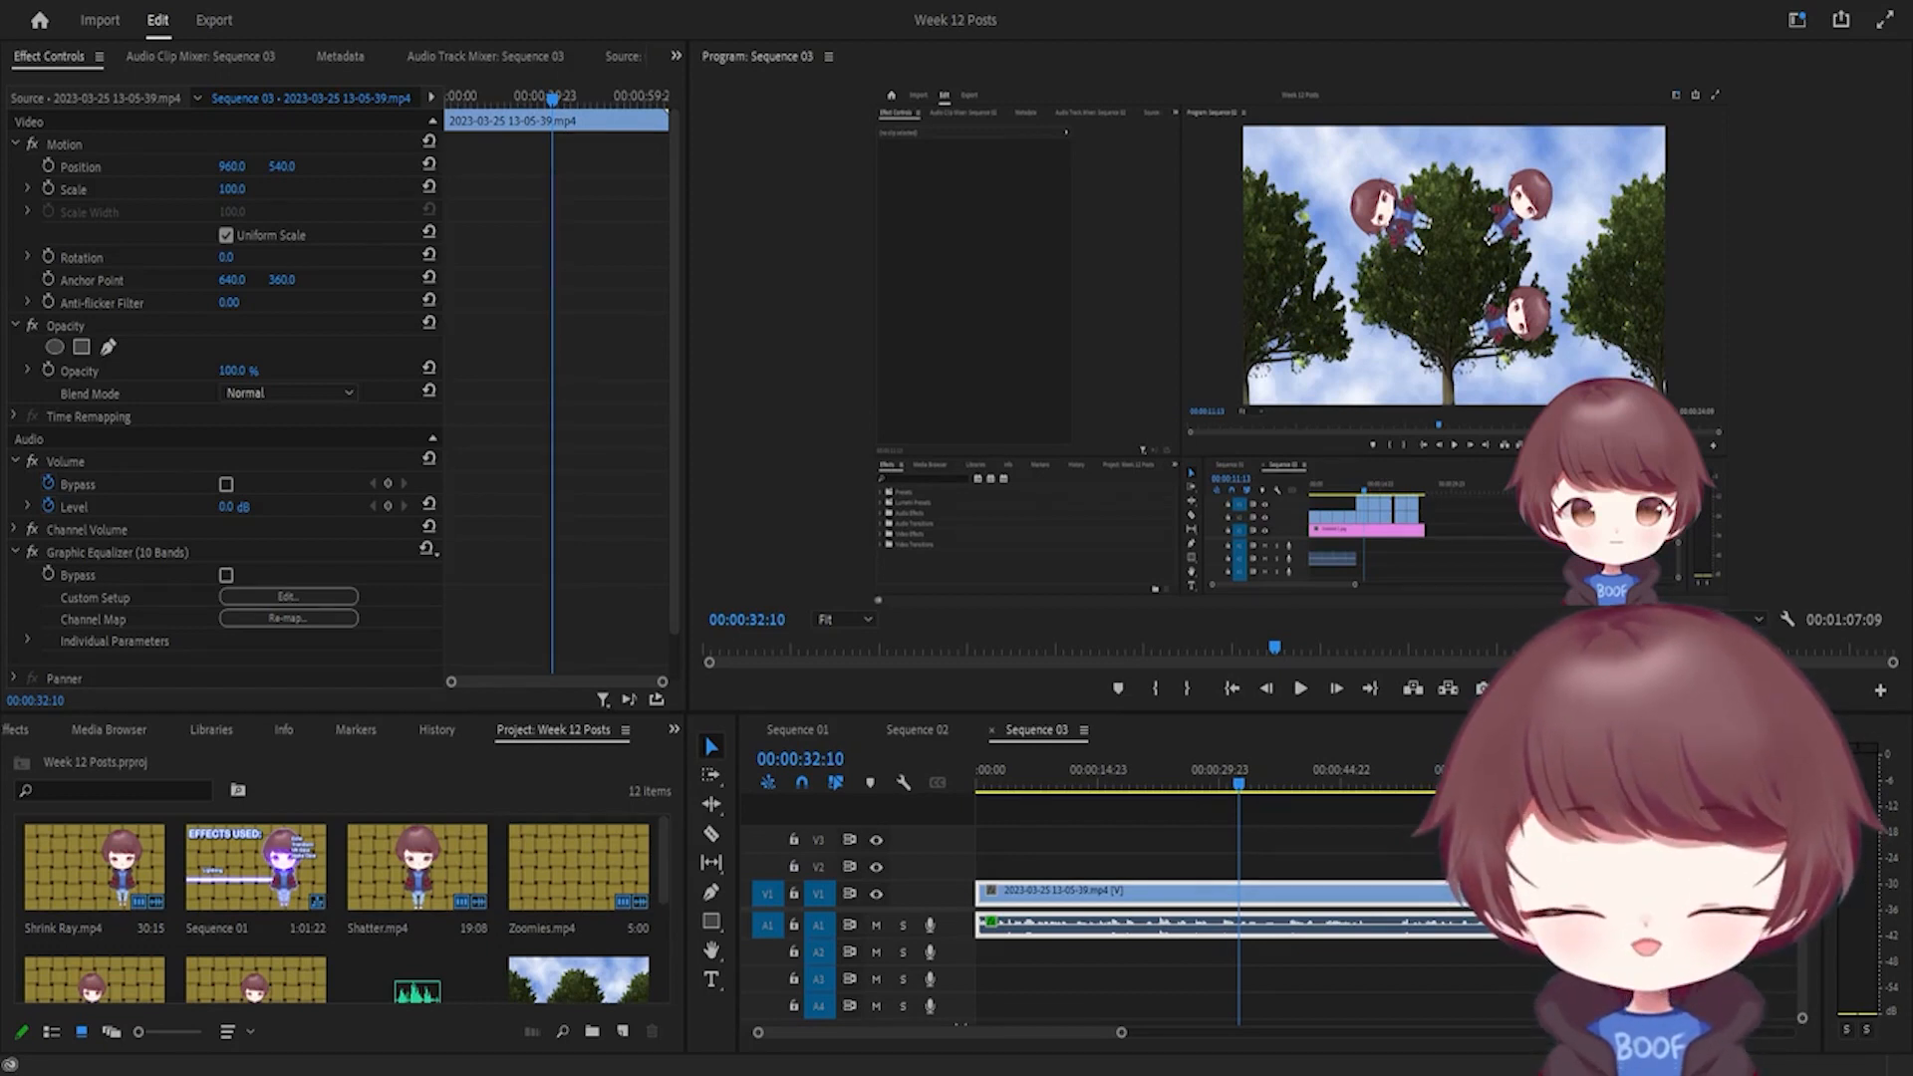
Step: Bring up the effects library and look over its Video Transitions folder
{"action": "left_click_drag", "start_coordinate": [1120, 1033], "coordinate": [980, 1049]}
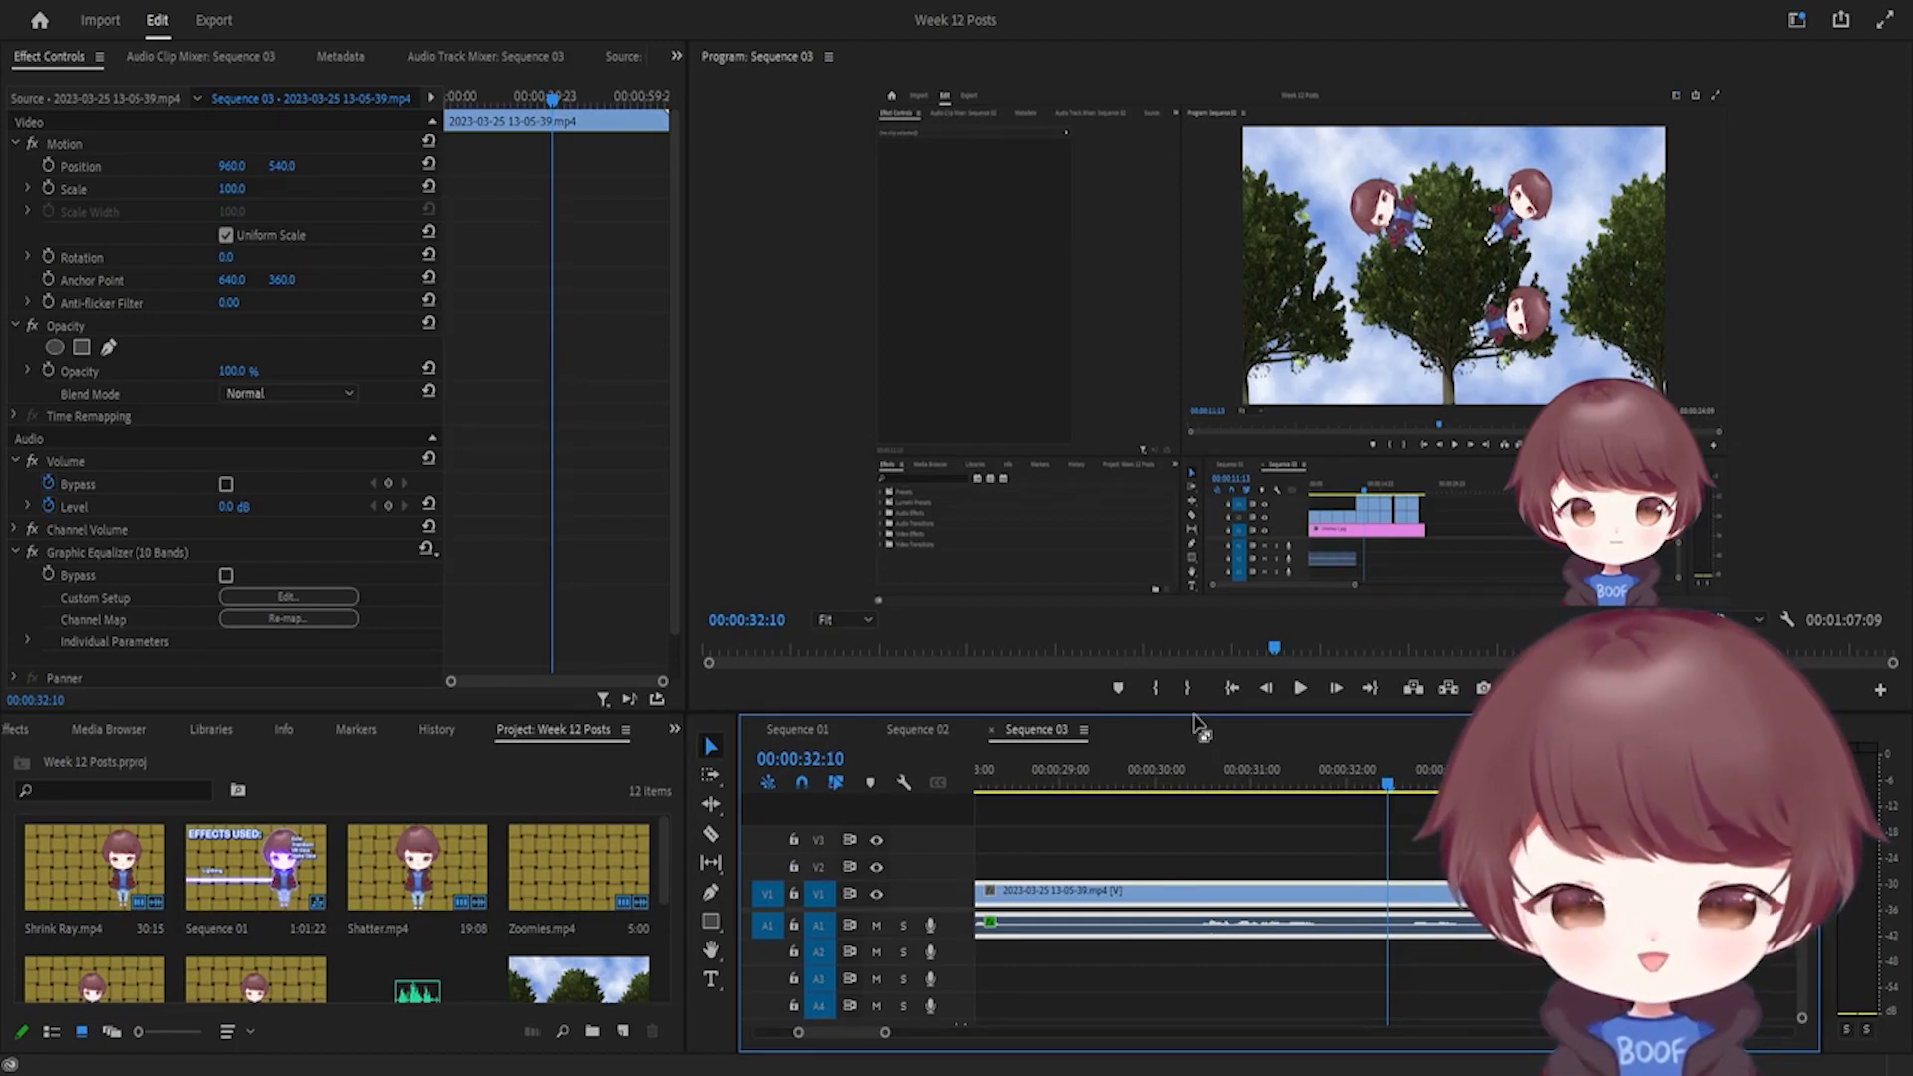
{"action": "scroll", "coordinate": [304, 737], "scroll_direction": "up", "scroll_amount": 6}
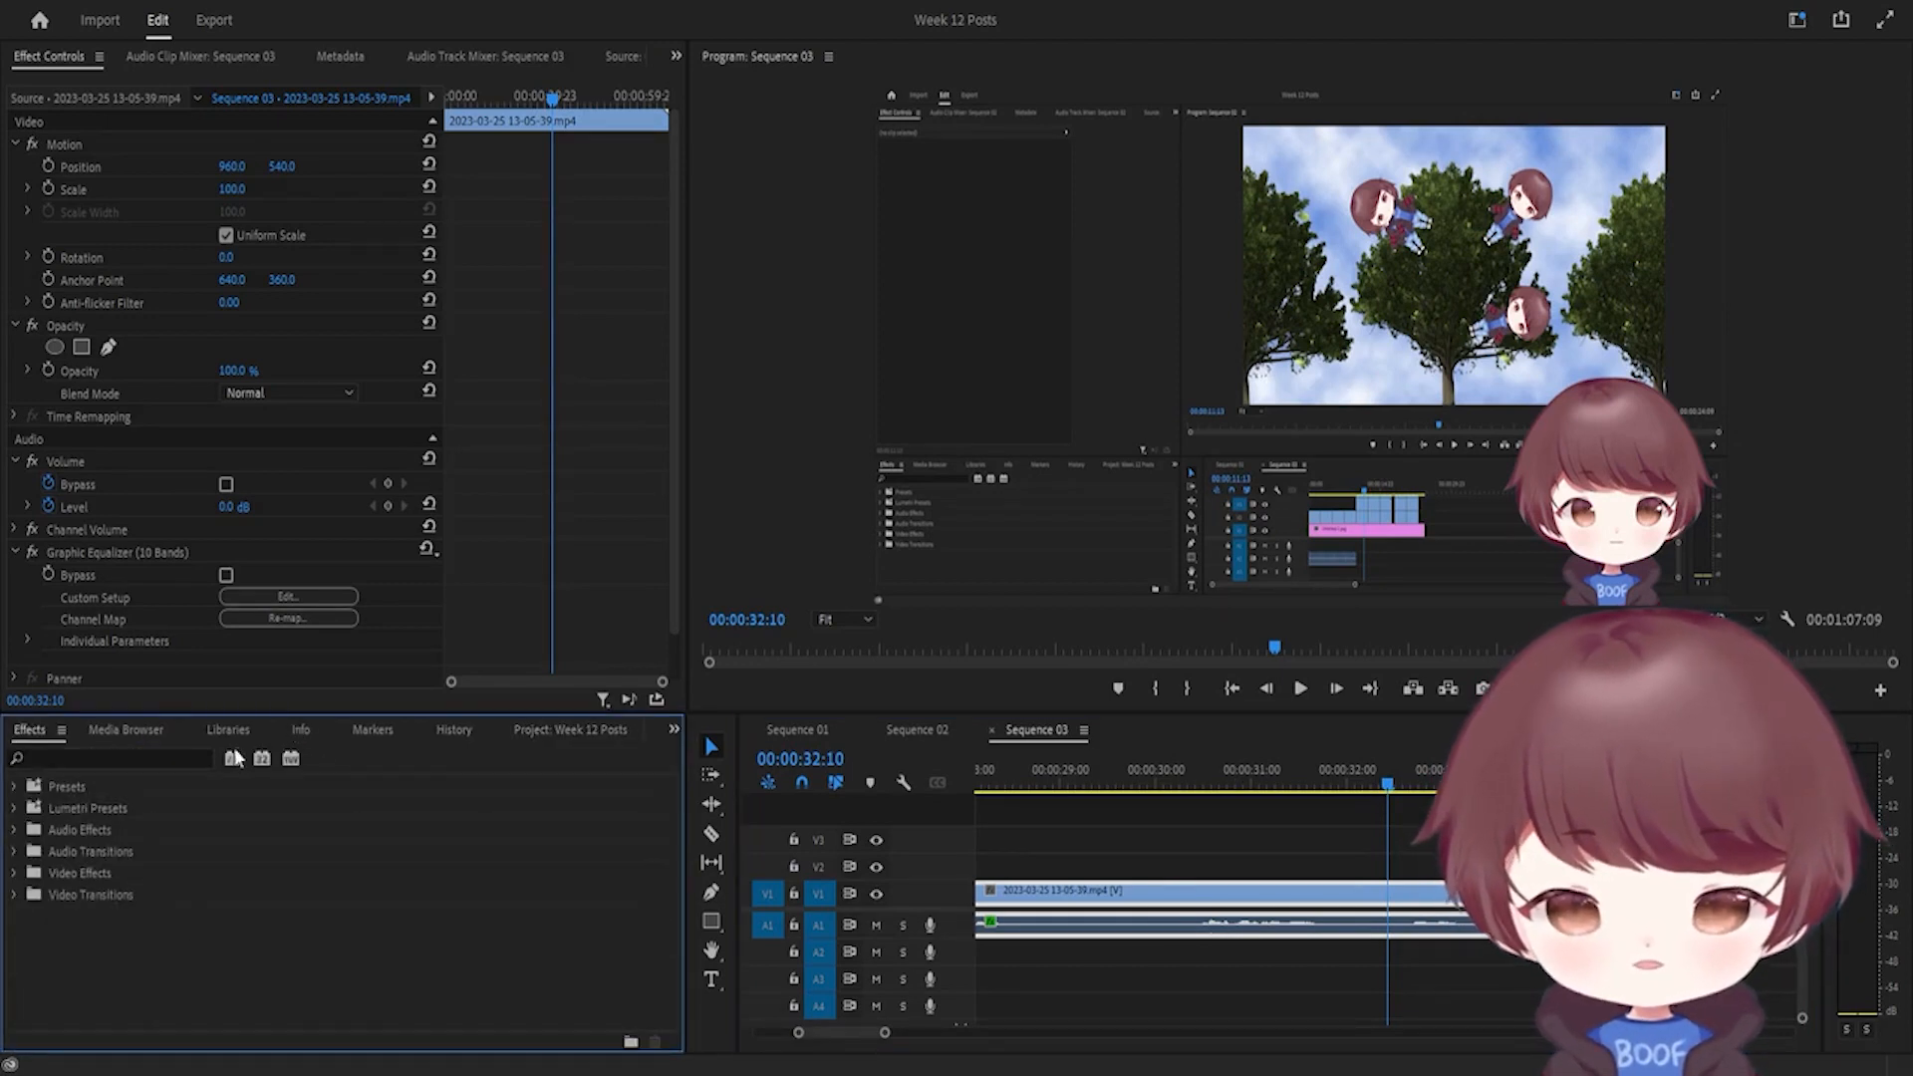
{"action": "left_click", "coordinate": [14, 896]}
{"action": "left_click", "coordinate": [15, 898]}
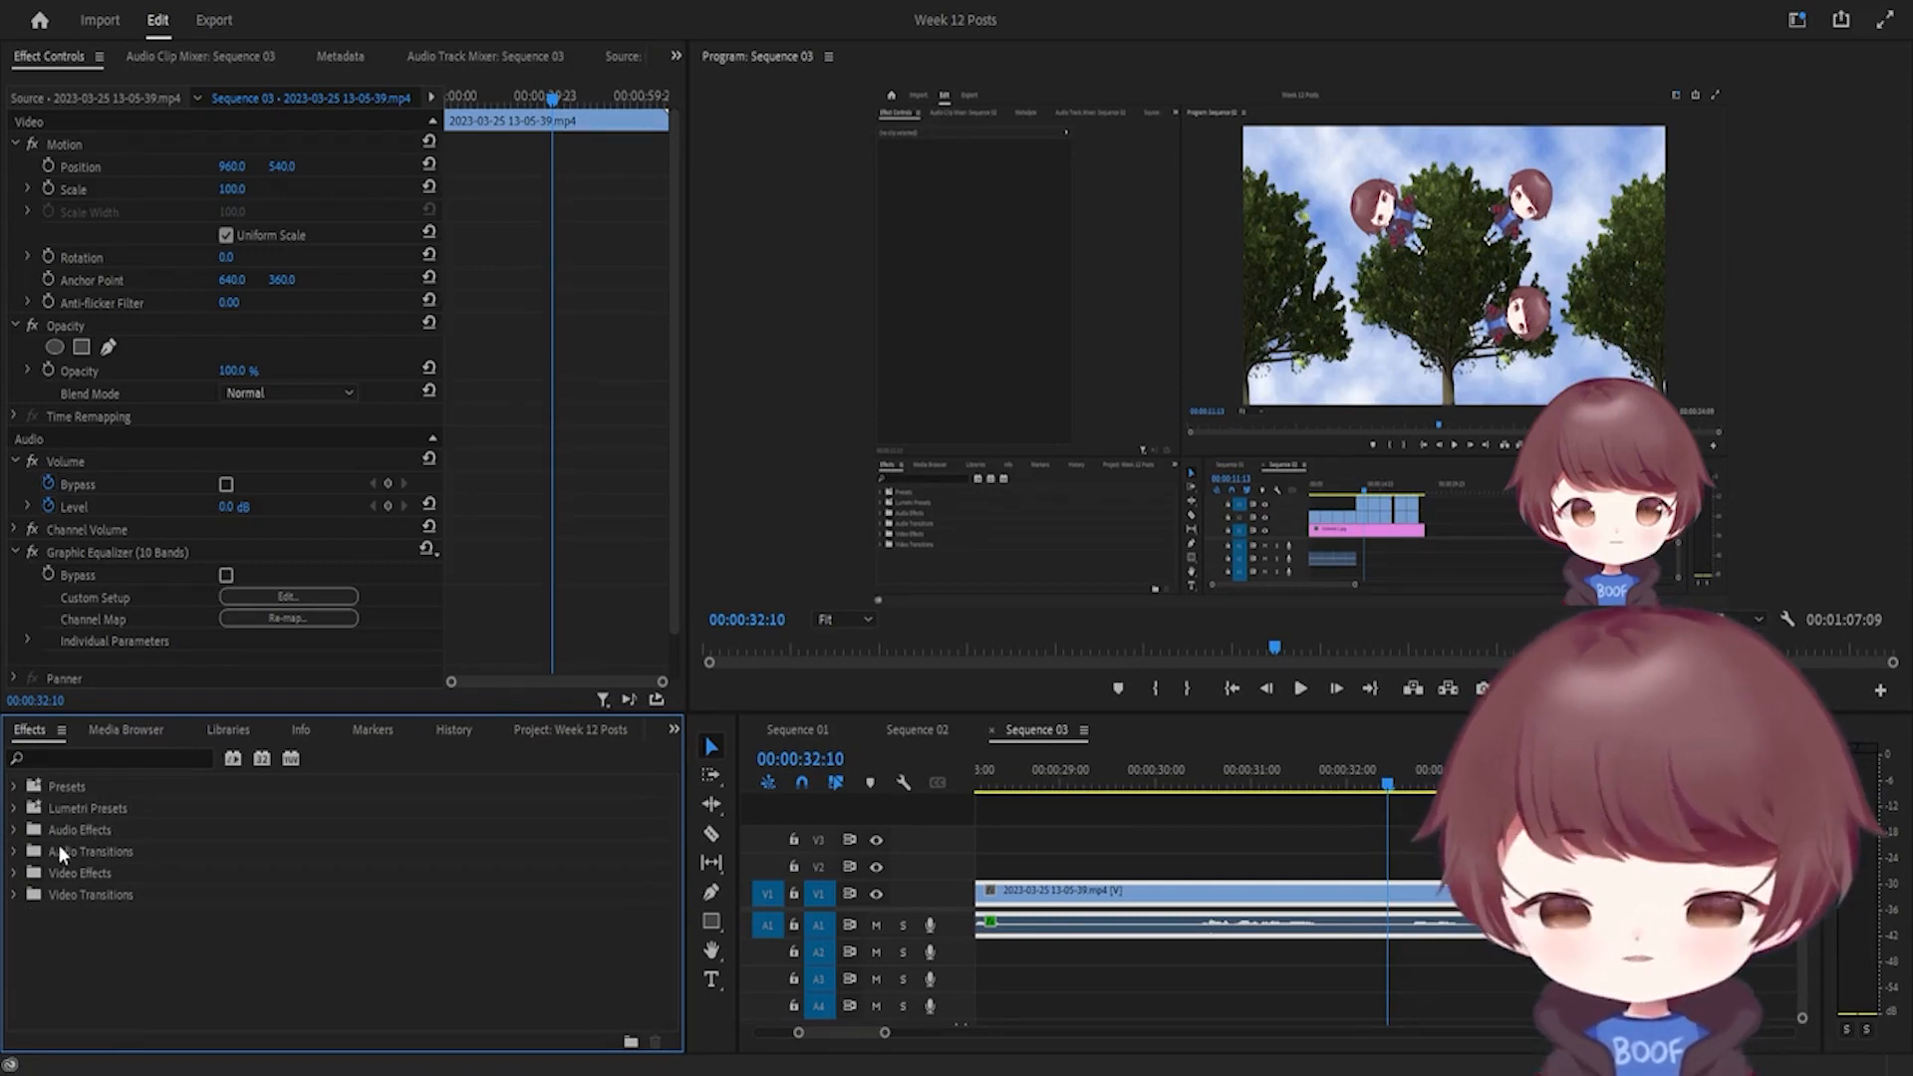
Step: Play the recording around the 27-second mark to find the point for the first cut
{"action": "left_click_drag", "start_coordinate": [1264, 780], "coordinate": [1136, 811]}
{"action": "scroll", "coordinate": [1132, 813], "scroll_direction": "up", "scroll_amount": 3}
{"action": "left_click", "coordinate": [1238, 775]}
{"action": "key", "text": "space"}
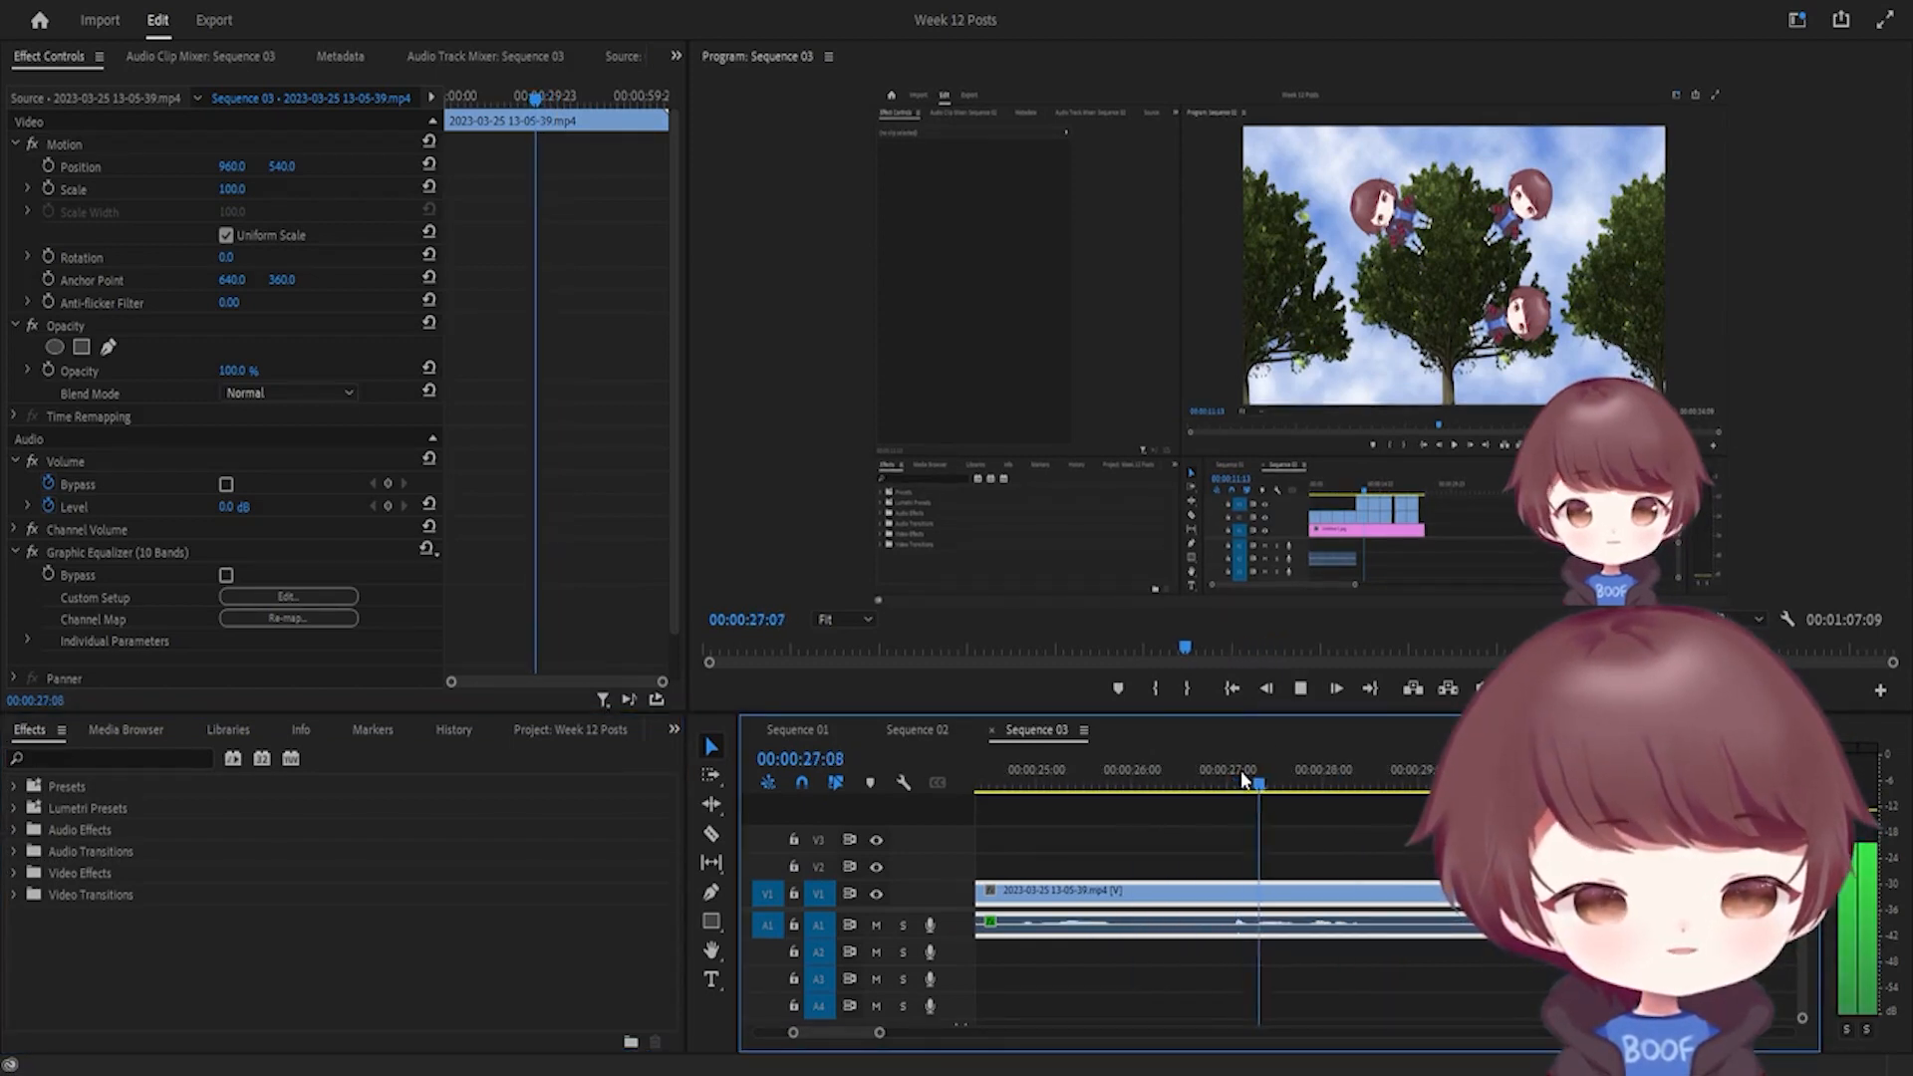
{"action": "left_click", "coordinate": [1190, 783]}
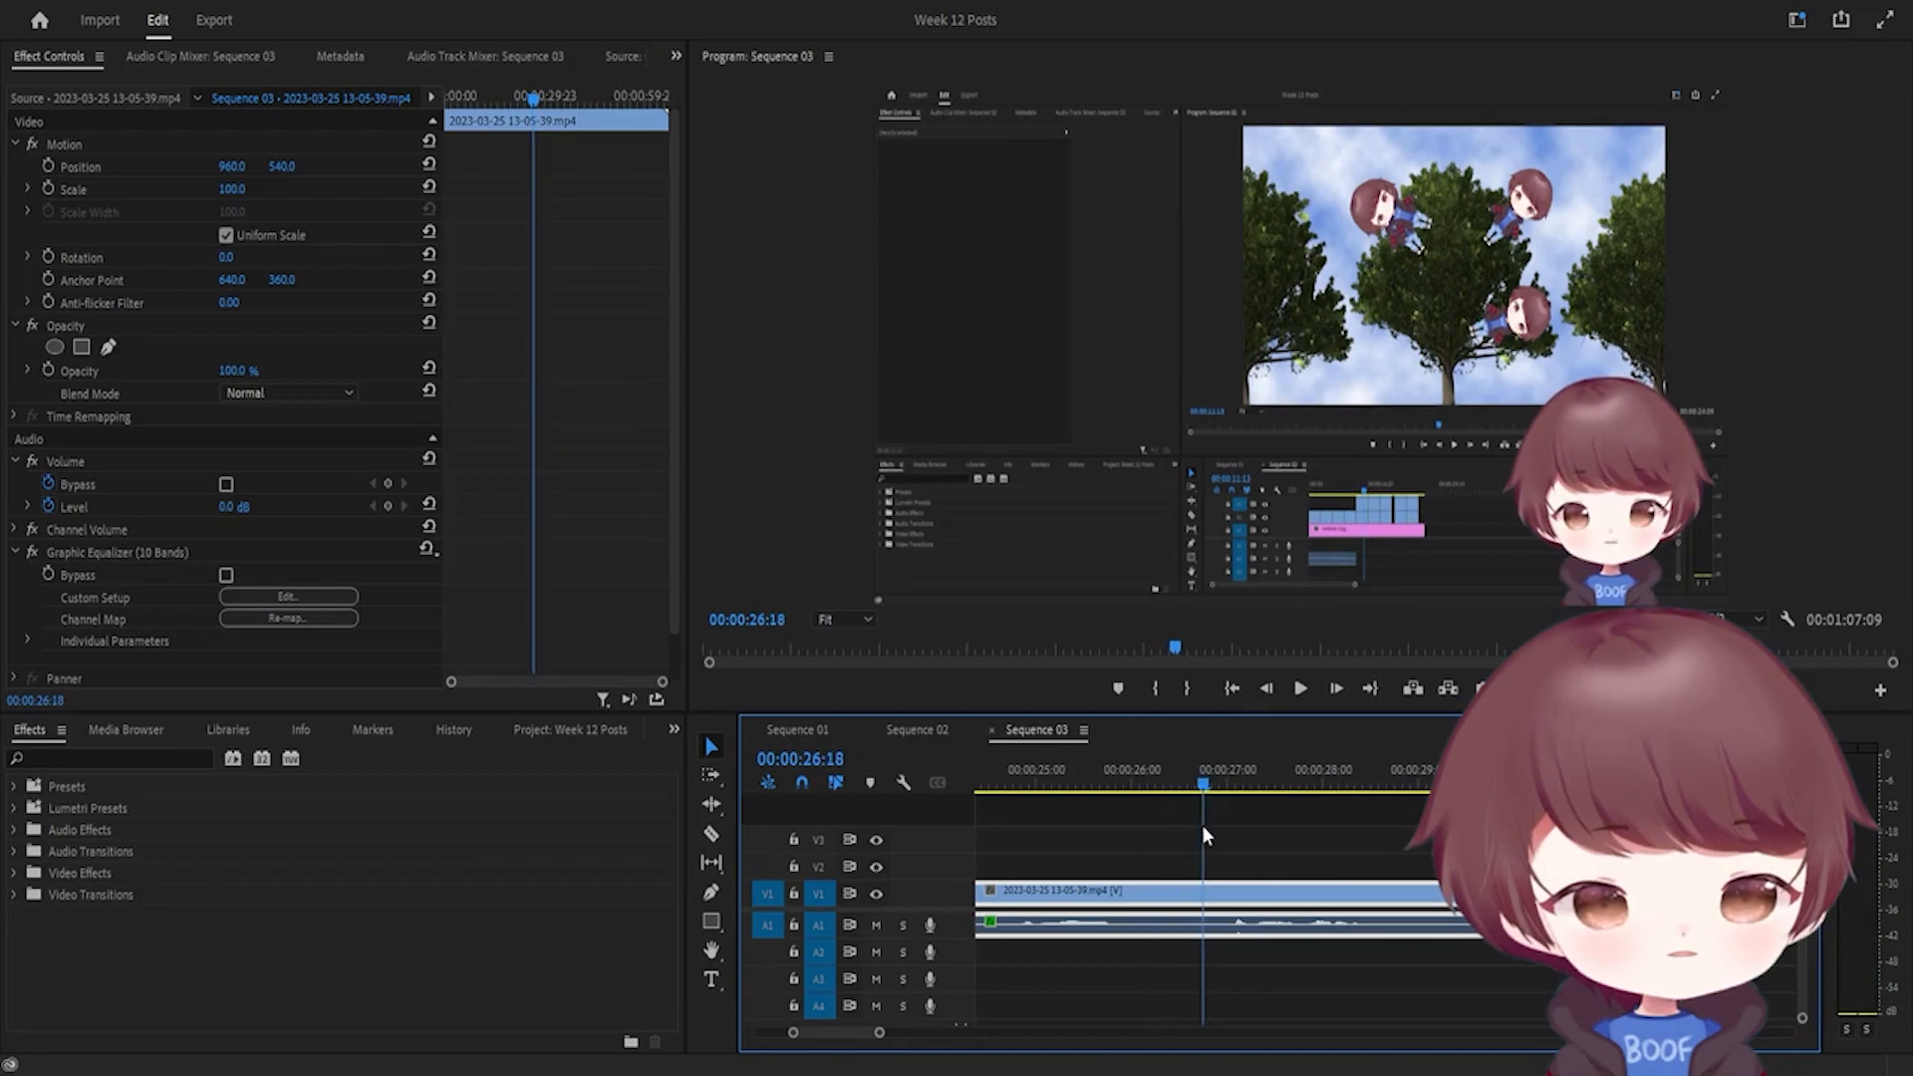
{"action": "key", "text": "space"}
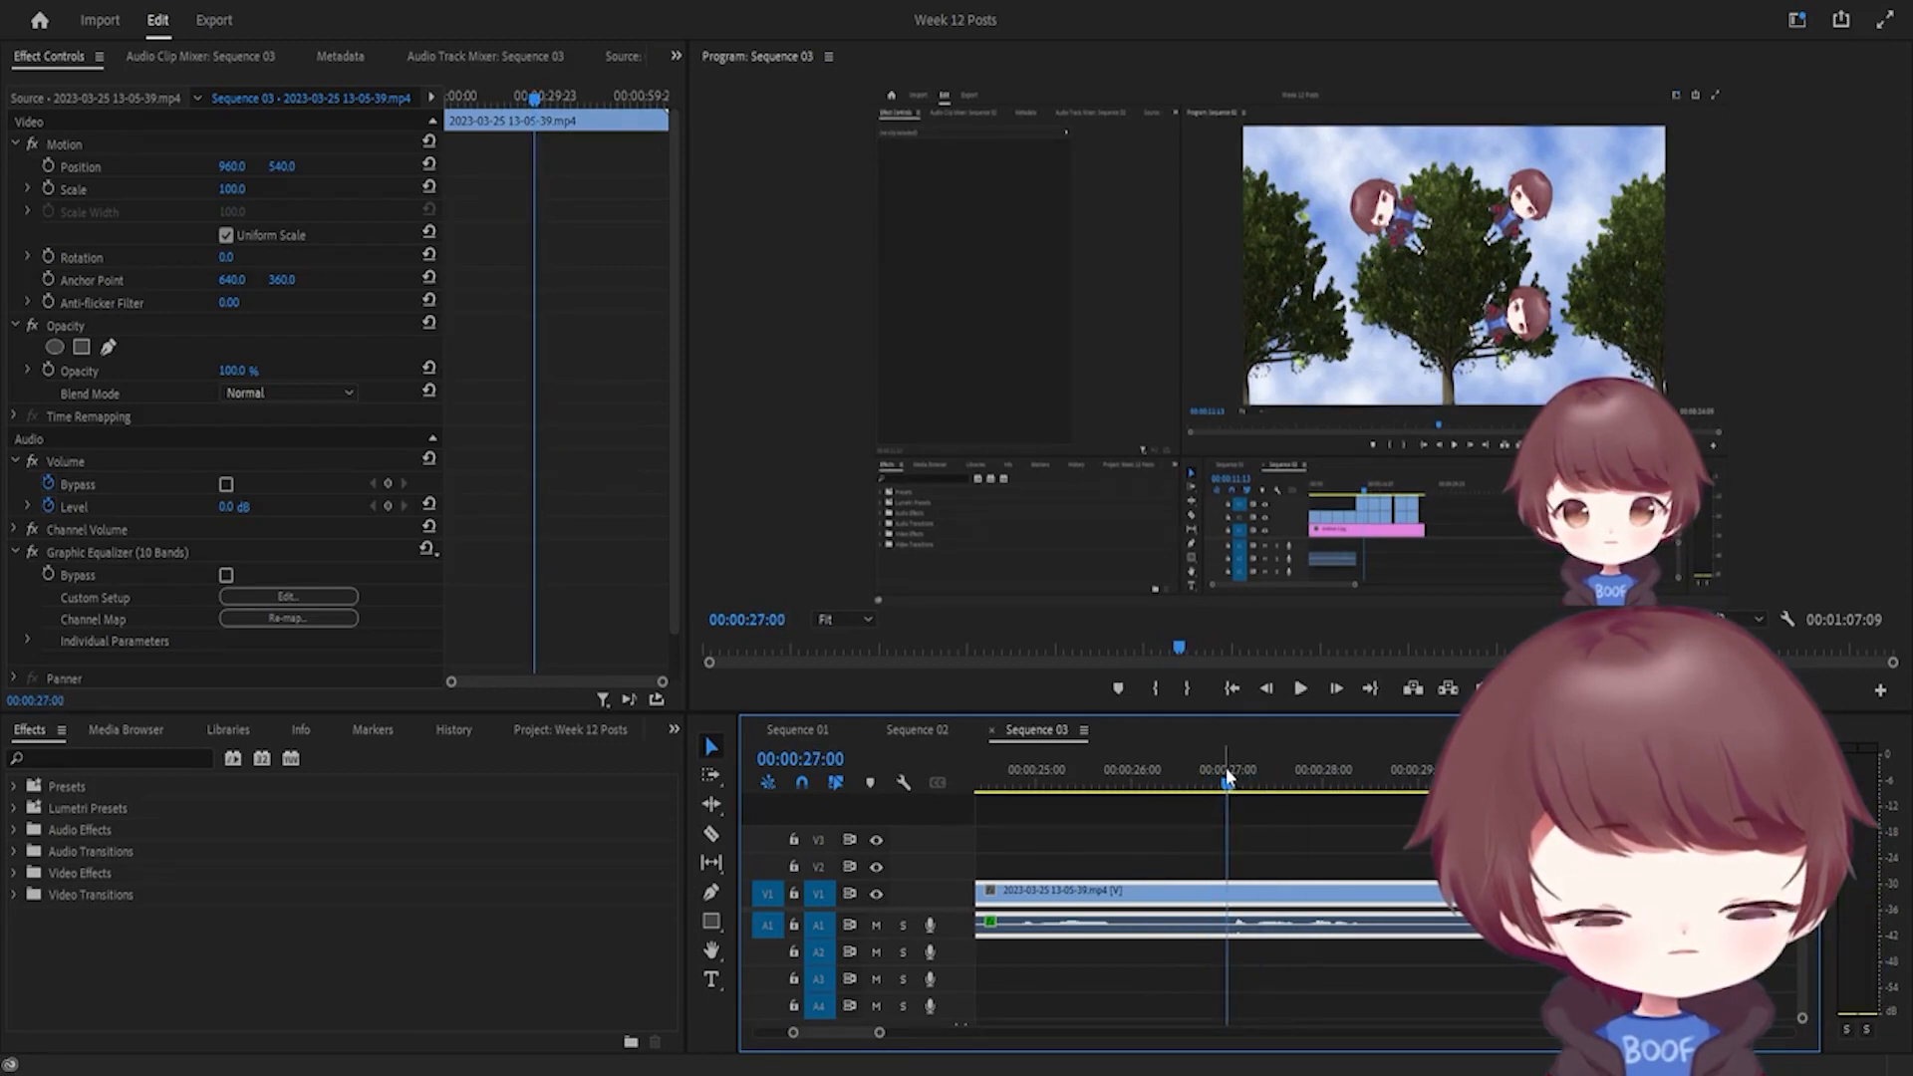
Step: Split the recording clip with the Razor tool at 00:00:27:01
{"action": "key", "text": "Left"}
{"action": "key", "text": "Left"}
{"action": "key", "text": "Left"}
{"action": "key", "text": "Left"}
{"action": "key", "text": "Right"}
{"action": "key", "text": "Right"}
{"action": "key", "text": "Right"}
{"action": "key", "text": "Left"}
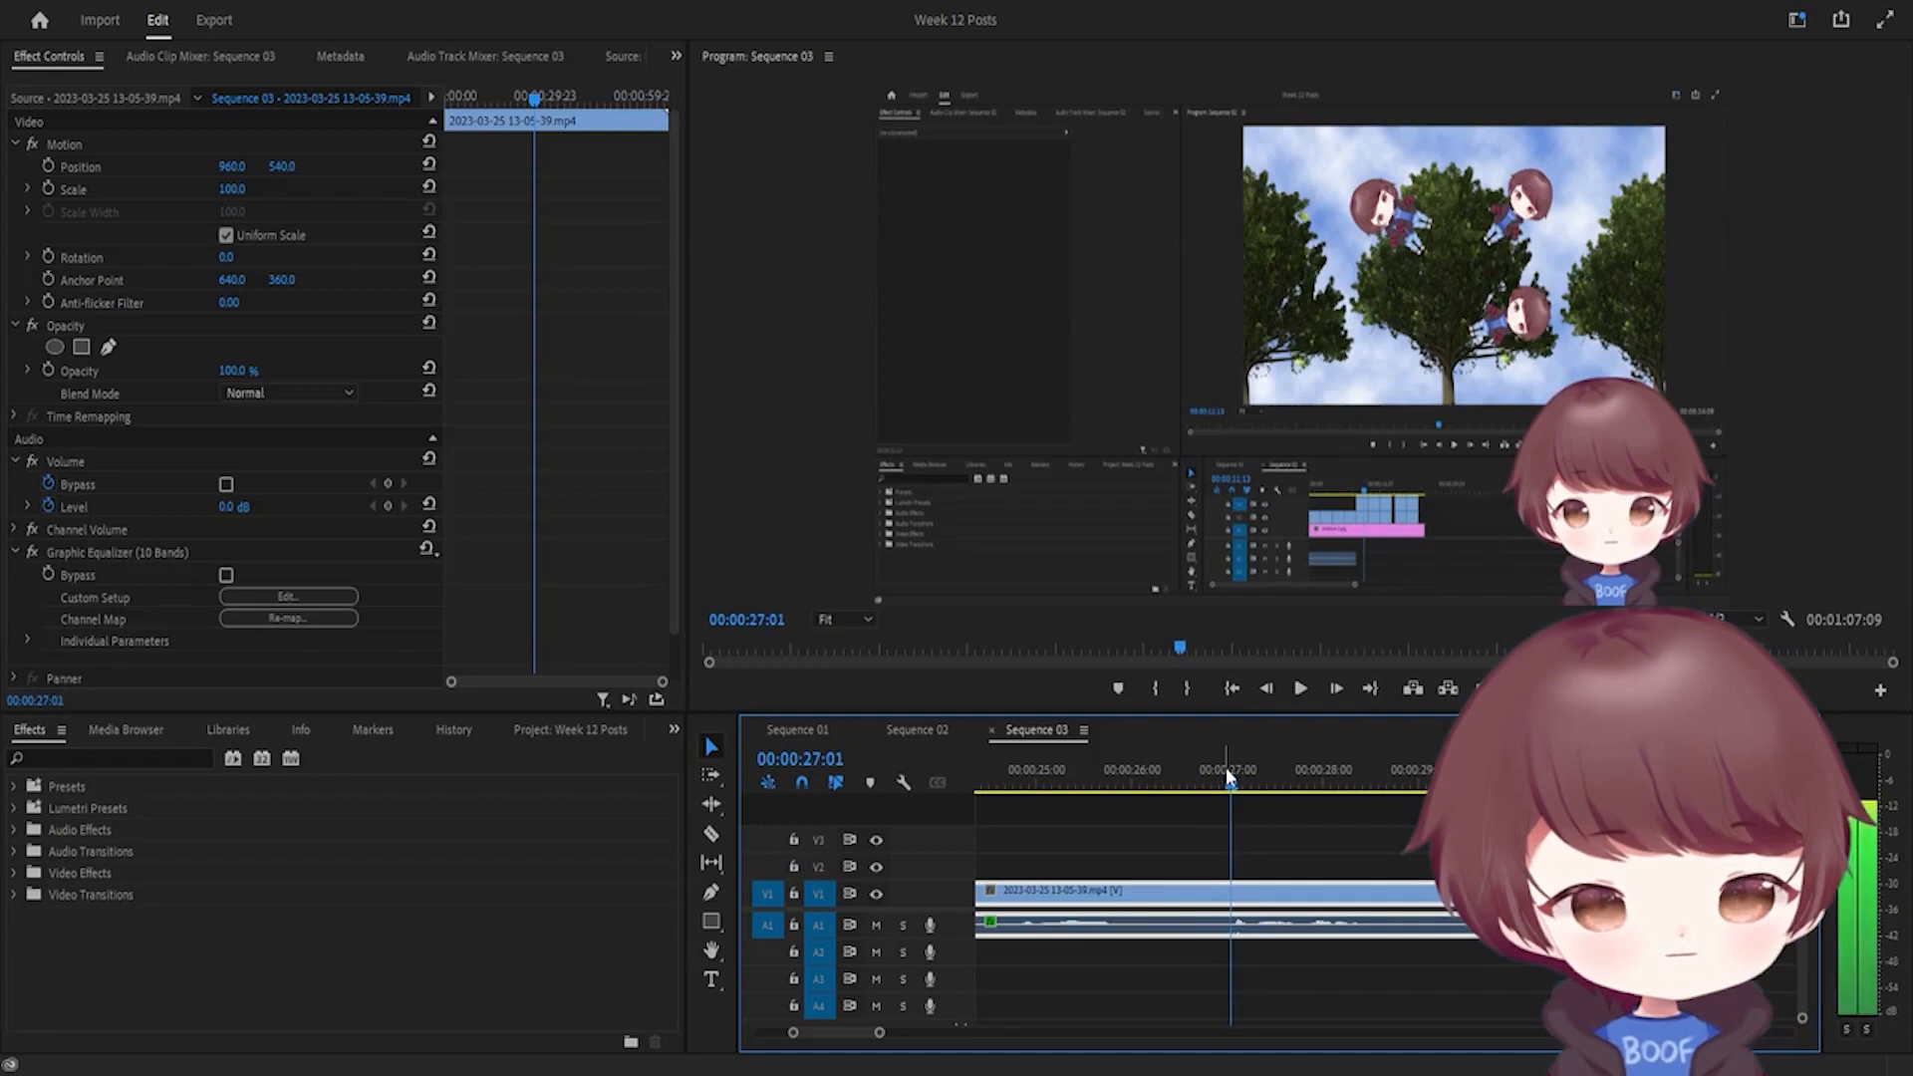
{"action": "key", "text": "c"}
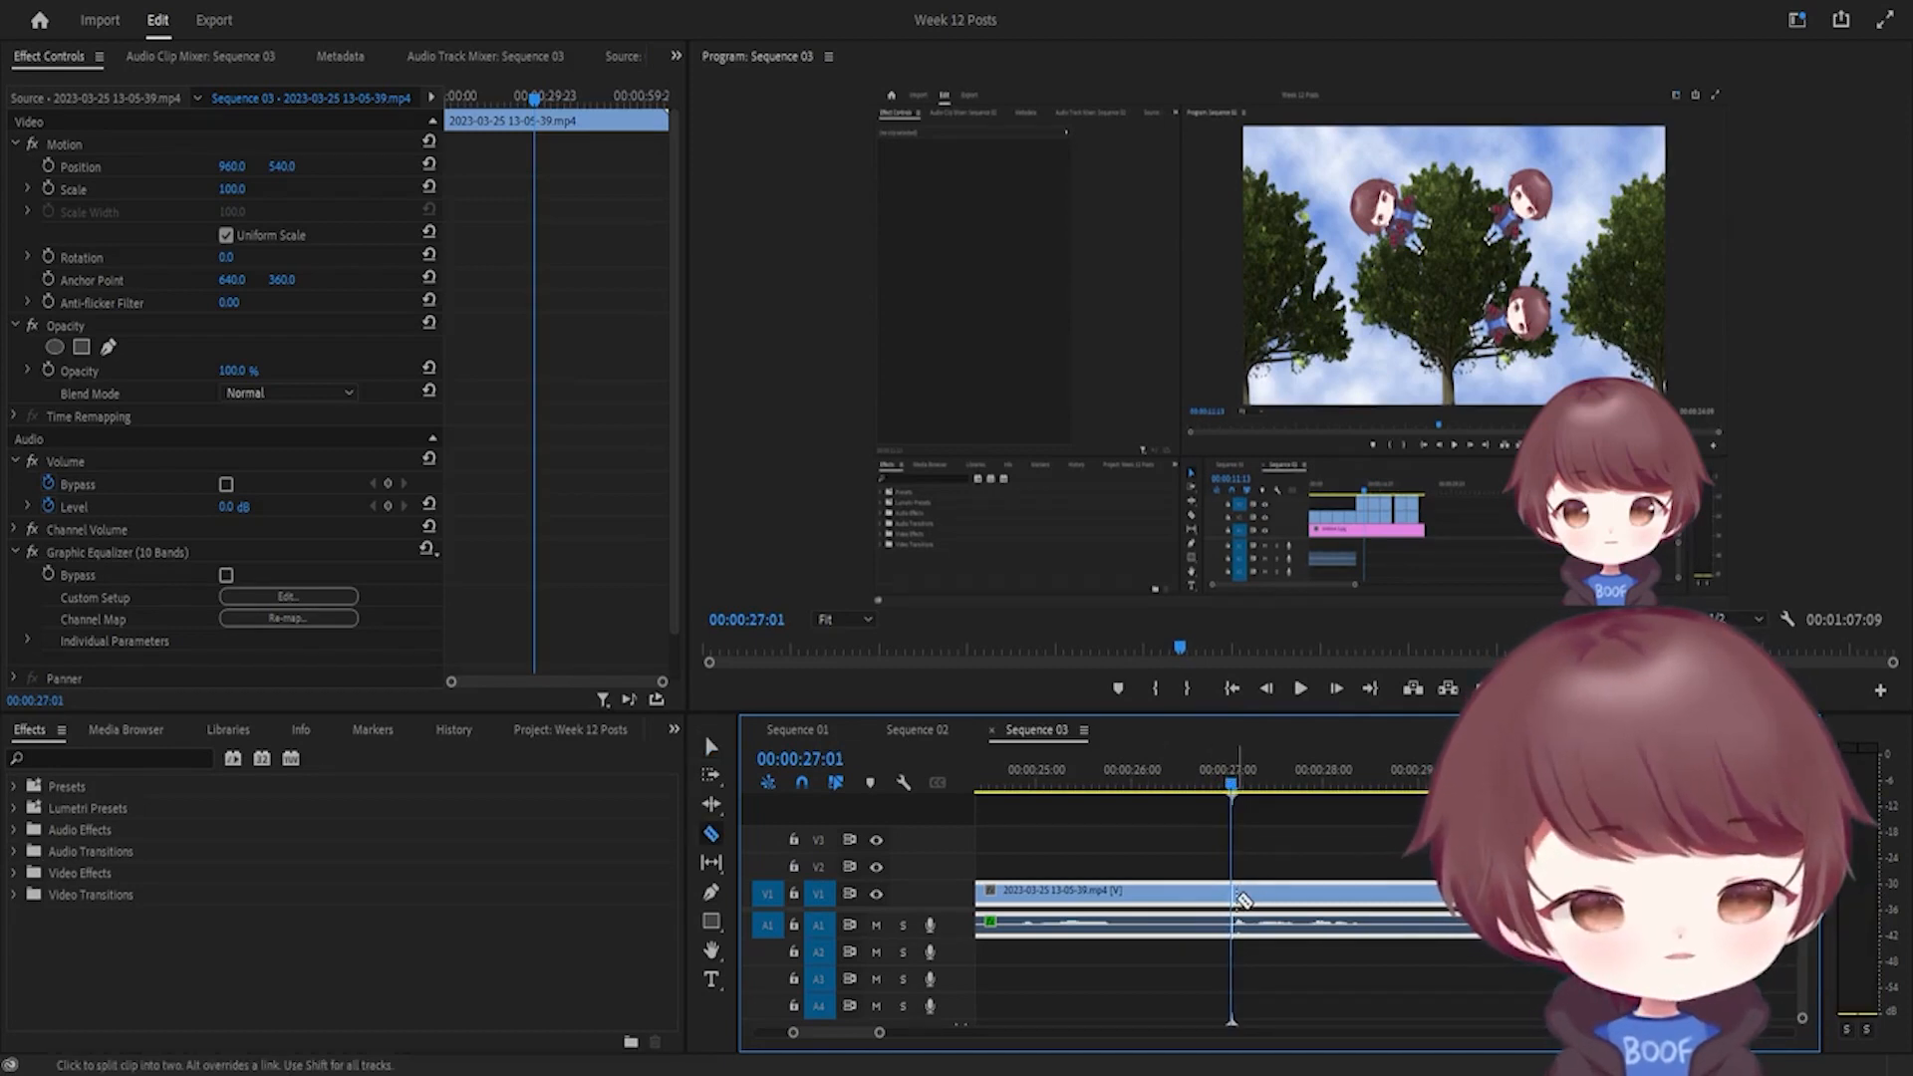
{"action": "left_click", "coordinate": [1240, 897]}
Step: Play on from the first cut to find where the unwanted section ends
{"action": "key", "text": "Left"}
{"action": "key", "text": "Left"}
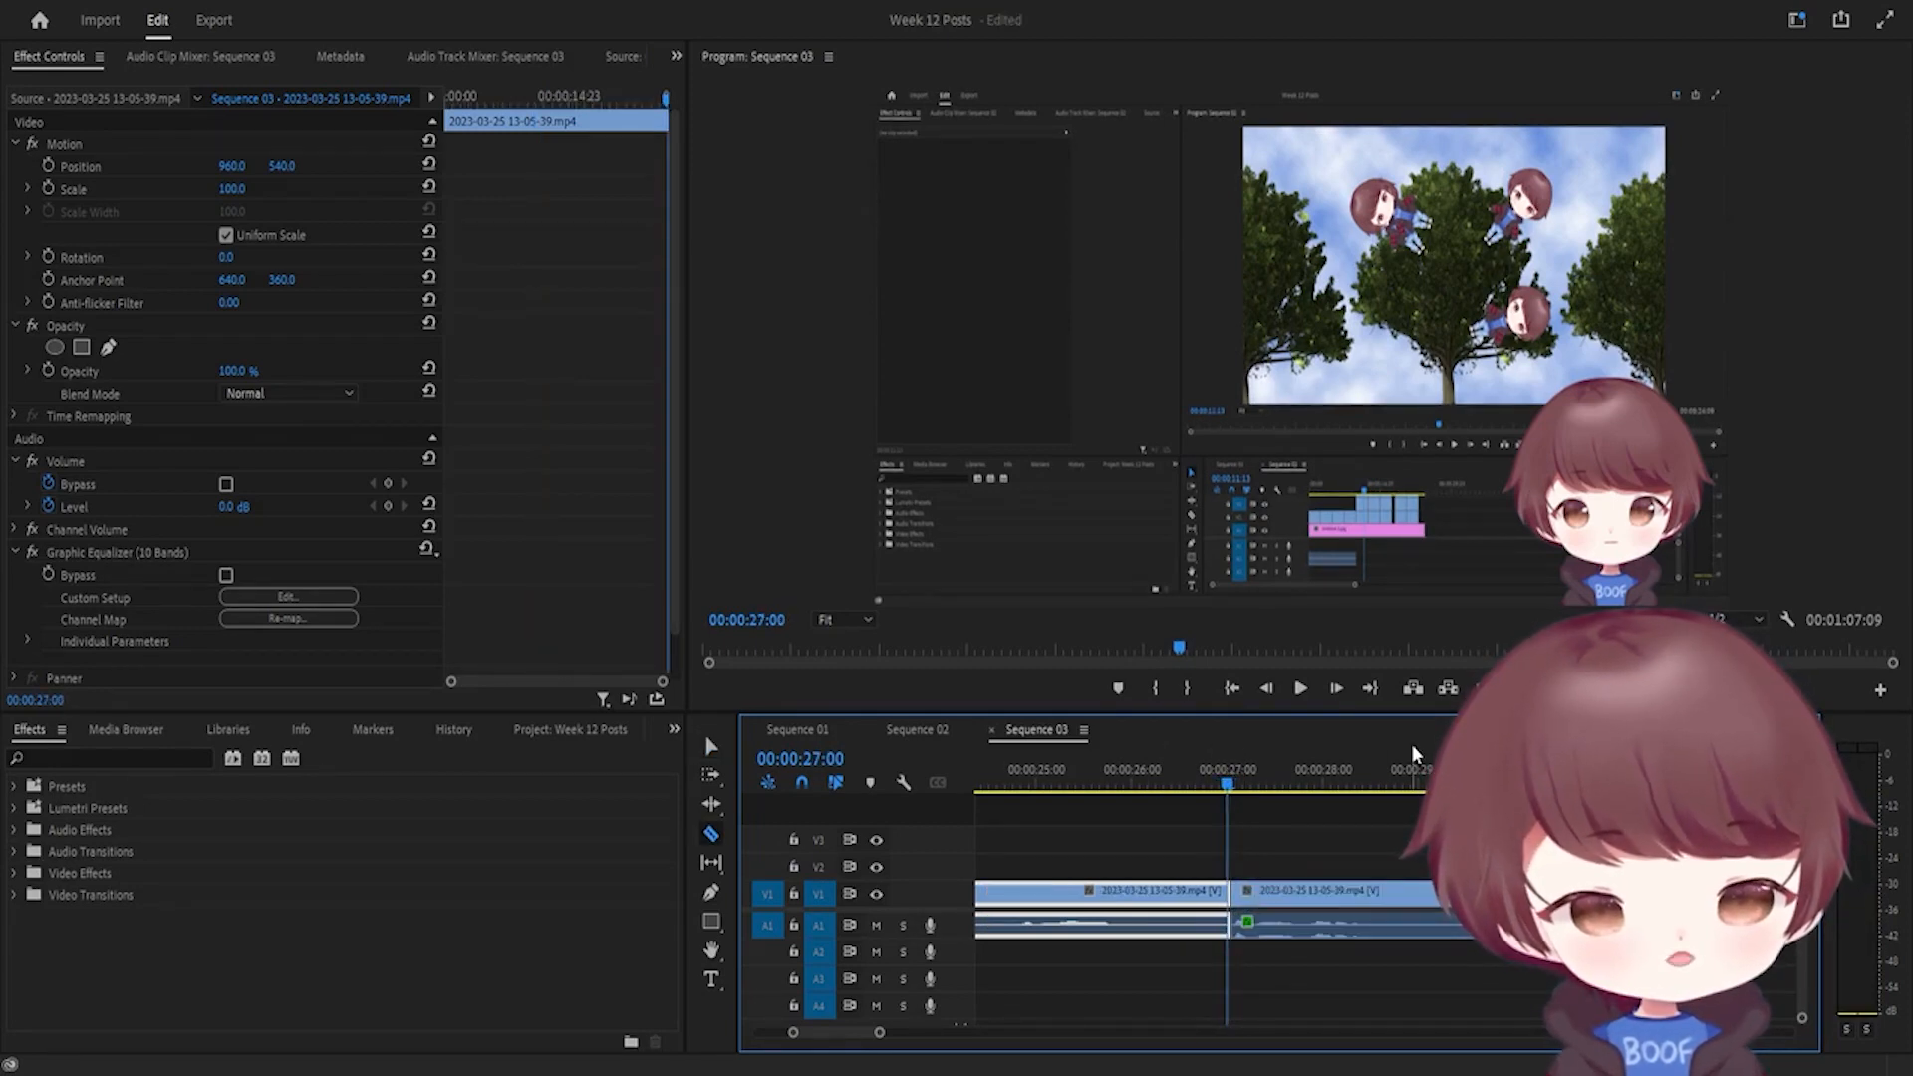
{"action": "key", "text": "space"}
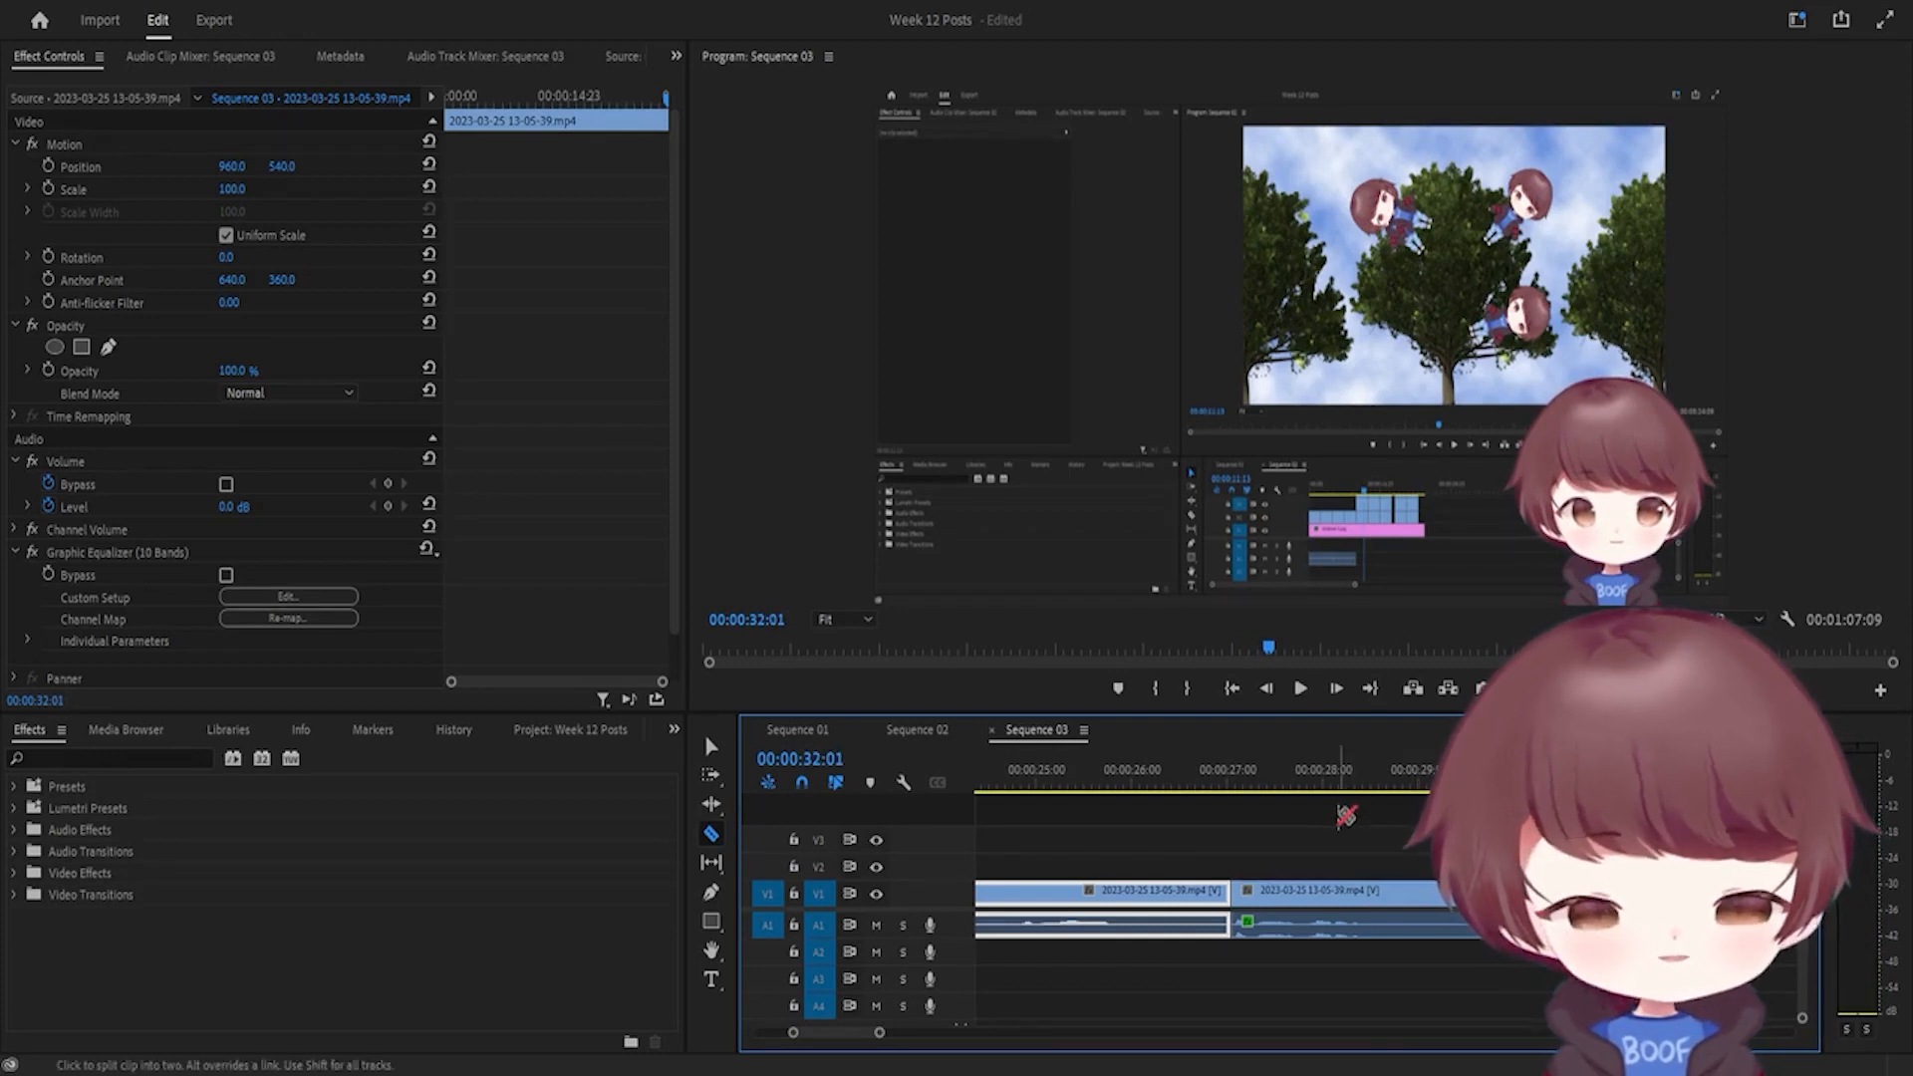
{"action": "left_click", "coordinate": [1217, 785]}
{"action": "key", "text": "space"}
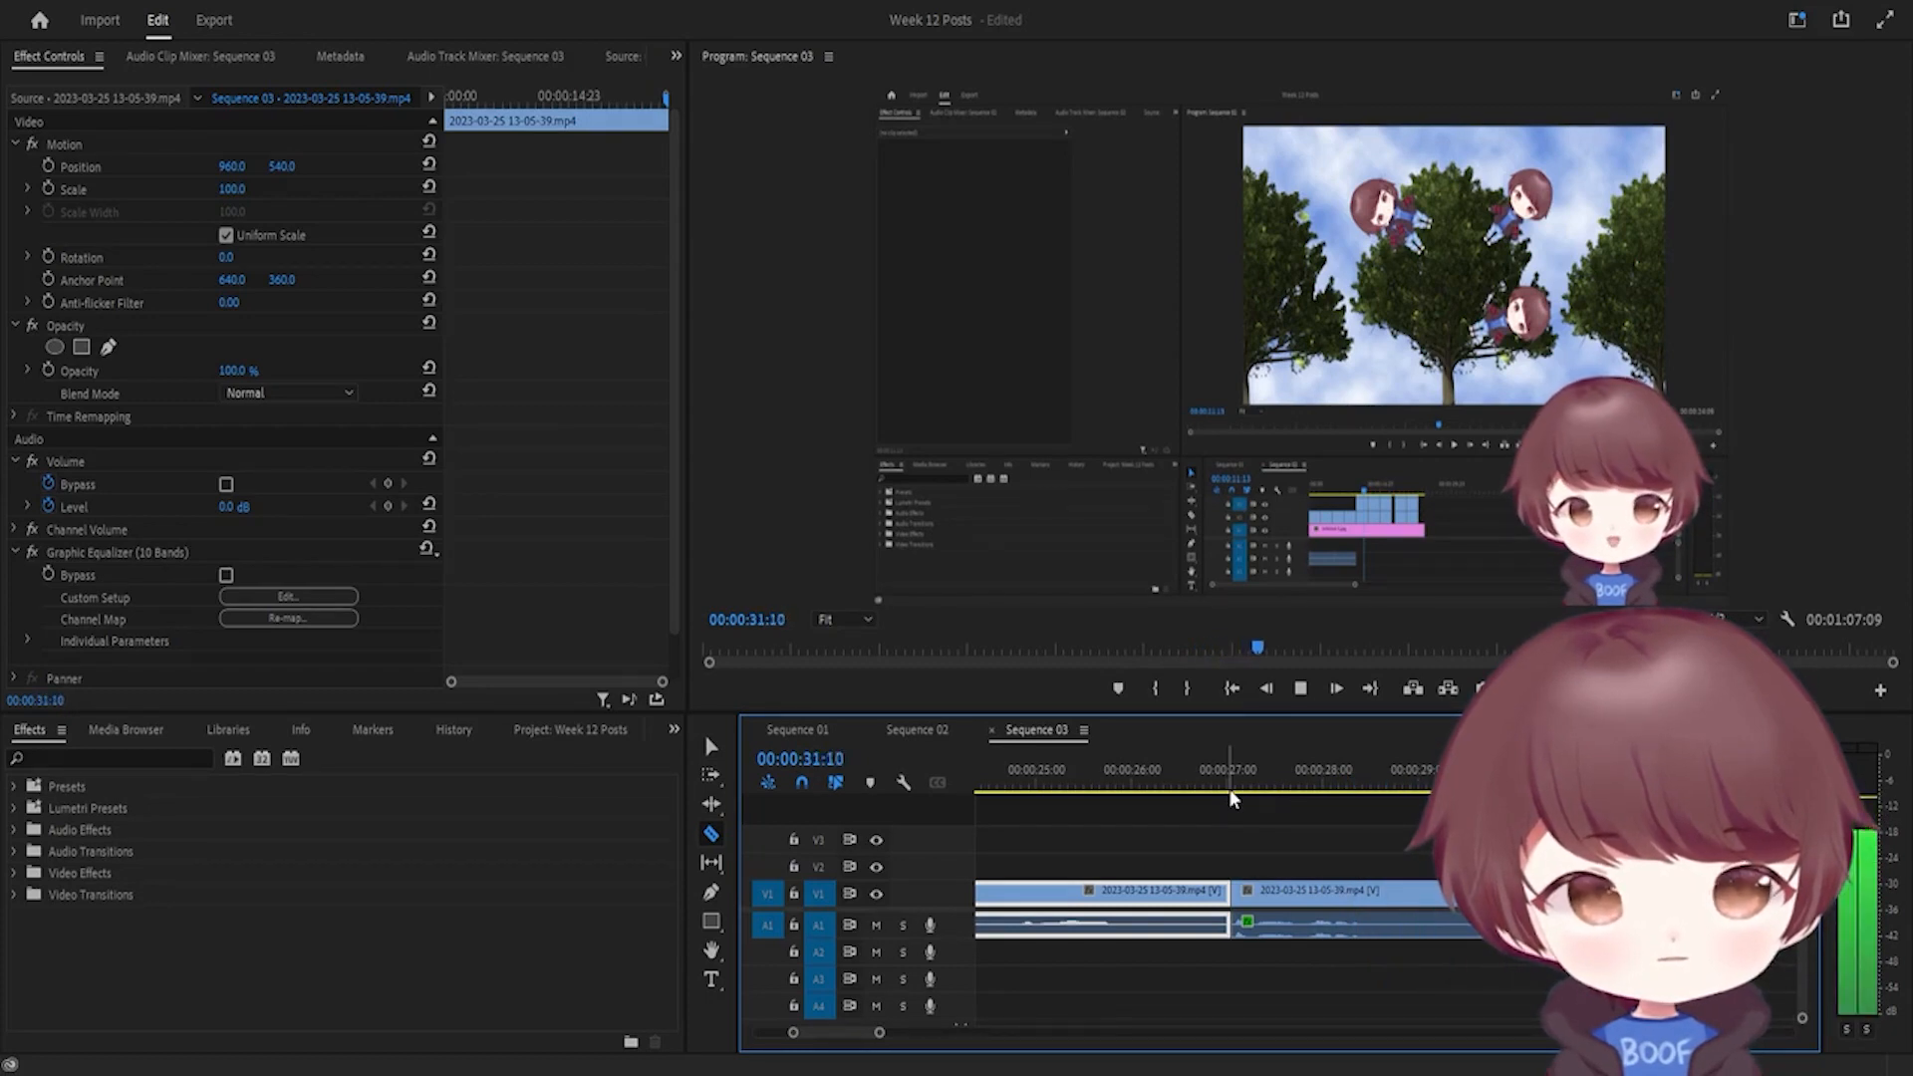
{"action": "key", "text": "space"}
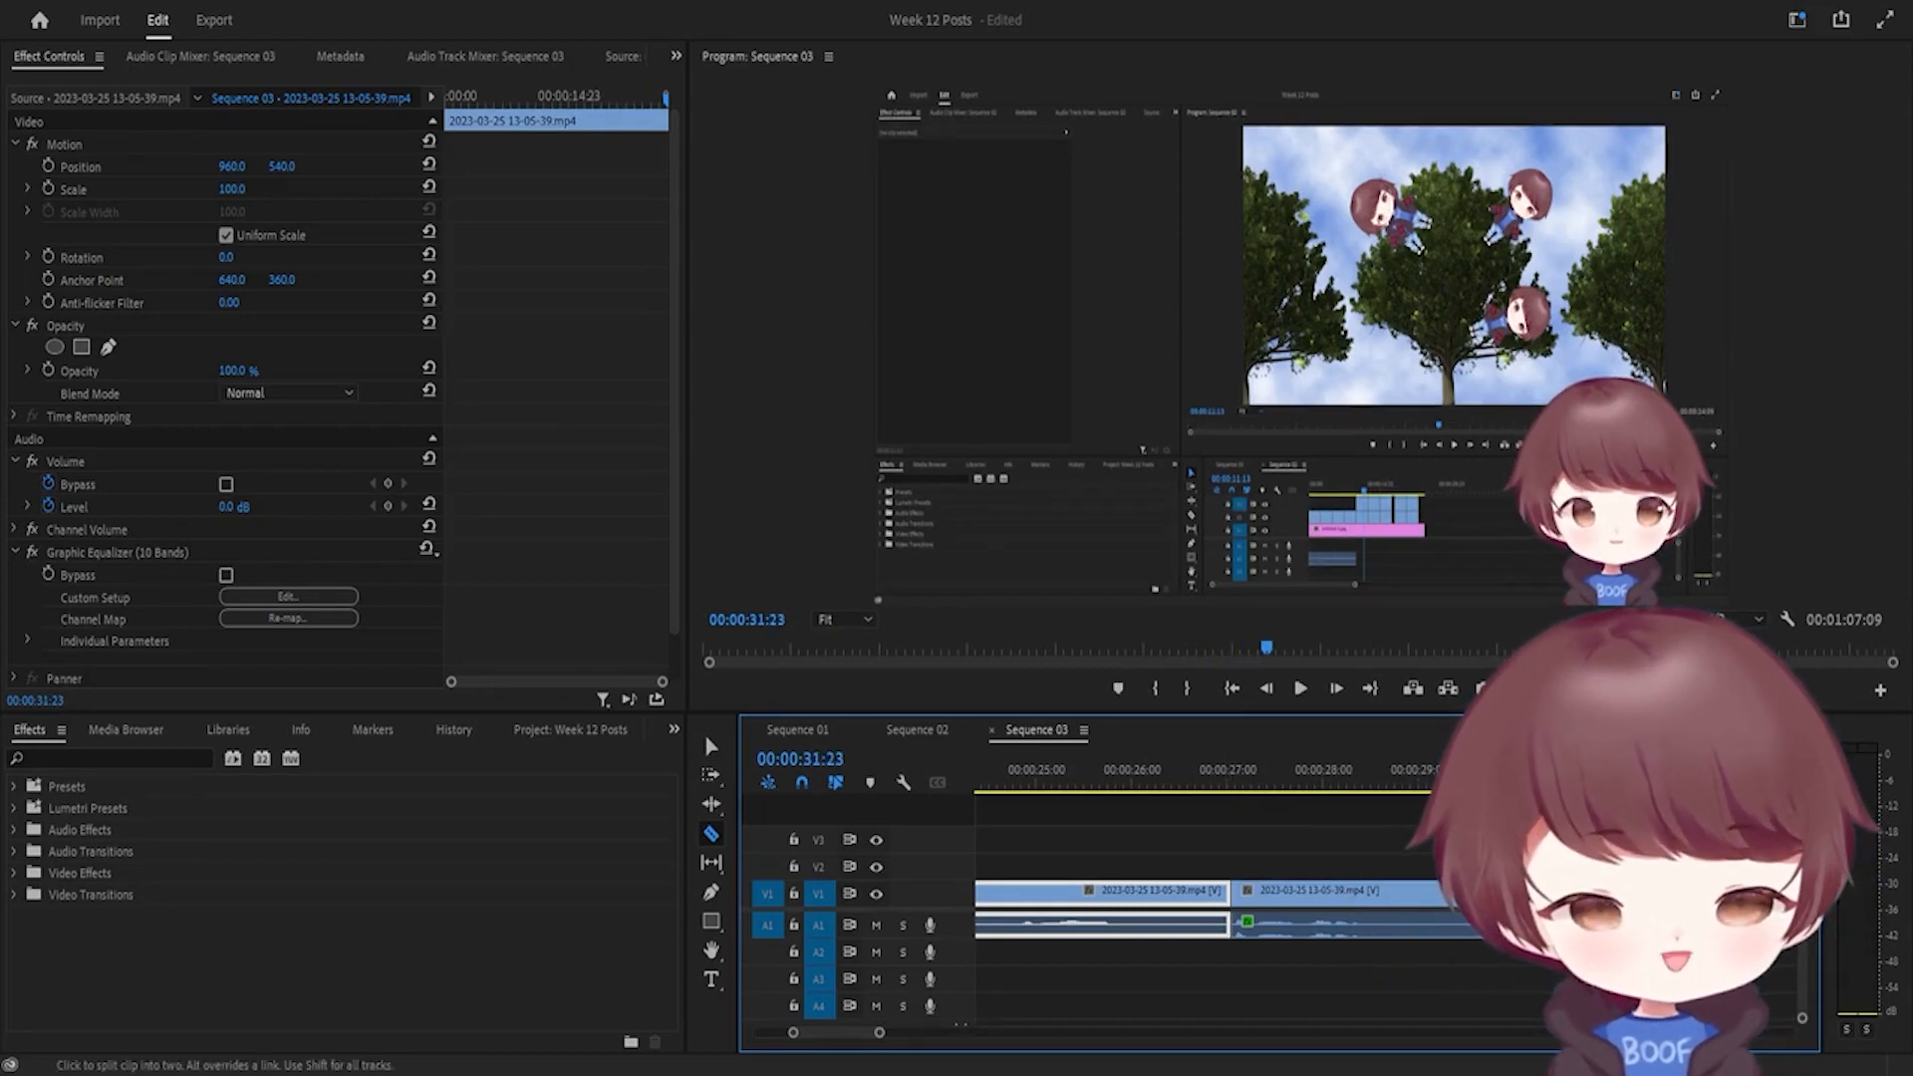
Step: Split the clip again at 00:00:30:10, then delete the section between the two cuts and close the gap
{"action": "left_click_drag", "start_coordinate": [1702, 769], "coordinate": [1553, 769]}
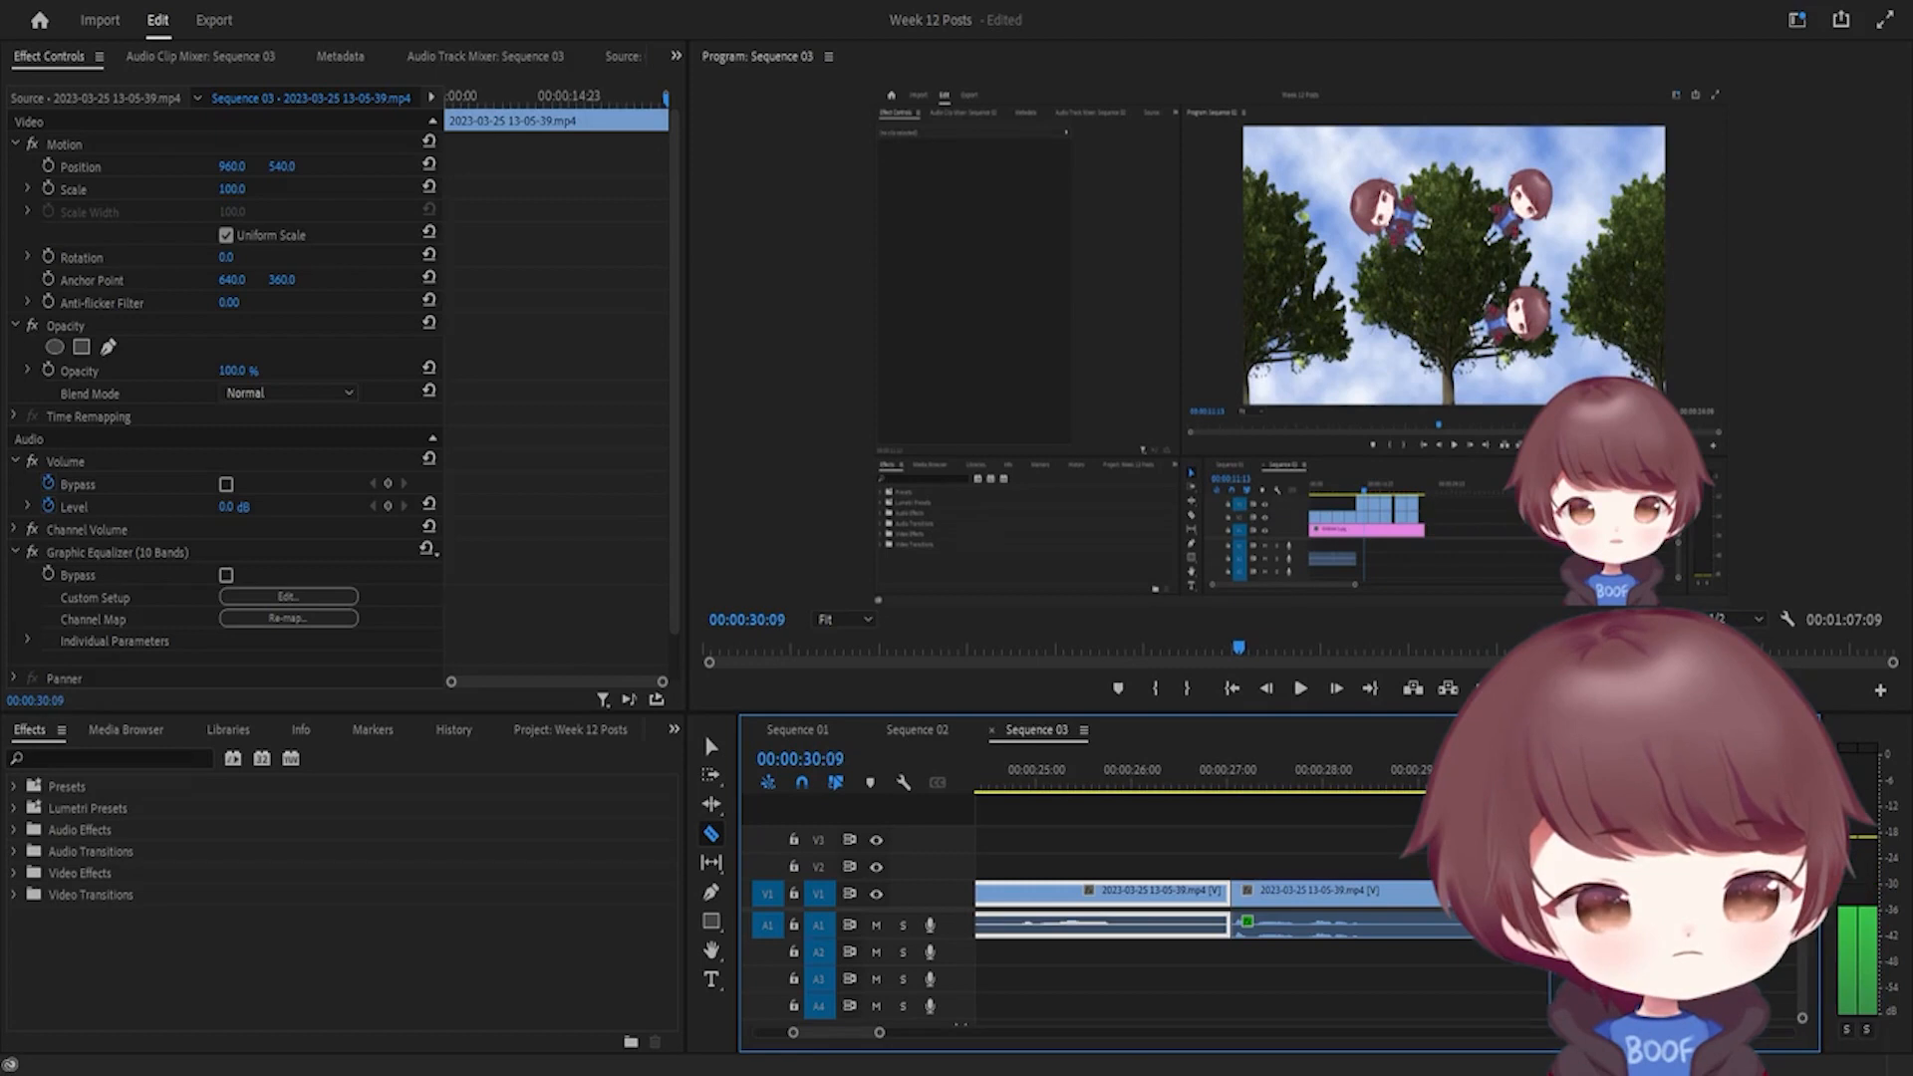
{"action": "left_click_drag", "start_coordinate": [1549, 770], "coordinate": [1553, 769]}
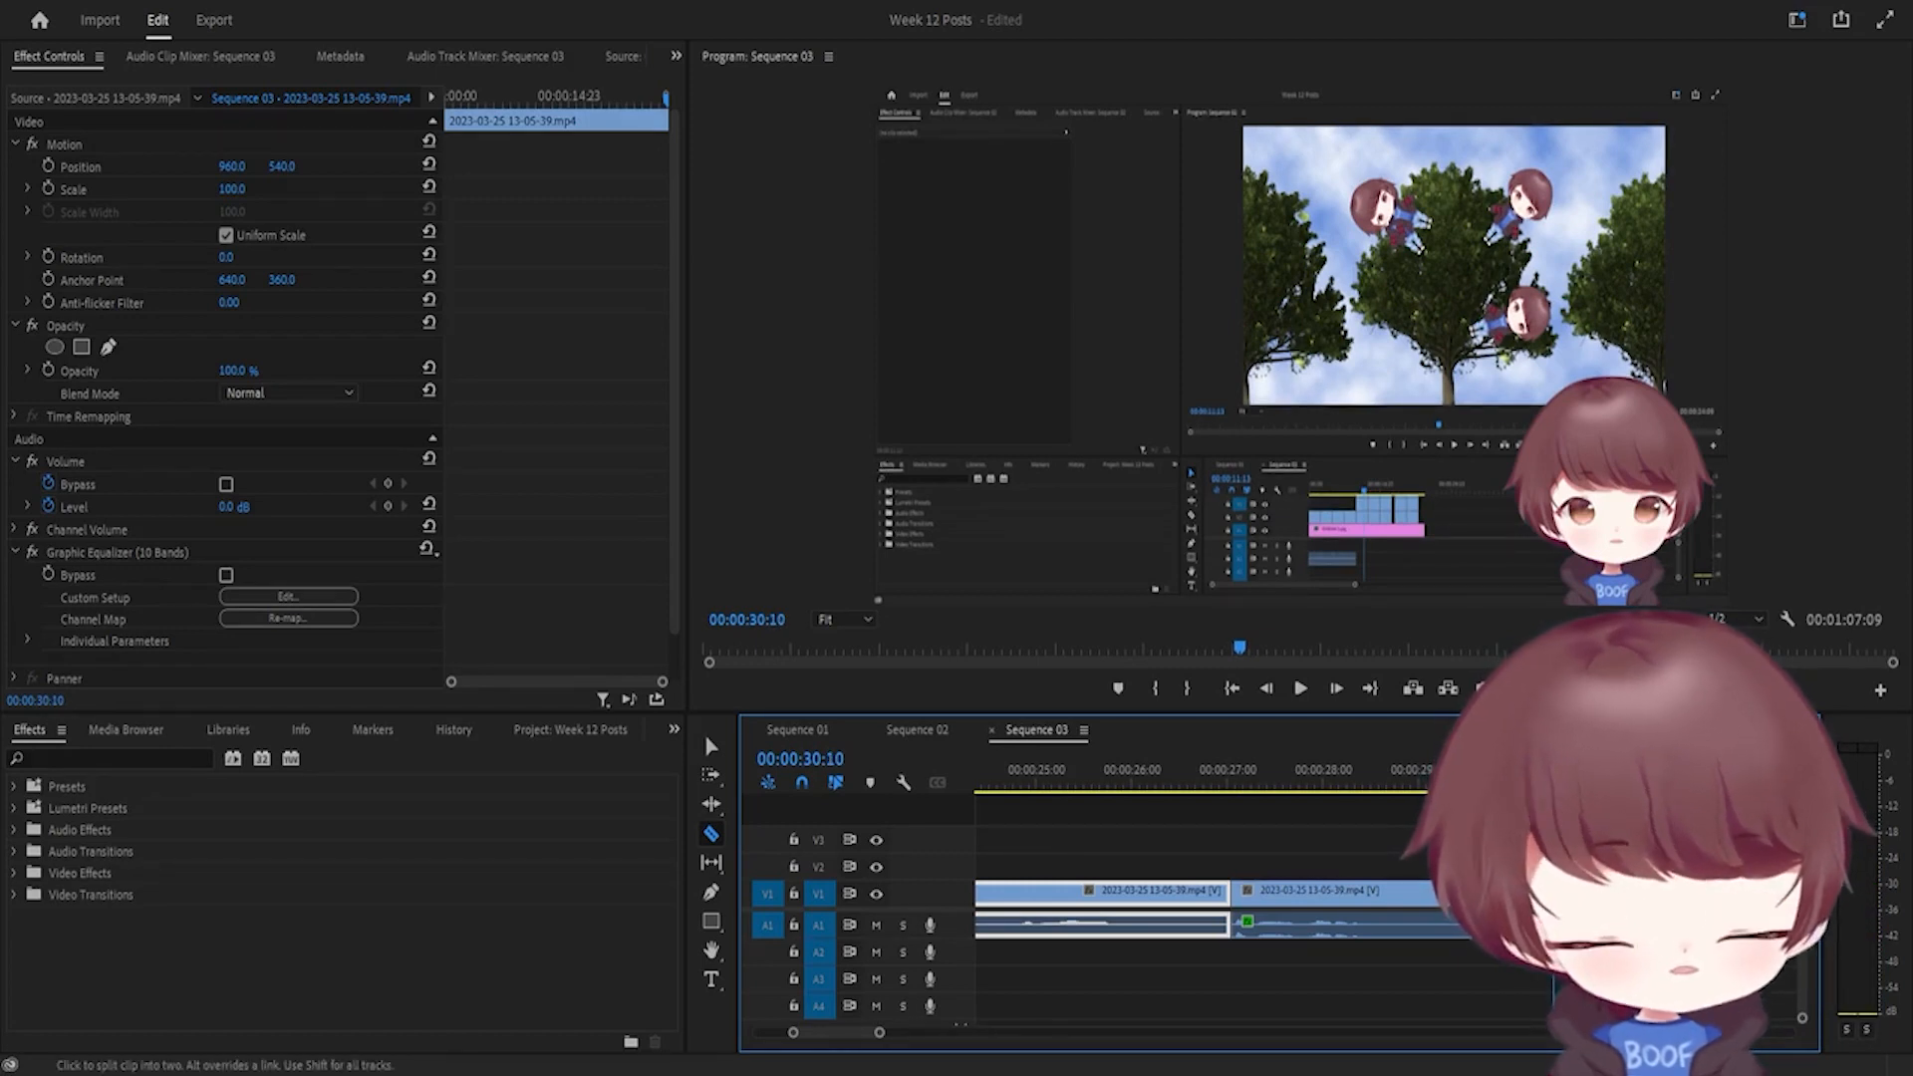
{"action": "key", "text": "v"}
{"action": "left_click", "coordinate": [1428, 906]}
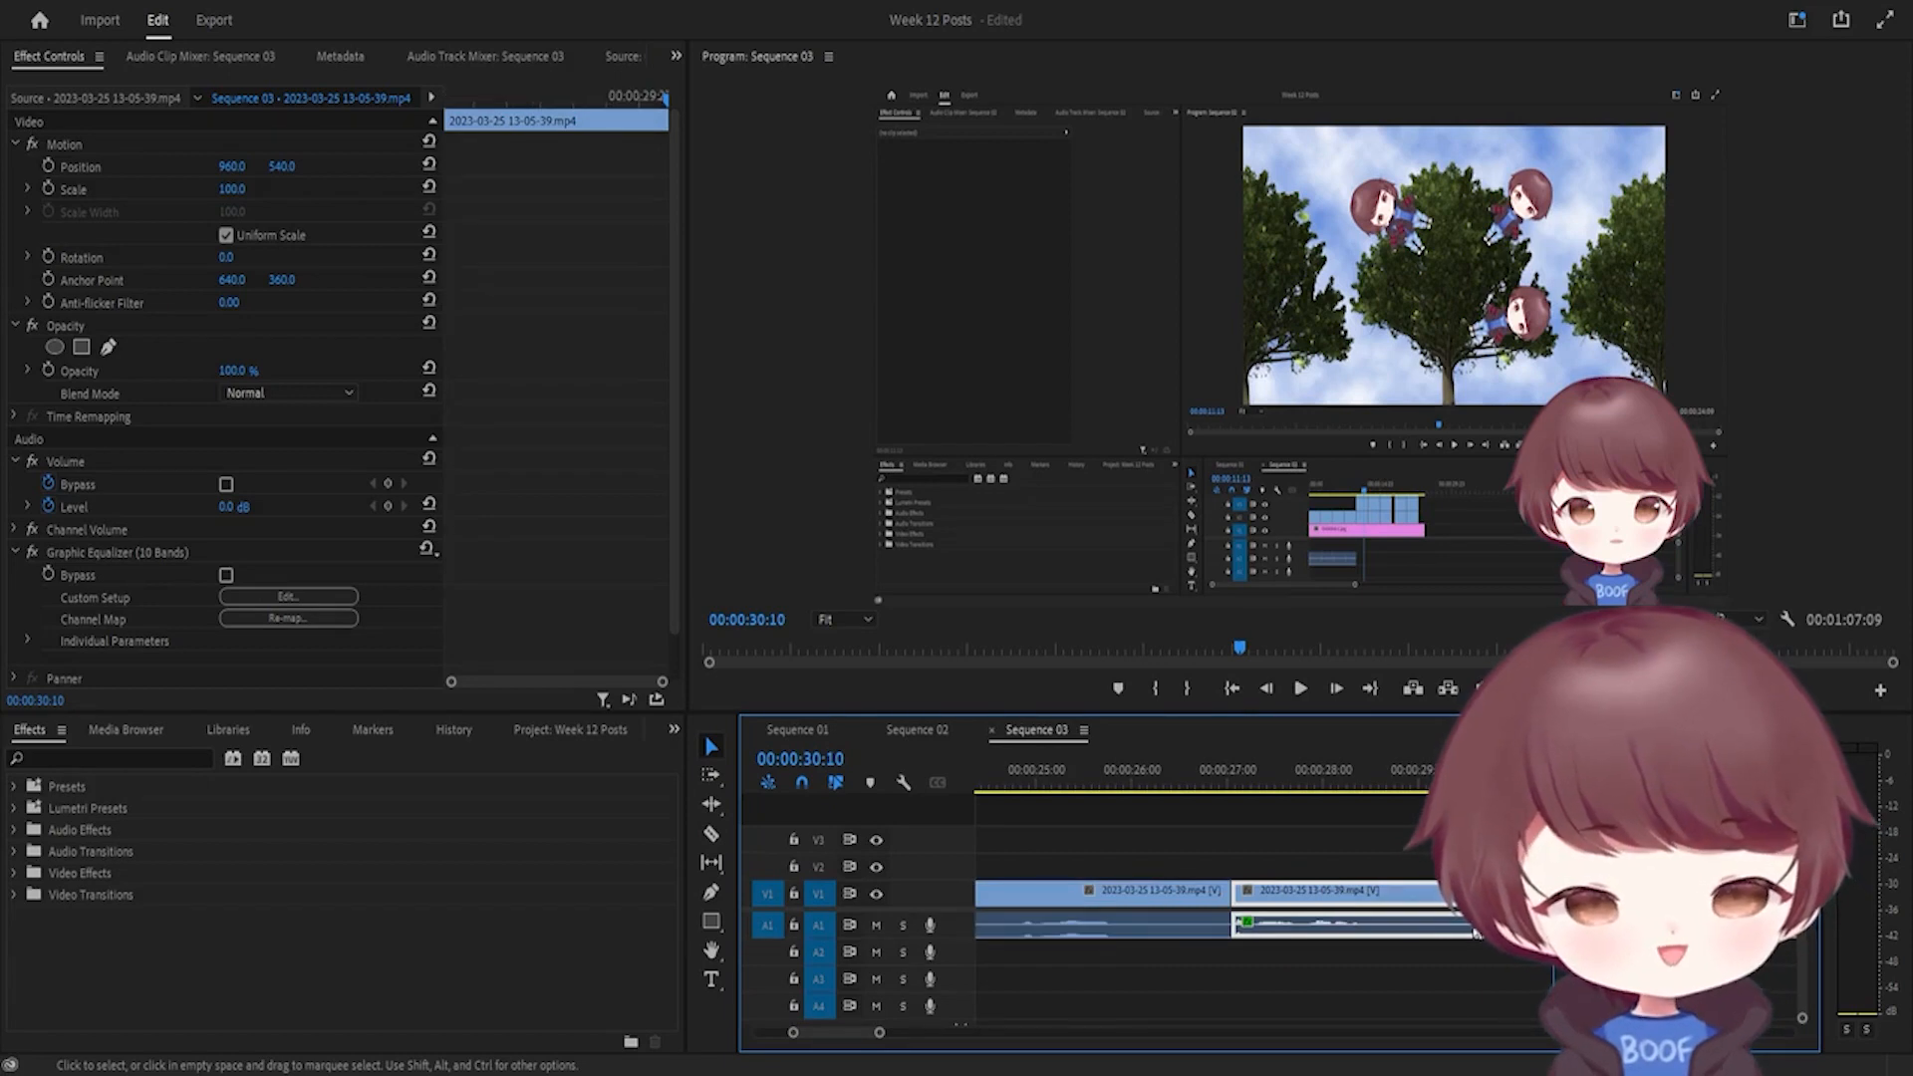
{"action": "key", "text": "Delete"}
{"action": "left_click", "coordinate": [1392, 895]}
{"action": "key", "text": "Delete"}
Step: Play and scrub across the join at 00:00:27:01 to review the hard cut
{"action": "mouse_move", "coordinate": [1223, 772]}
{"action": "left_mouse_down"}
{"action": "mouse_move", "coordinate": [1190, 786]}
{"action": "mouse_move", "coordinate": [1212, 774]}
{"action": "left_mouse_up"}
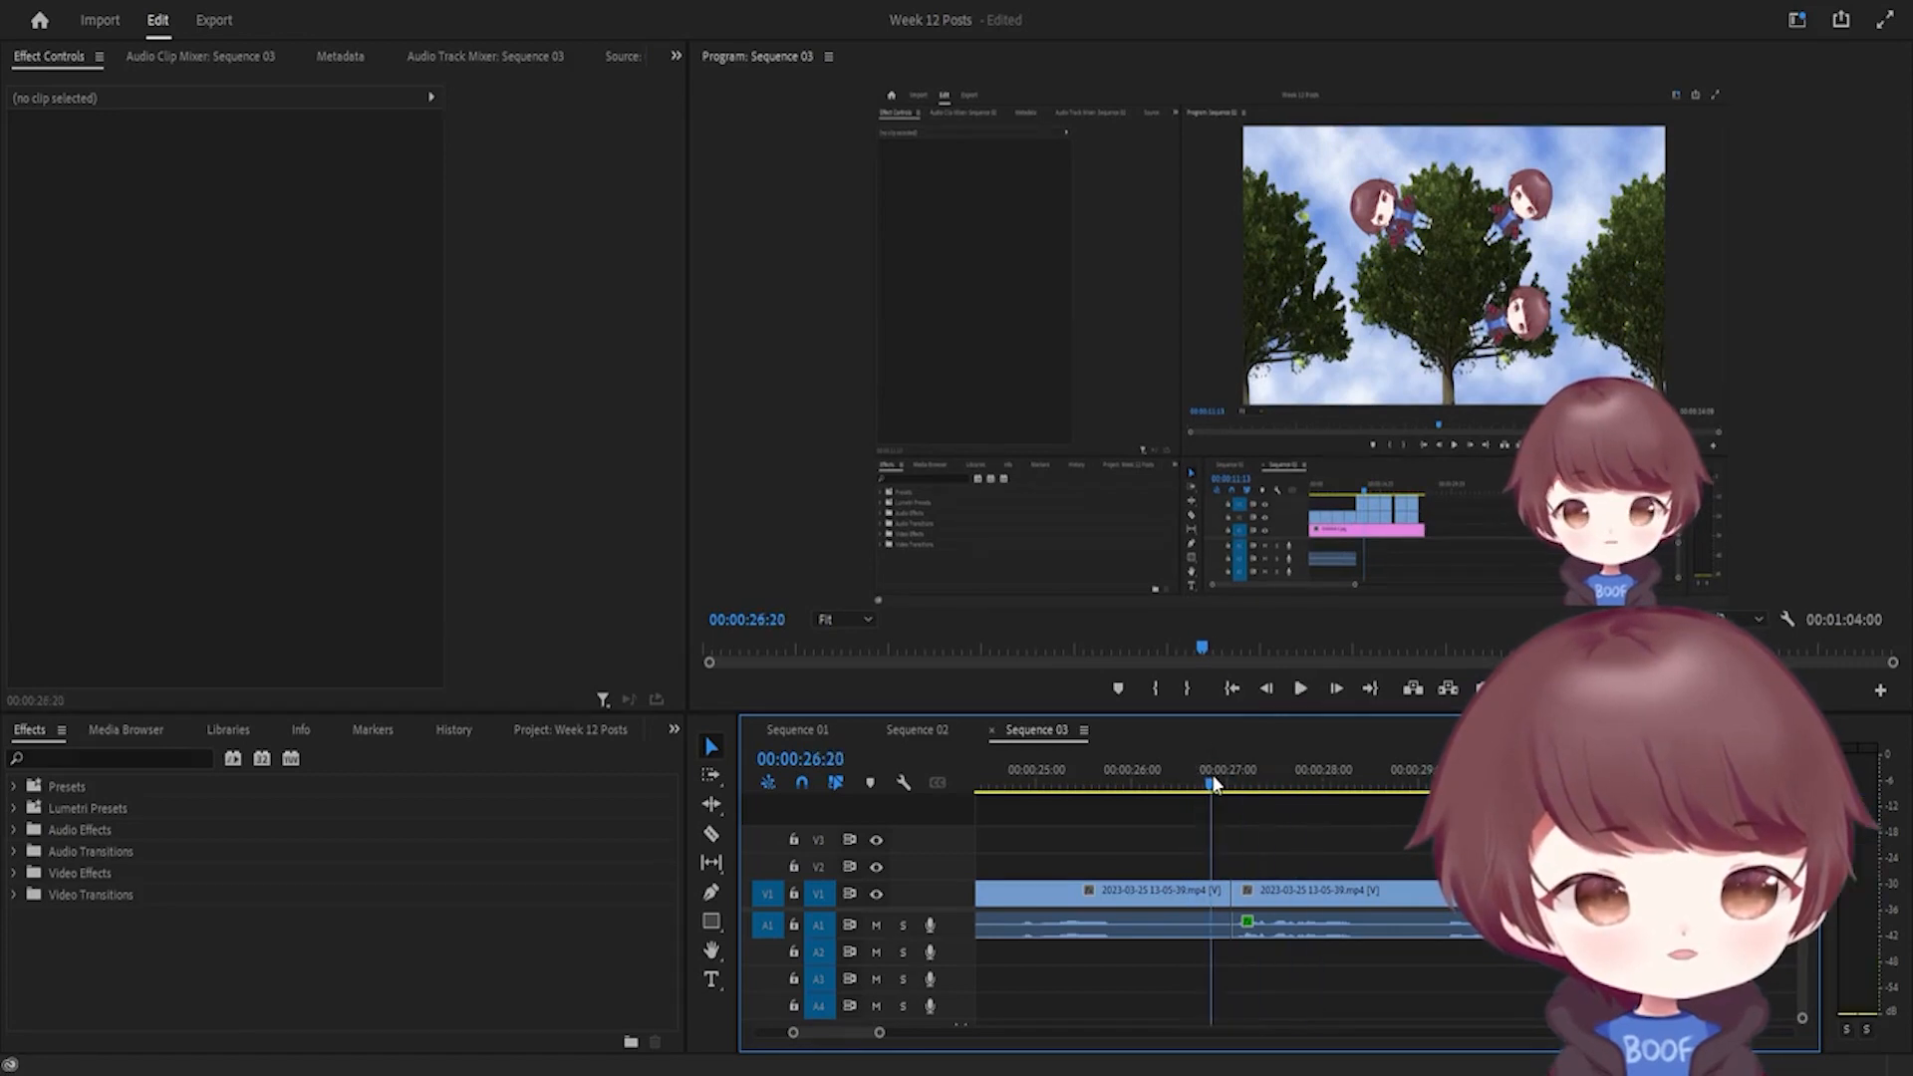
{"action": "key", "text": "space"}
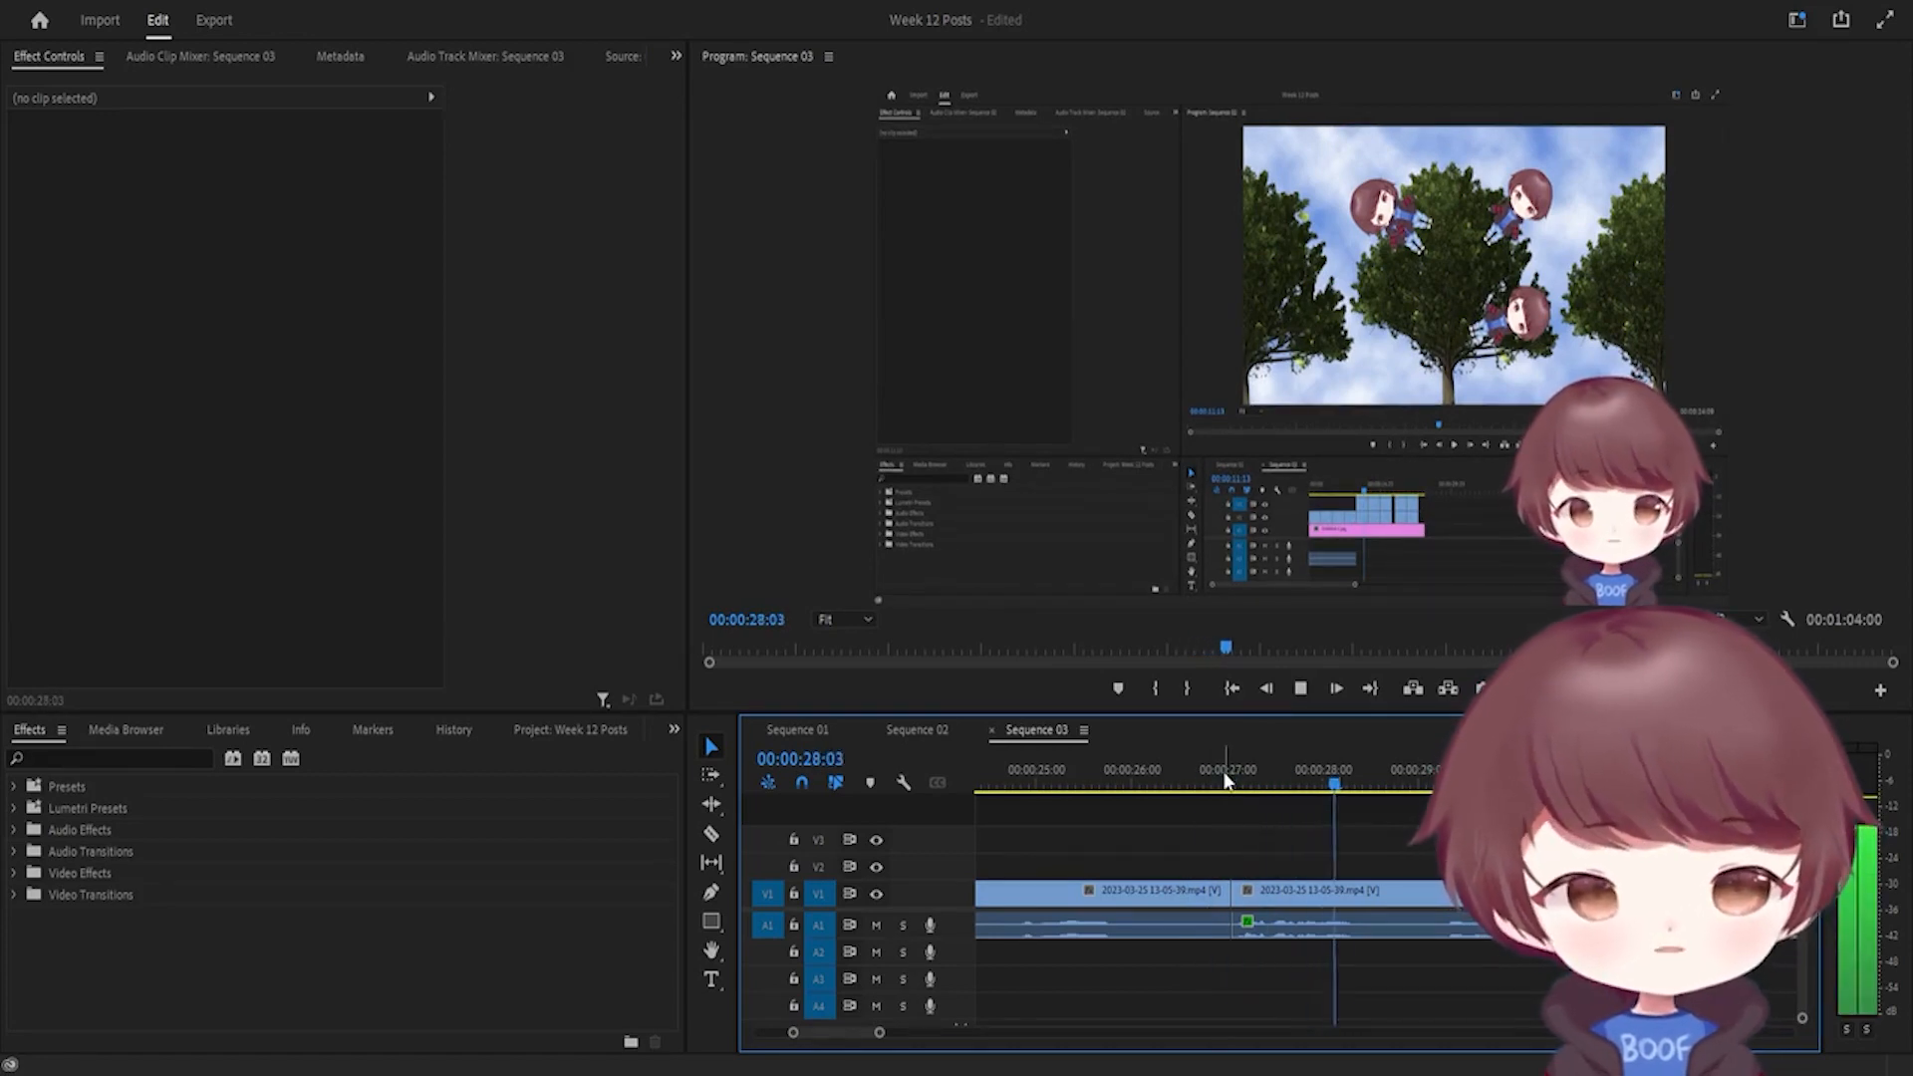
{"action": "left_click", "coordinate": [1244, 777]}
{"action": "left_click_drag", "start_coordinate": [1248, 782], "coordinate": [1266, 827]}
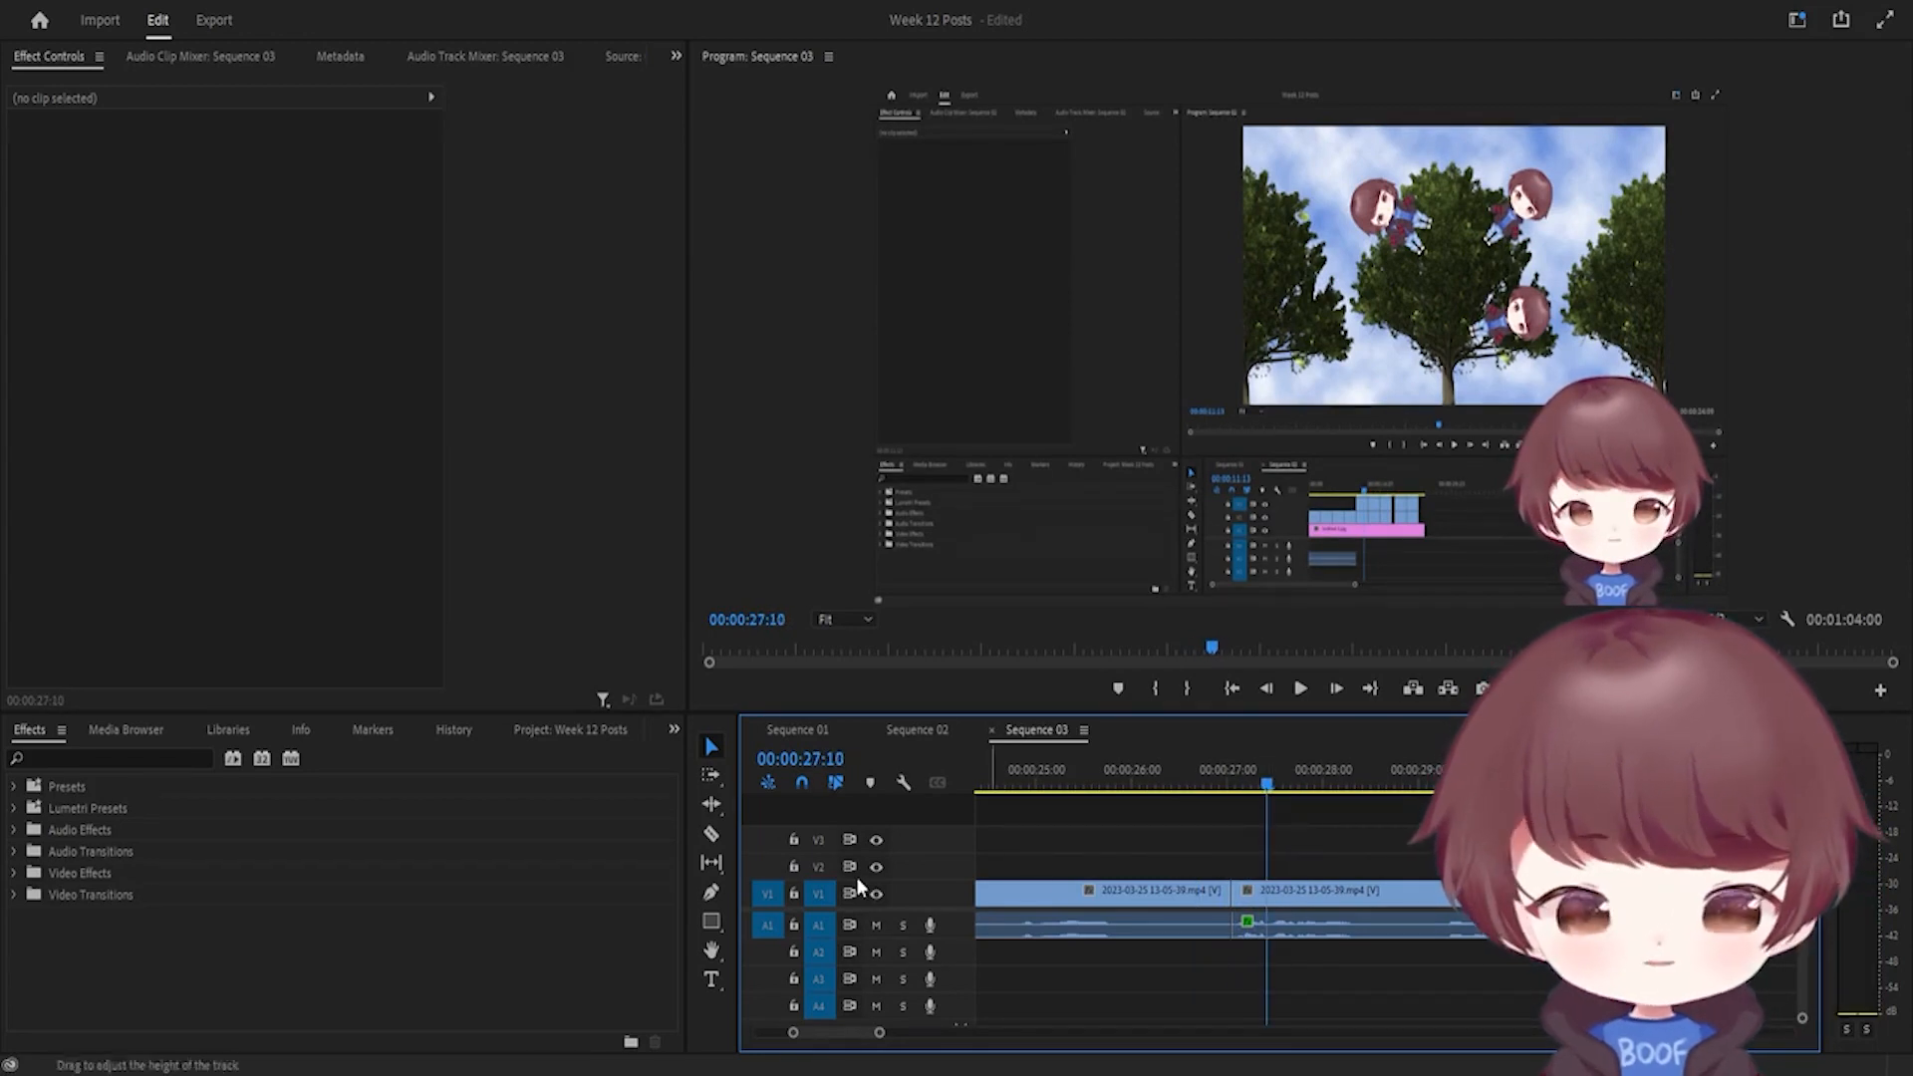
Step: Apply the Cross Dissolve video transition to the join between the two clips on V1
{"action": "left_click", "coordinate": [13, 895]}
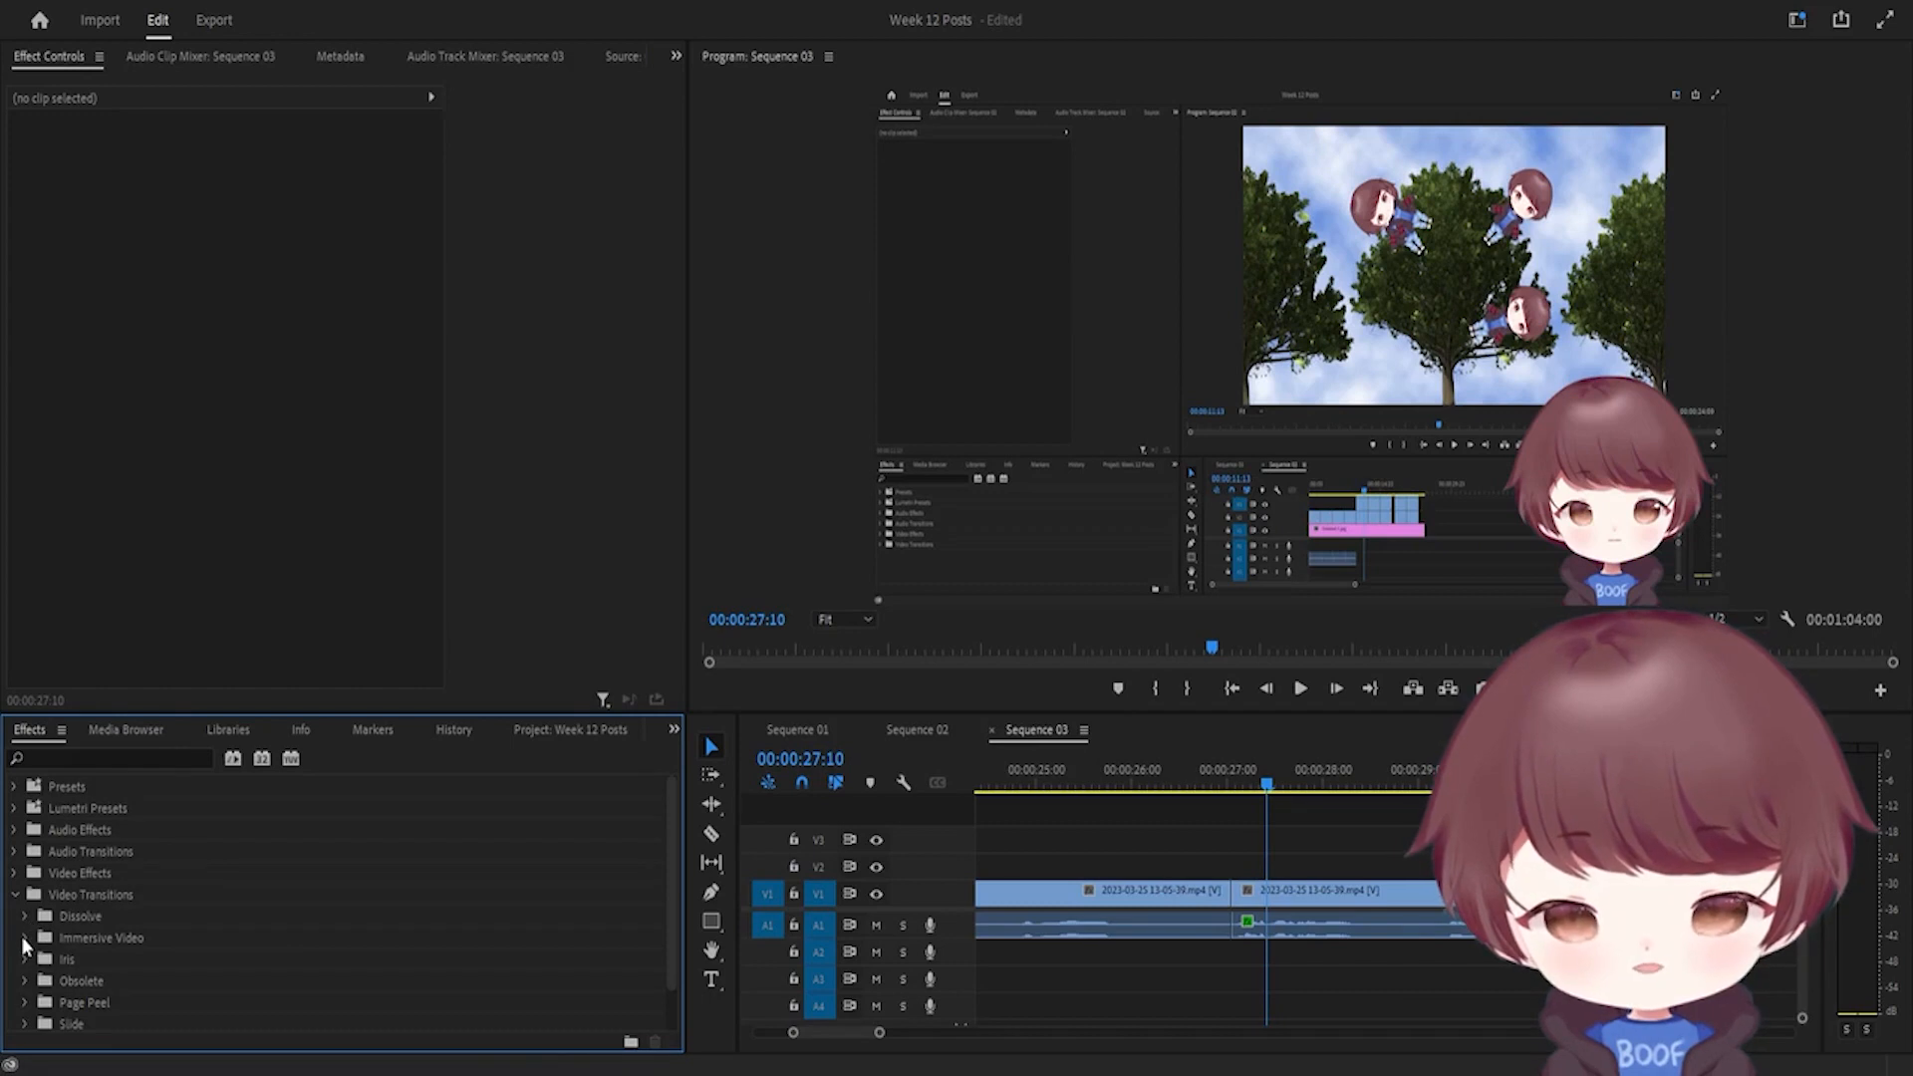
{"action": "left_click", "coordinate": [24, 938]}
{"action": "scroll", "coordinate": [39, 943], "scroll_direction": "down", "scroll_amount": 1}
{"action": "left_click", "coordinate": [26, 913]}
{"action": "left_click", "coordinate": [25, 894]}
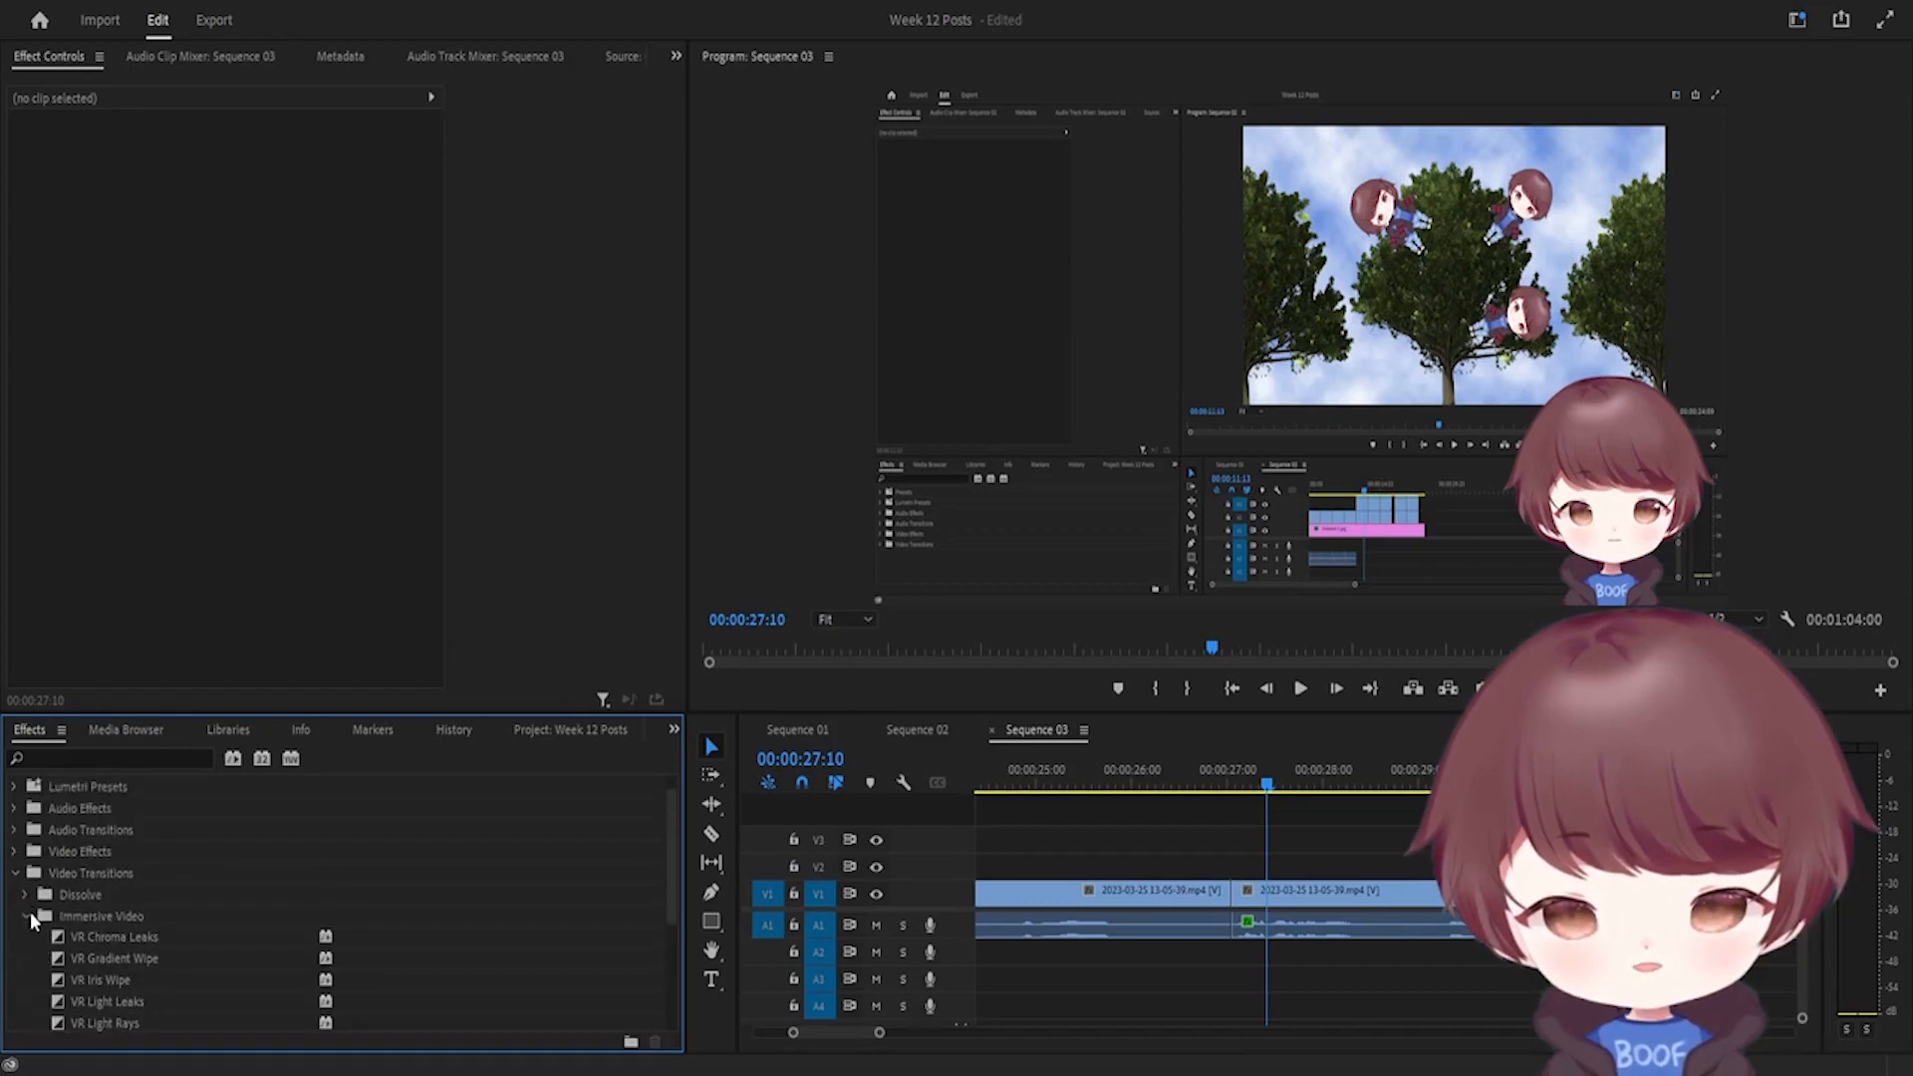
{"action": "left_click_drag", "start_coordinate": [72, 934], "coordinate": [1222, 892]}
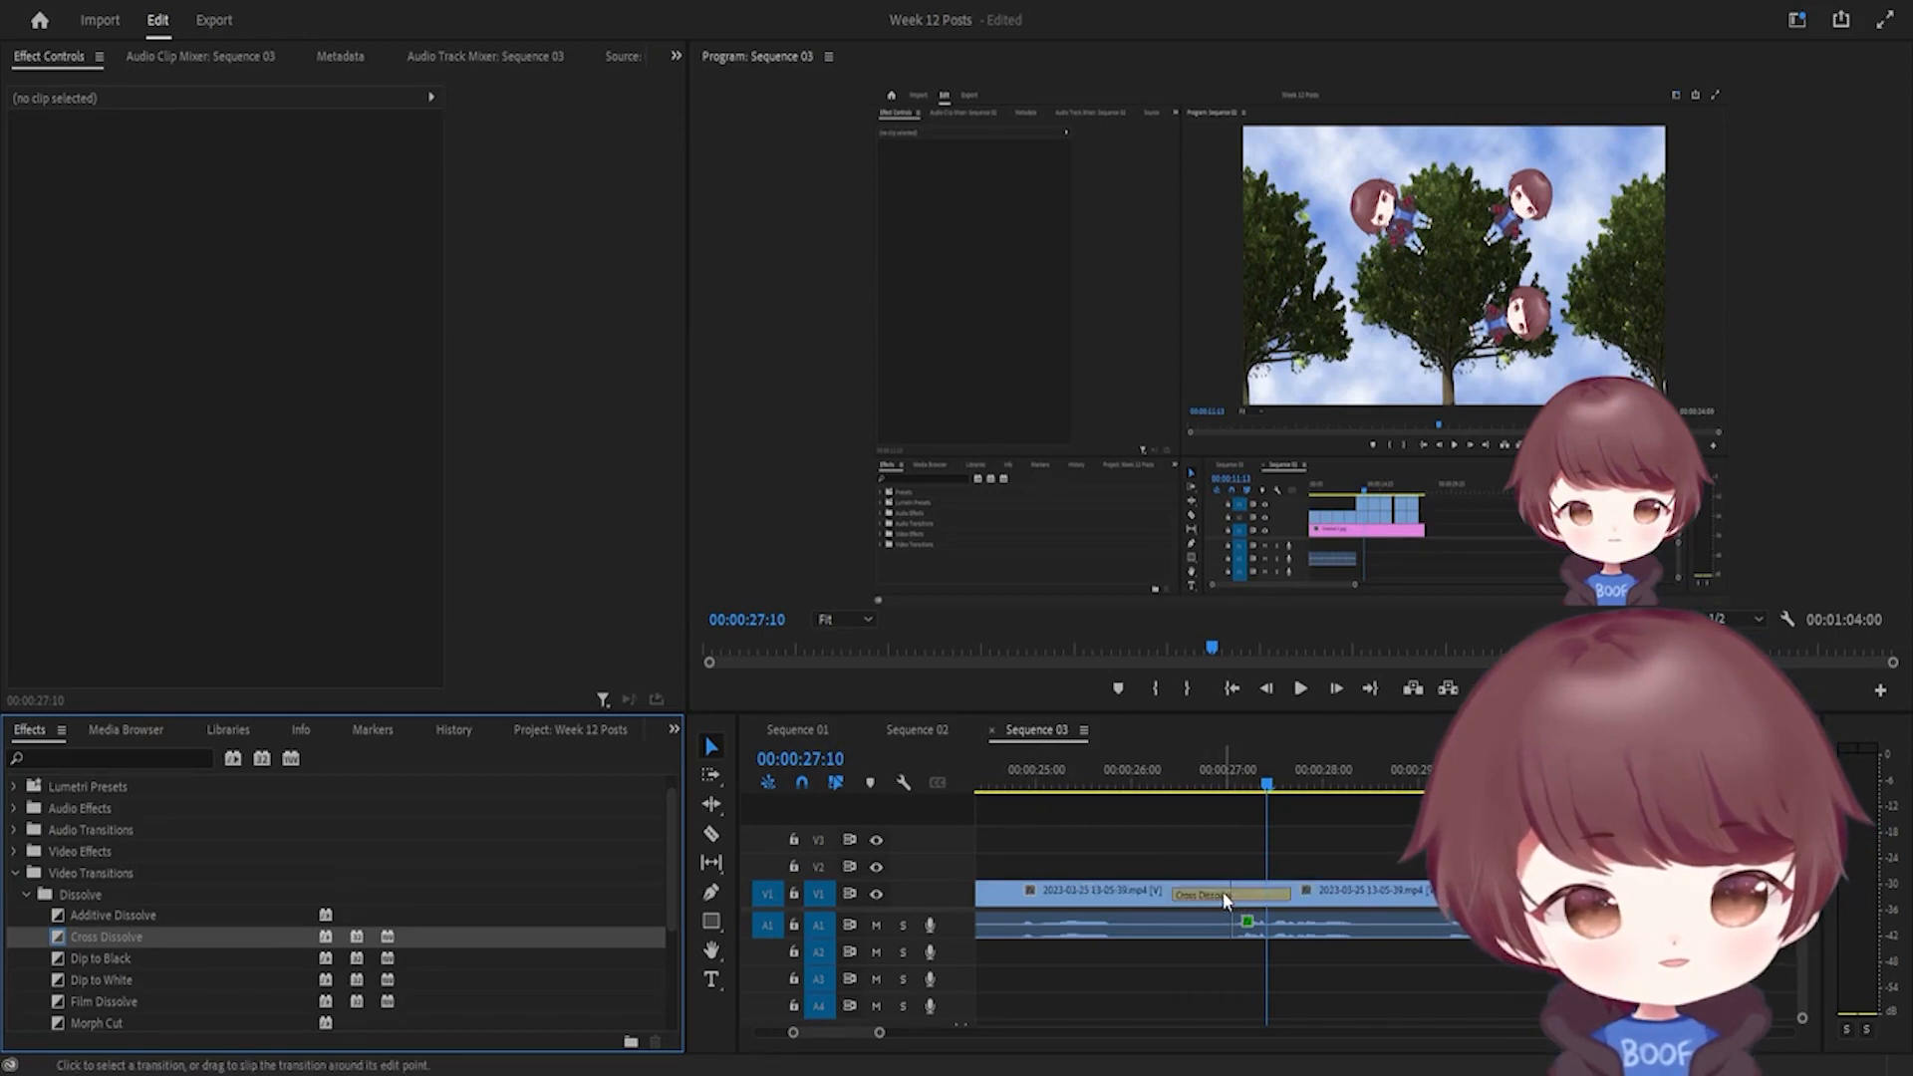
{"action": "left_click", "coordinate": [1222, 892]}
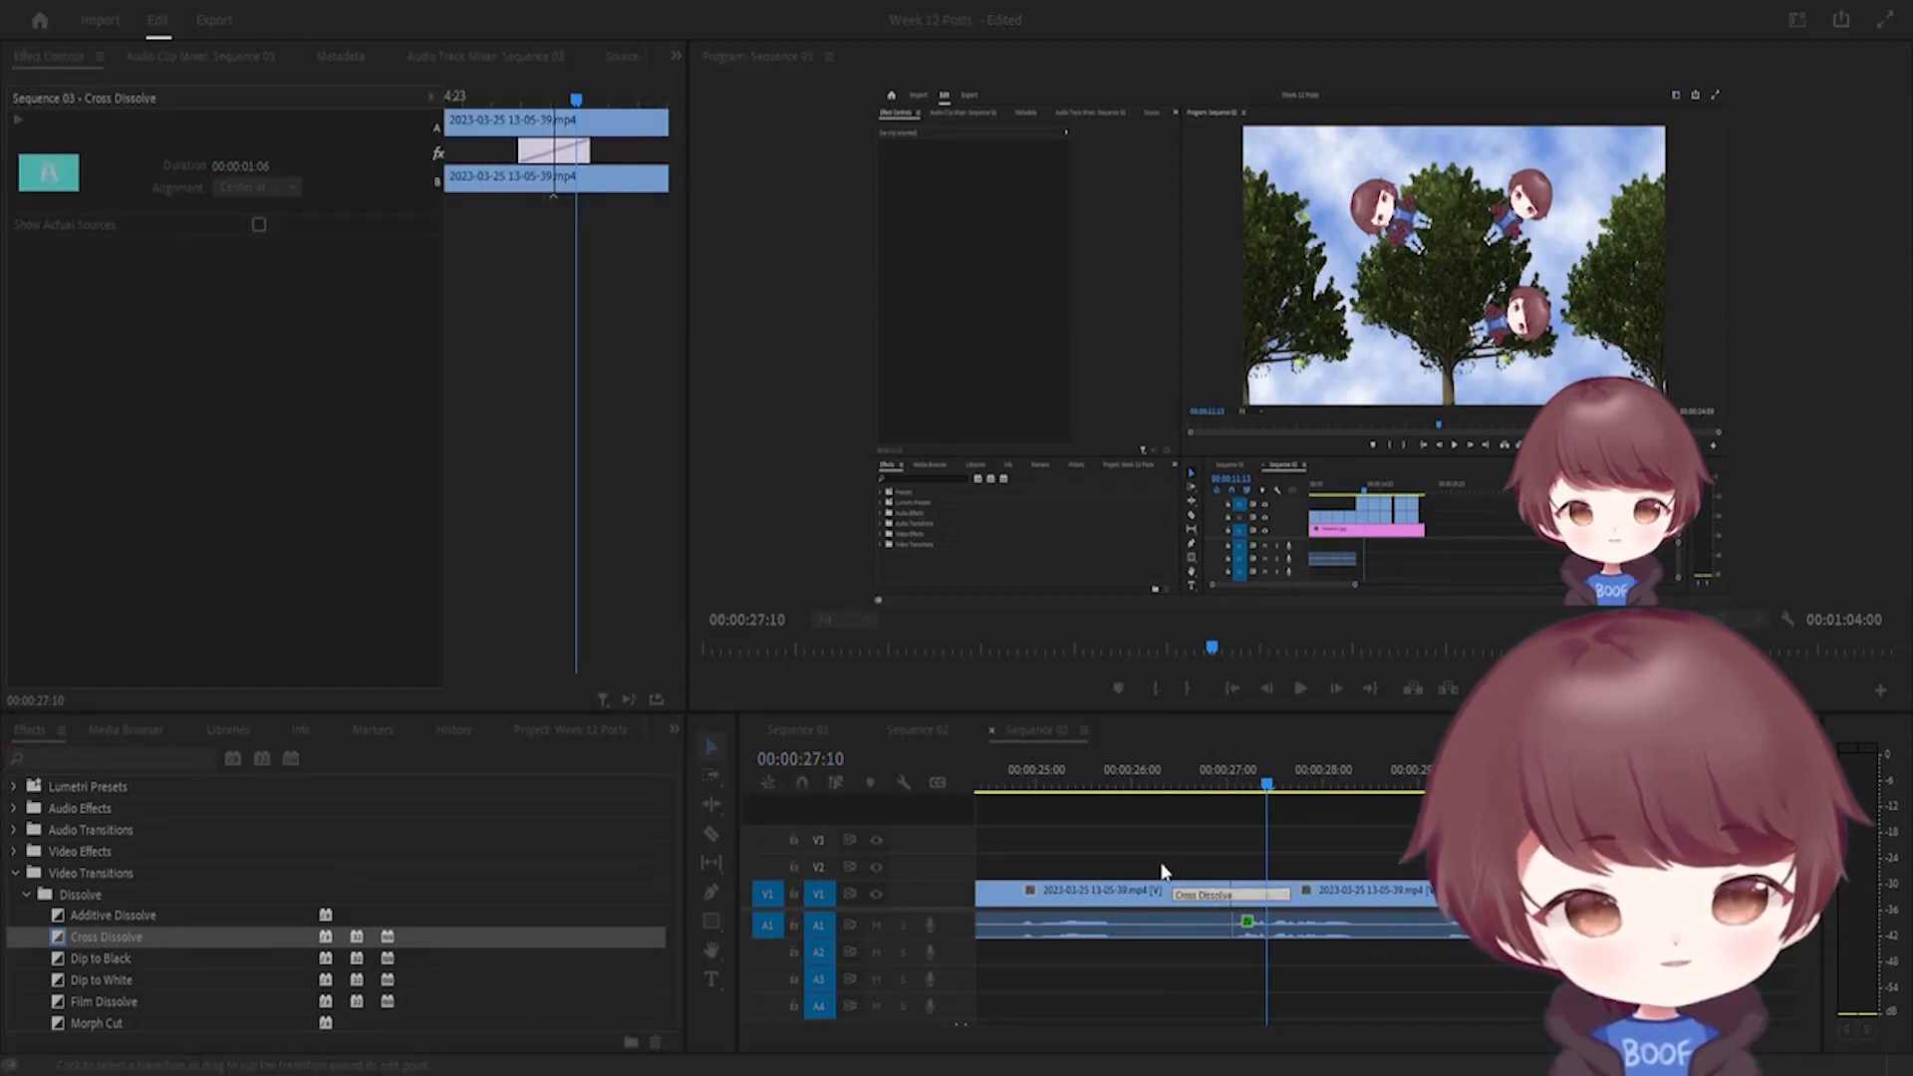
{"action": "left_click", "coordinate": [1161, 871]}
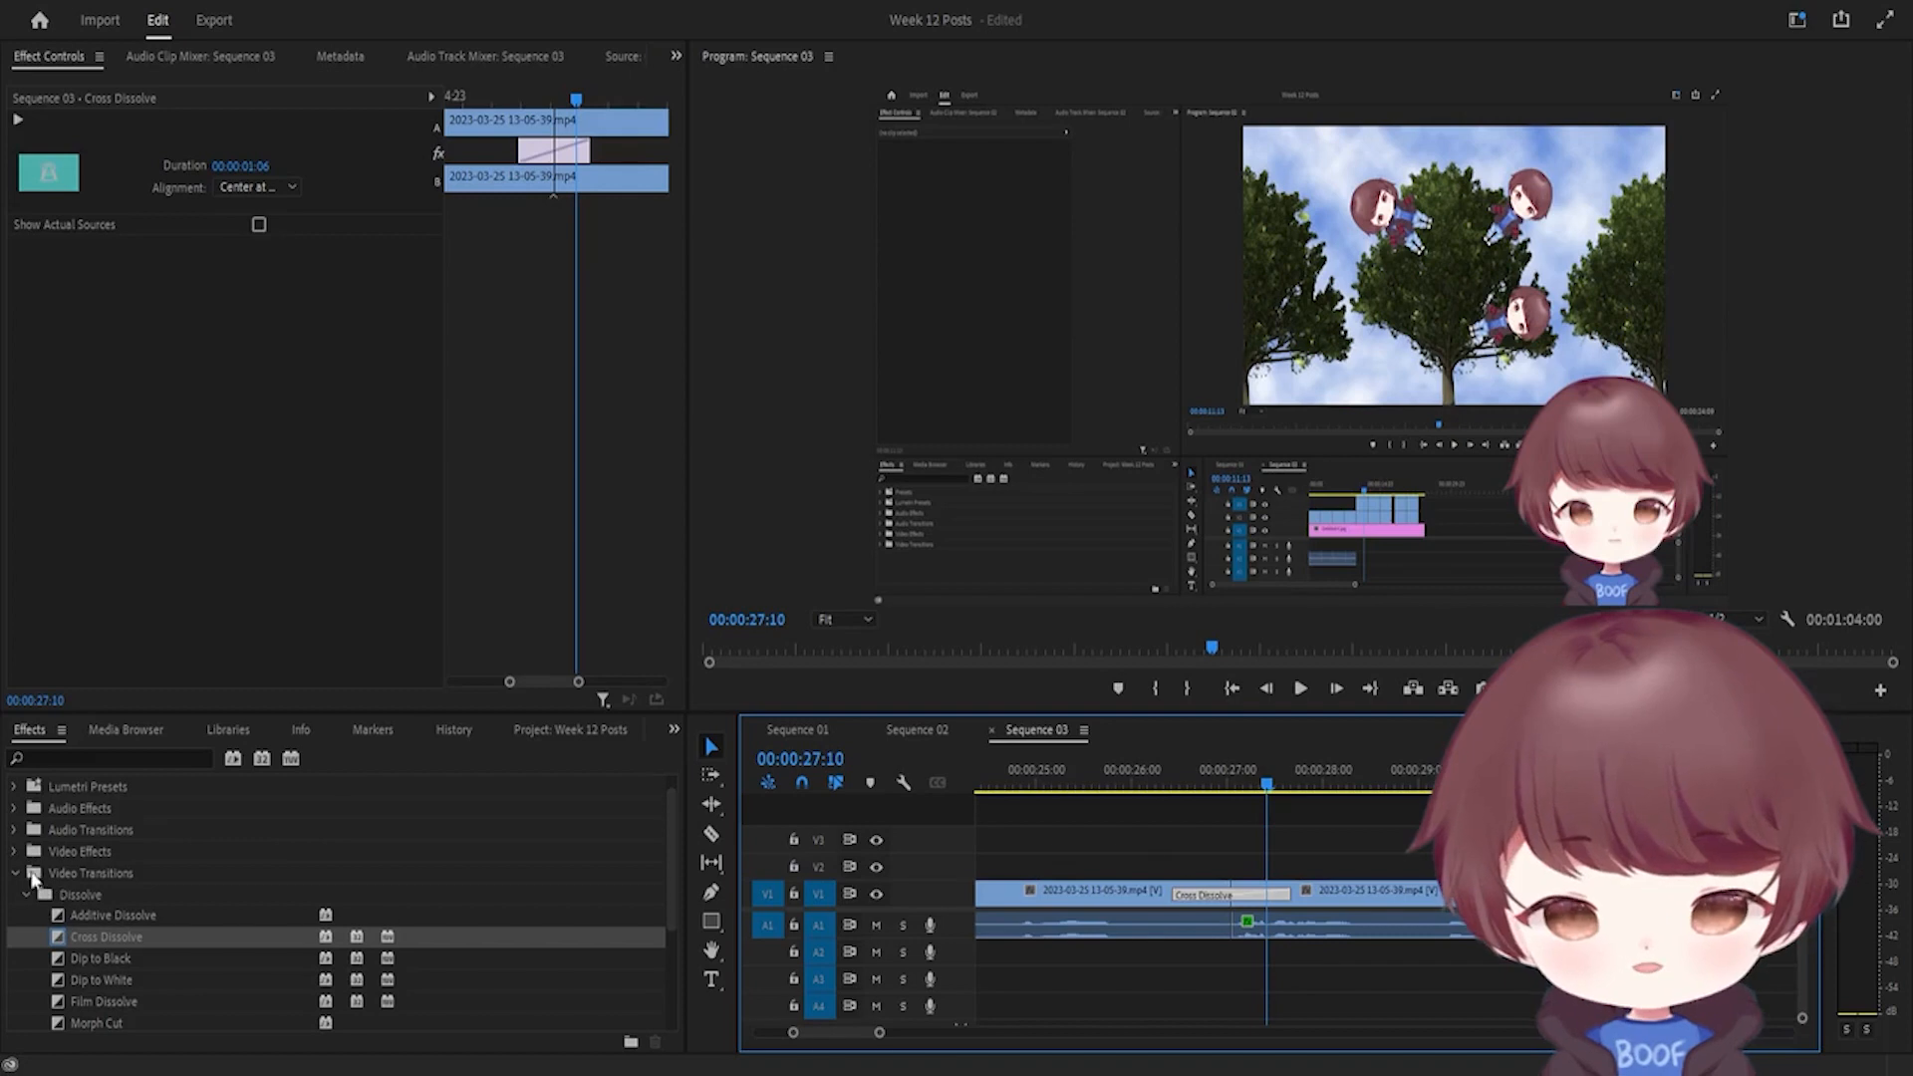
Step: Apply the Constant Power crossfade to the audio join on A1 and select it
{"action": "left_click", "coordinate": [13, 831]}
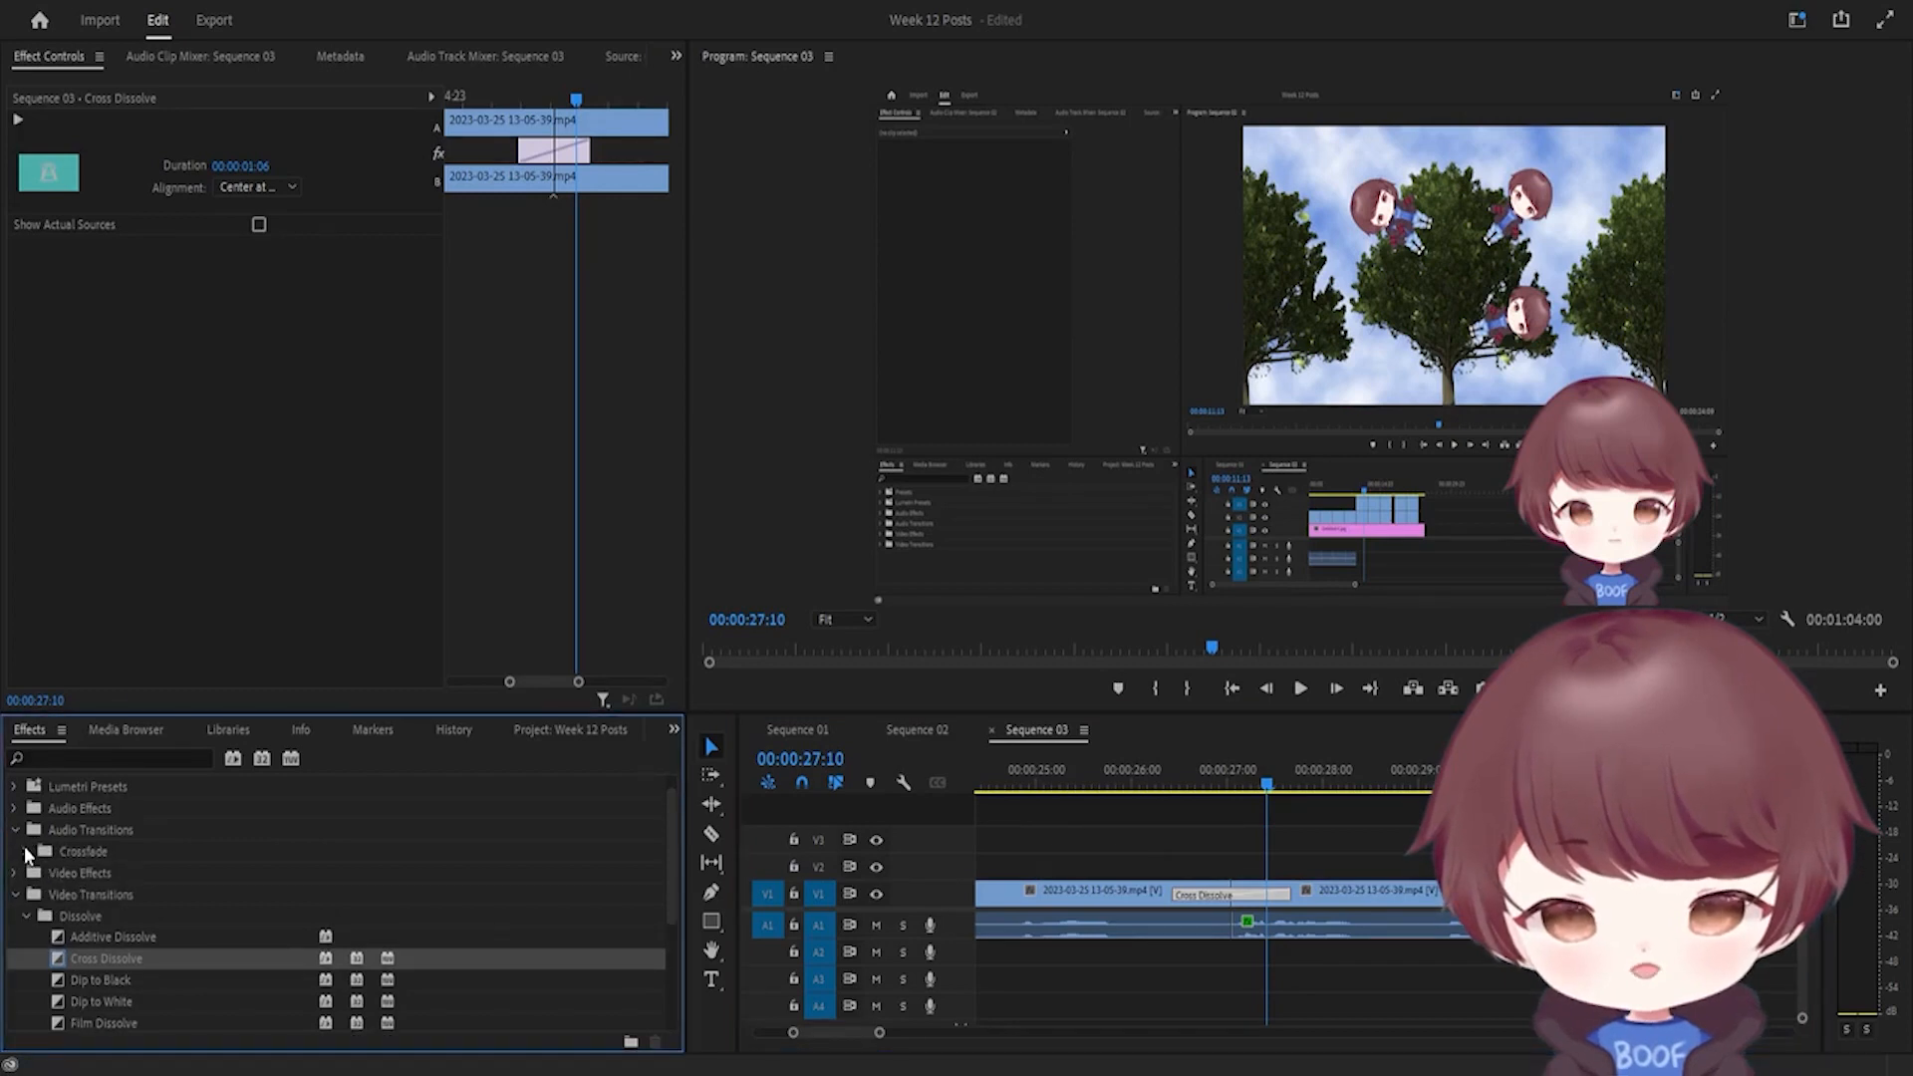
{"action": "left_click", "coordinate": [27, 852]}
{"action": "left_click_drag", "start_coordinate": [93, 893], "coordinate": [1232, 921]}
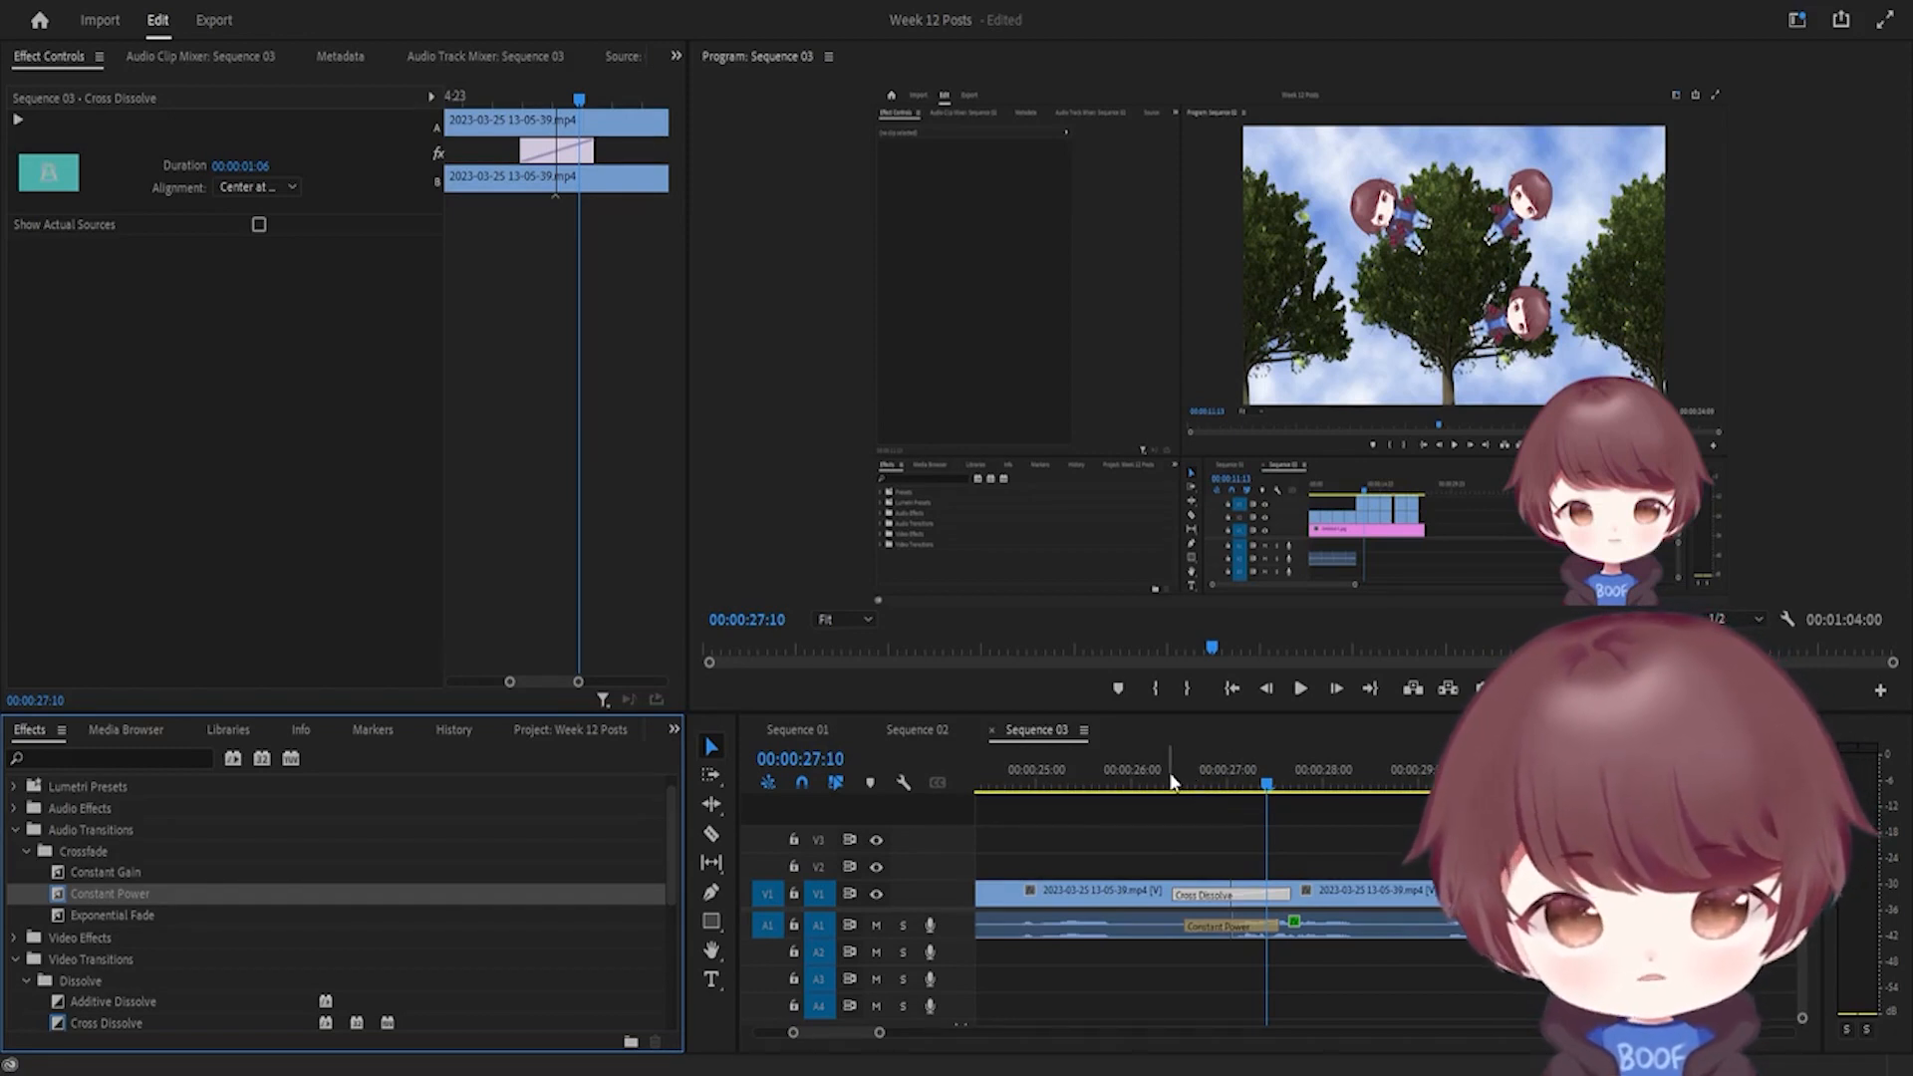
{"action": "left_click", "coordinate": [1202, 926]}
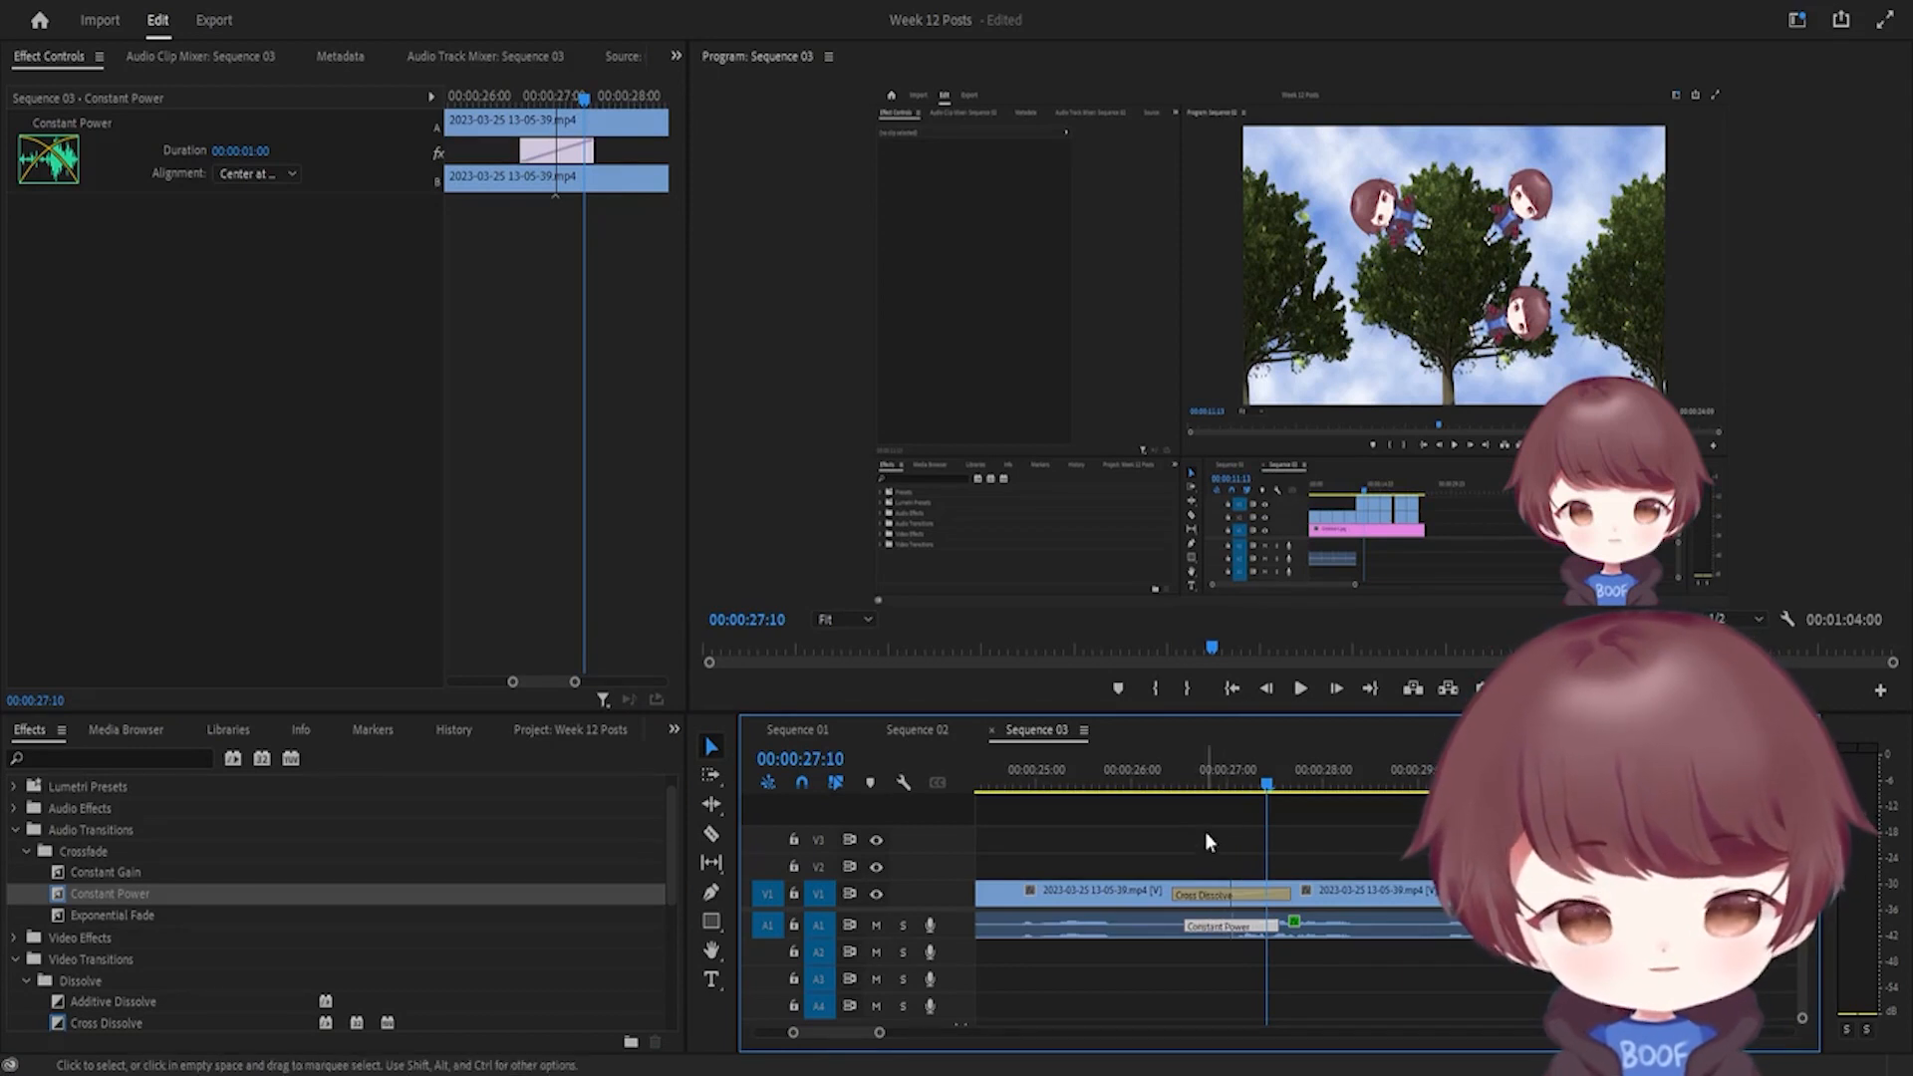
Step: Scrub and play through the join to review the Cross Dissolve and Constant Power transitions
{"action": "left_click_drag", "start_coordinate": [1223, 794], "coordinate": [1125, 841]}
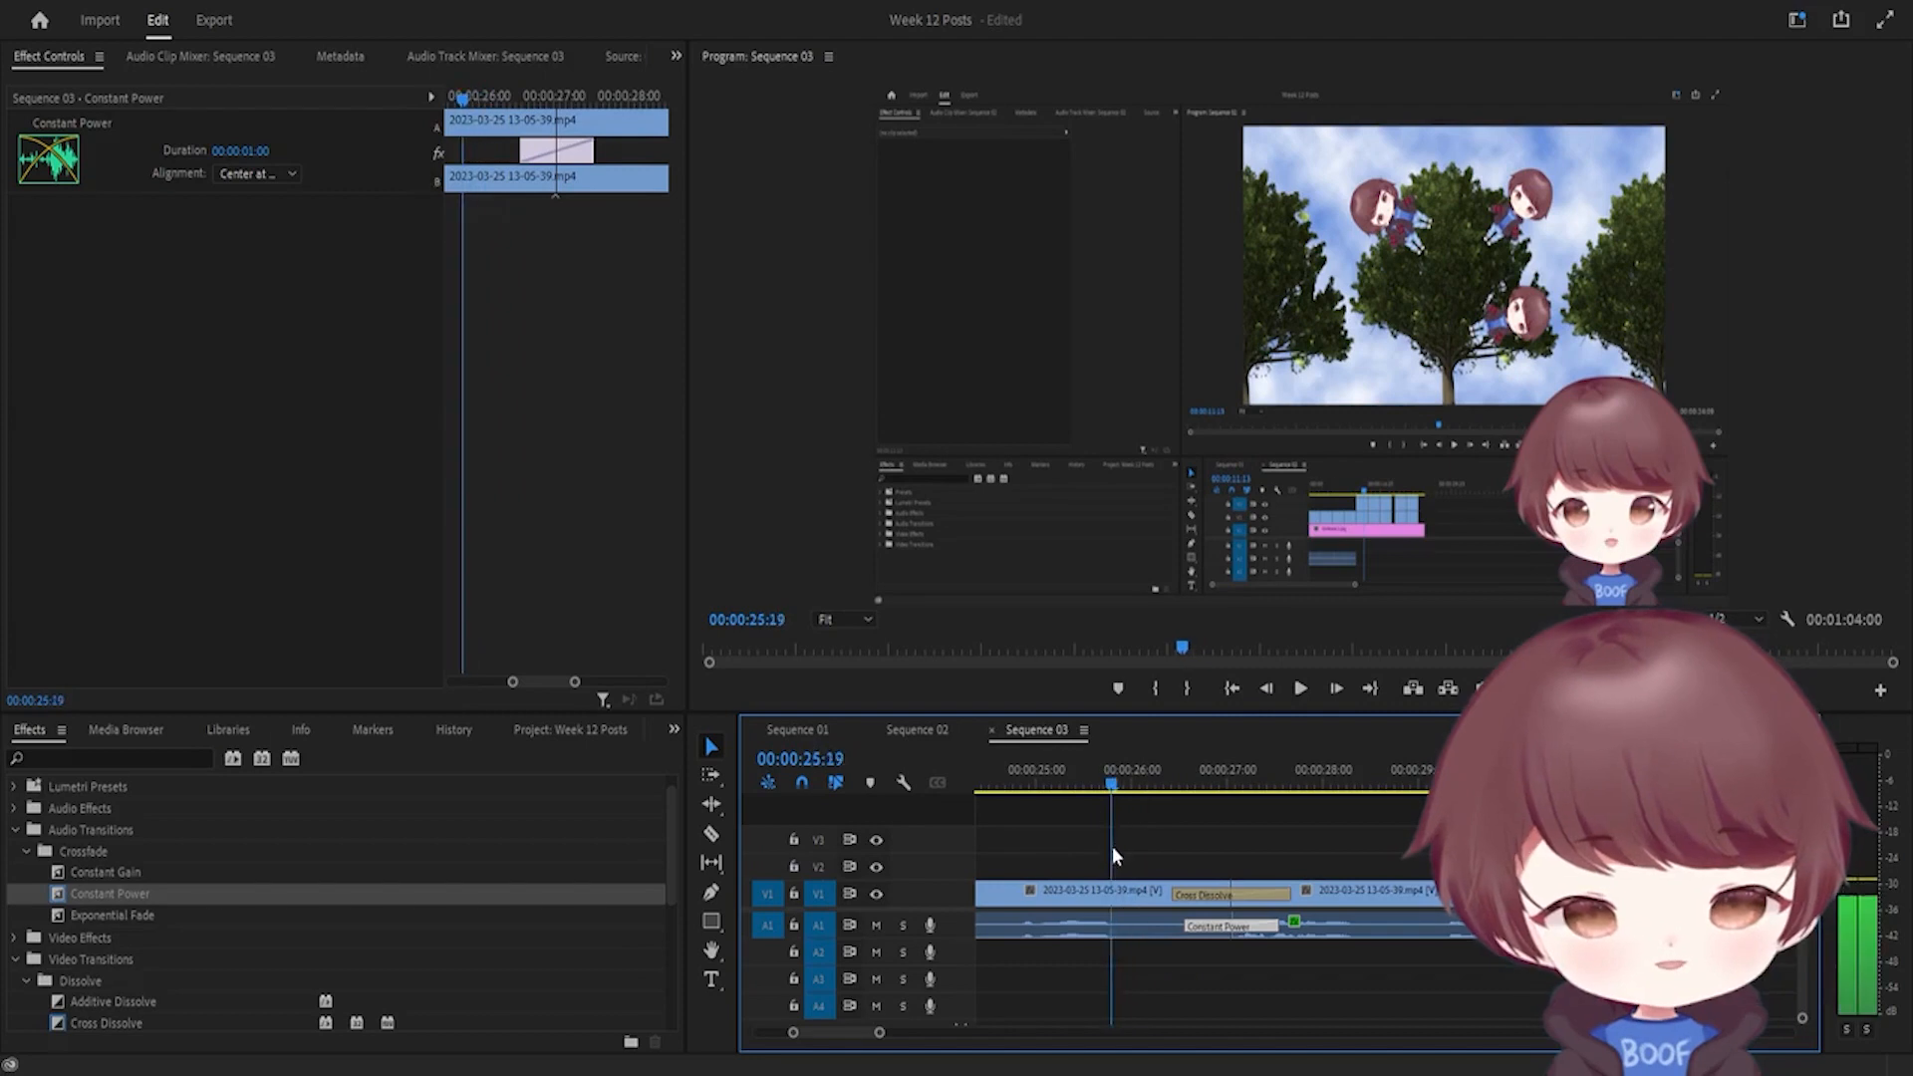
{"action": "left_click", "coordinate": [1306, 793]}
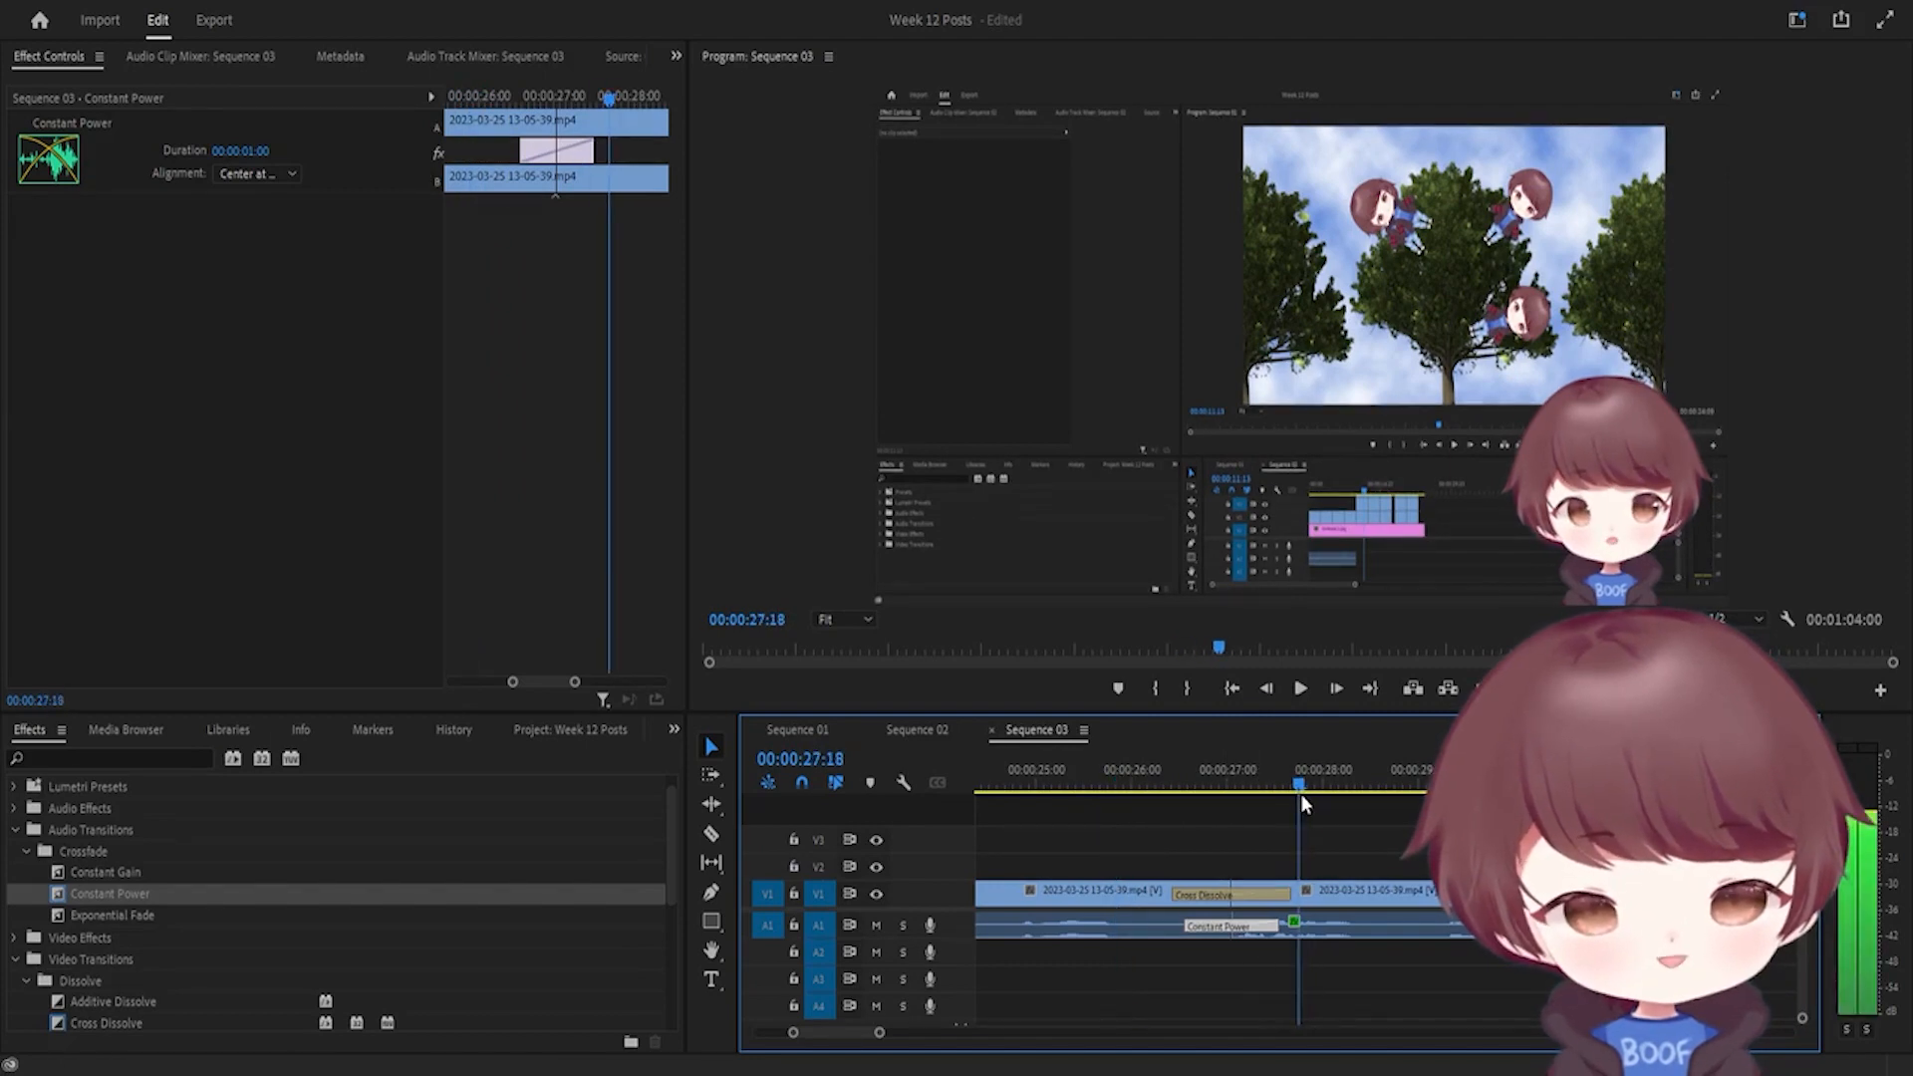
{"action": "left_click_drag", "start_coordinate": [1306, 793], "coordinate": [1216, 805]}
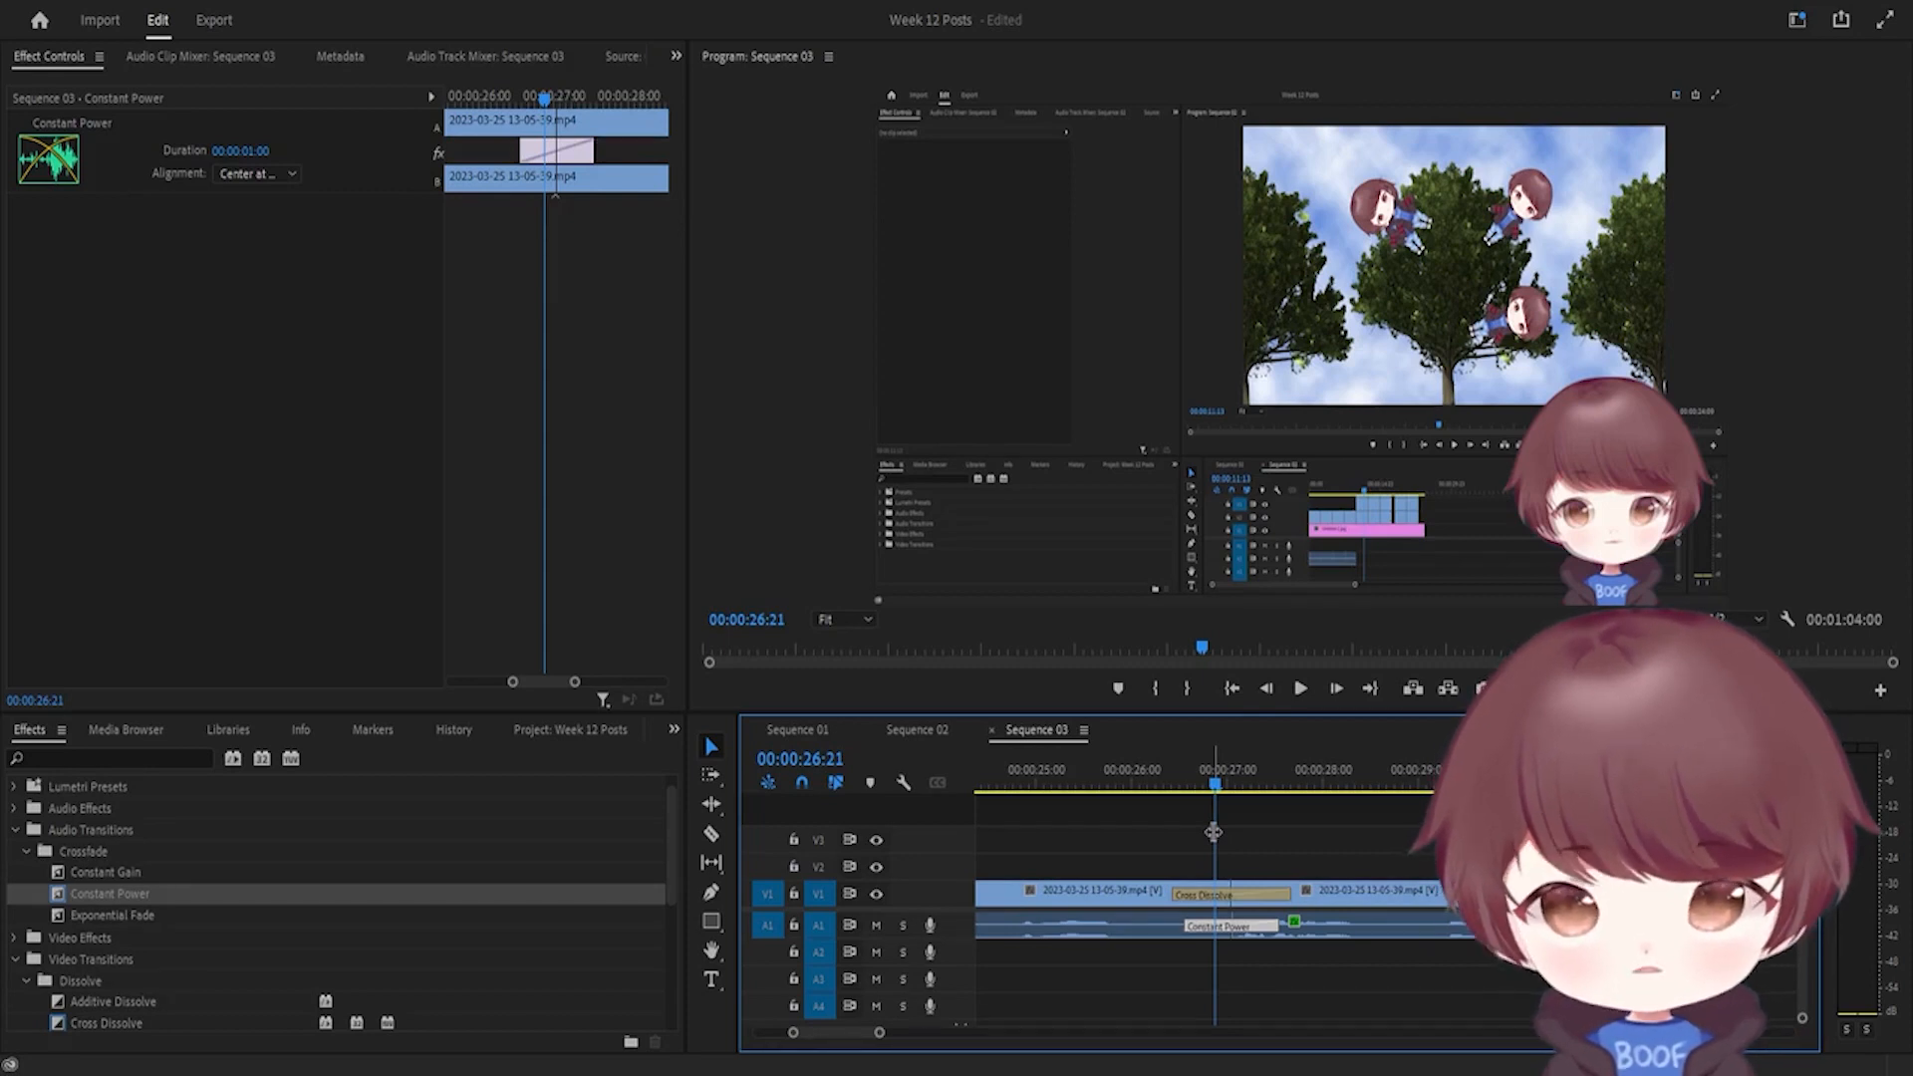
{"action": "key", "text": "space"}
{"action": "left_click", "coordinate": [1158, 771]}
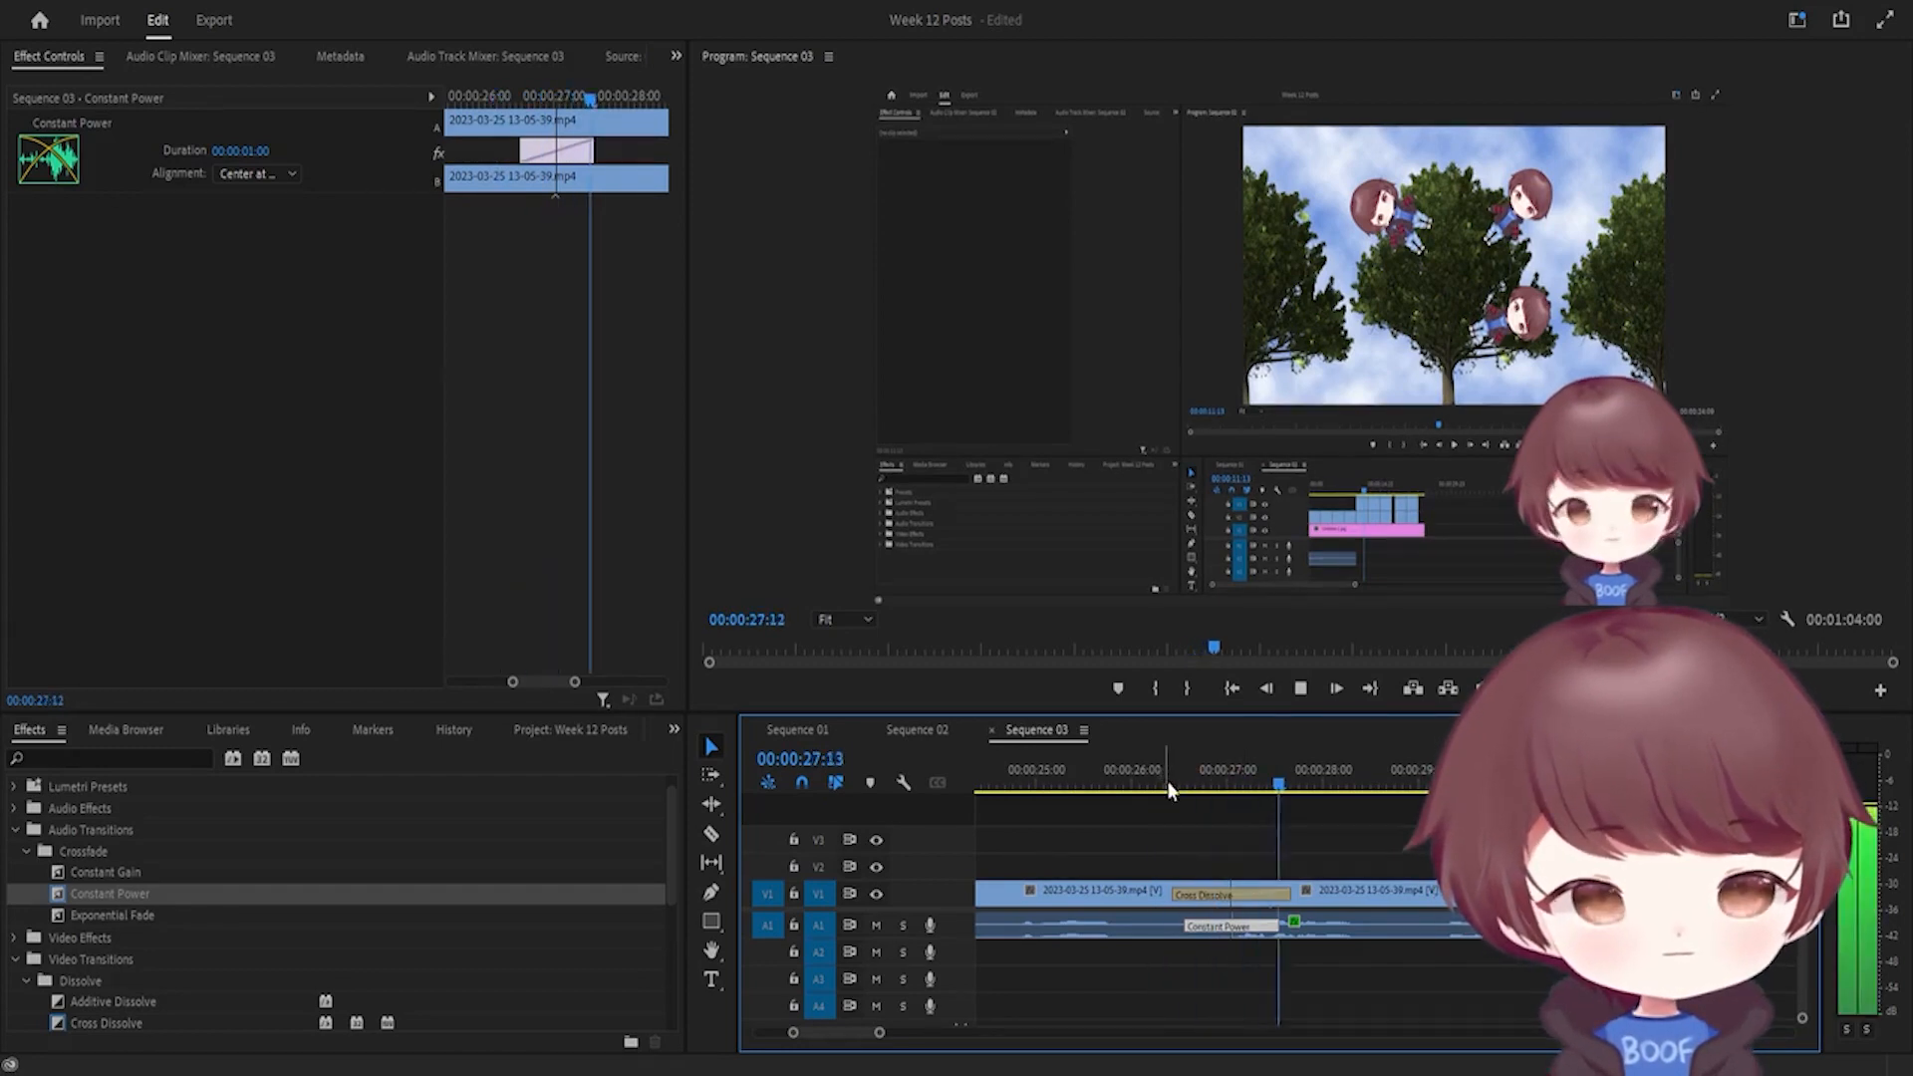
{"action": "key", "text": "space"}
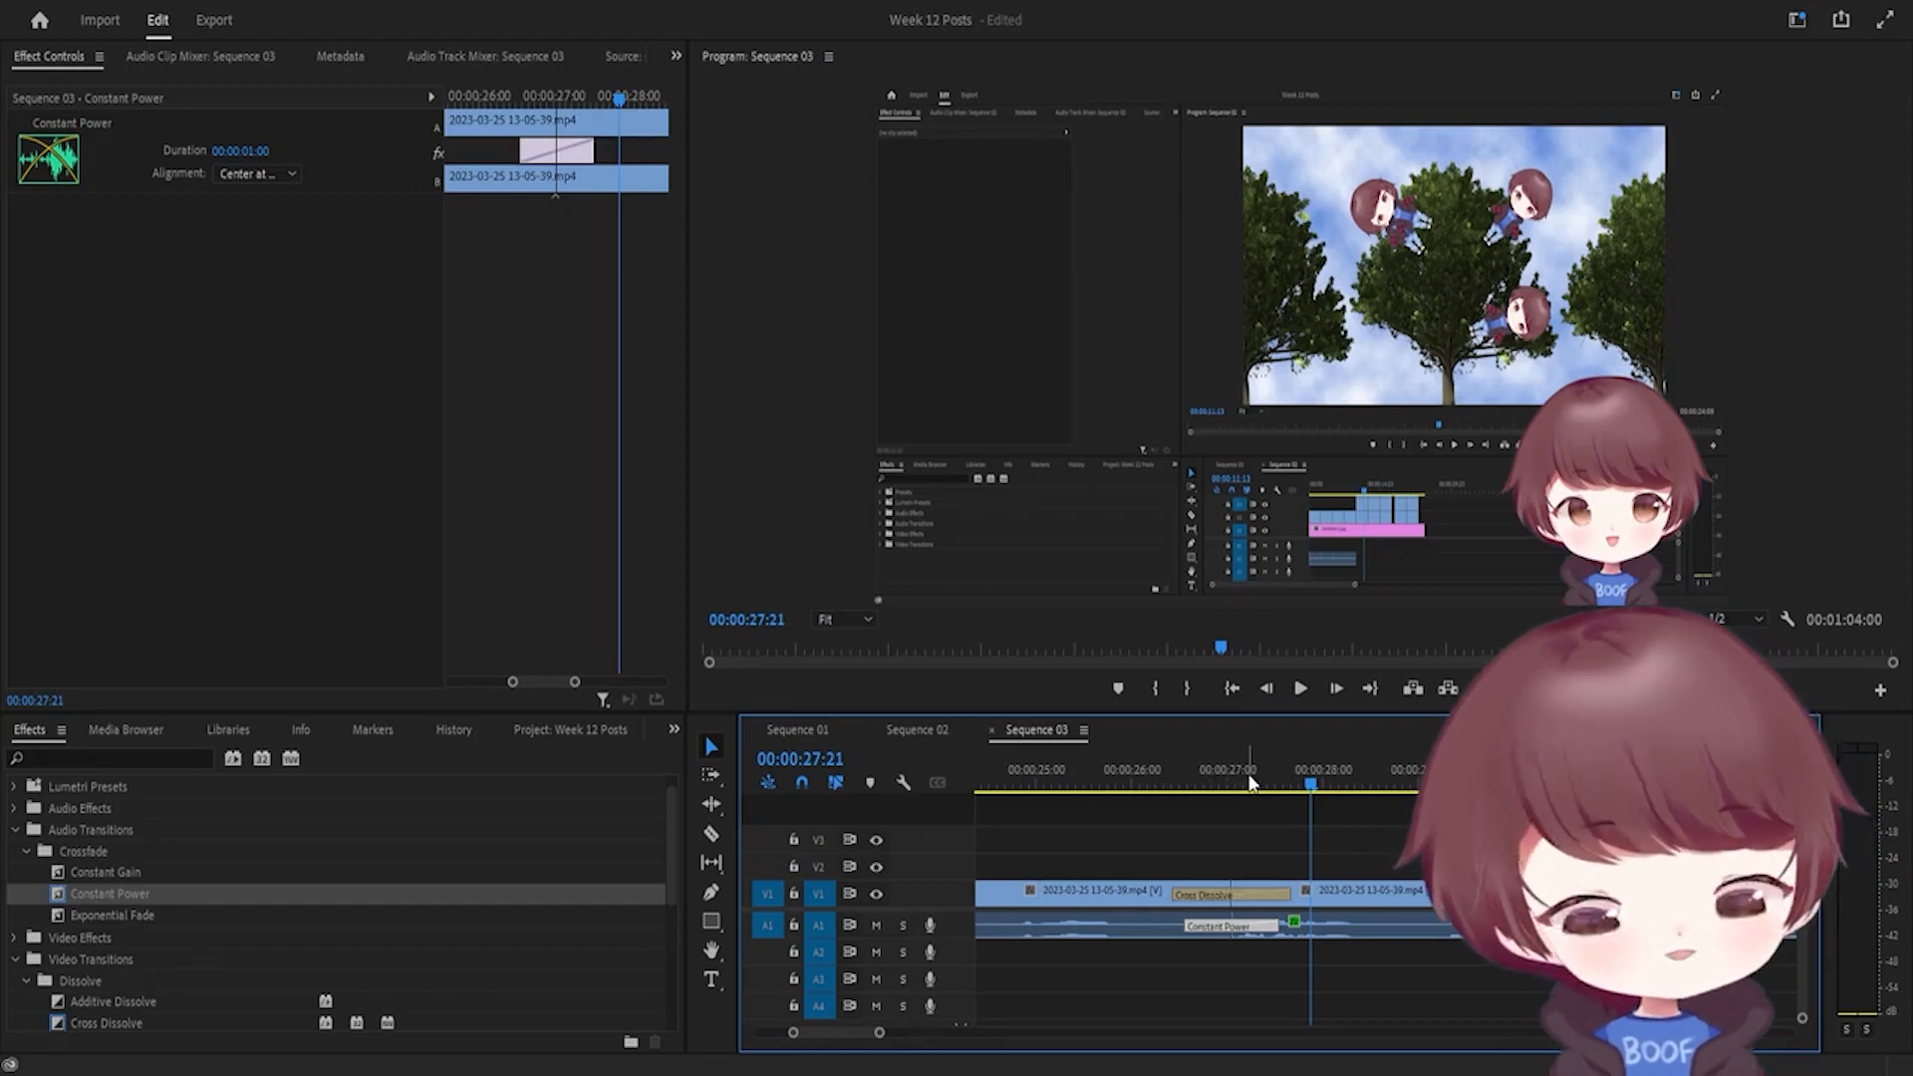
{"action": "left_click", "coordinate": [1218, 775]}
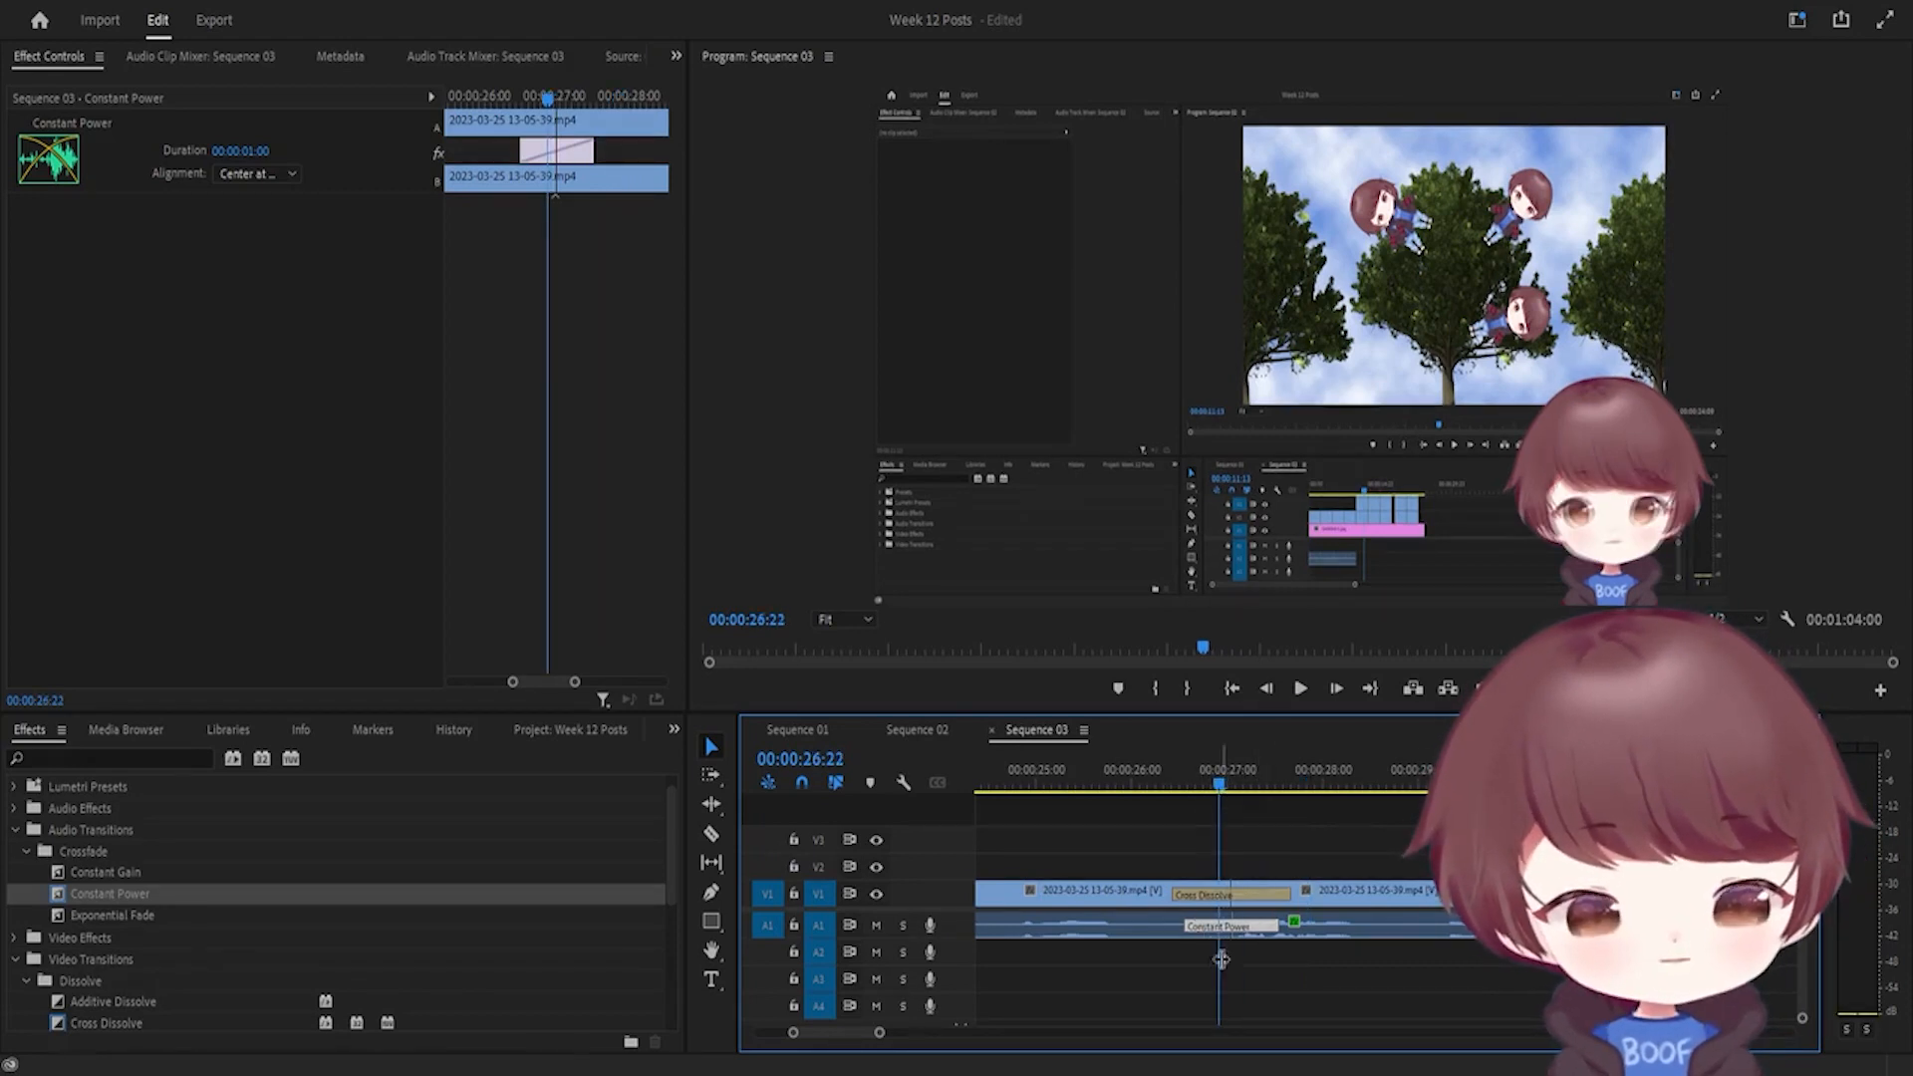
{"action": "left_click", "coordinate": [1132, 775]}
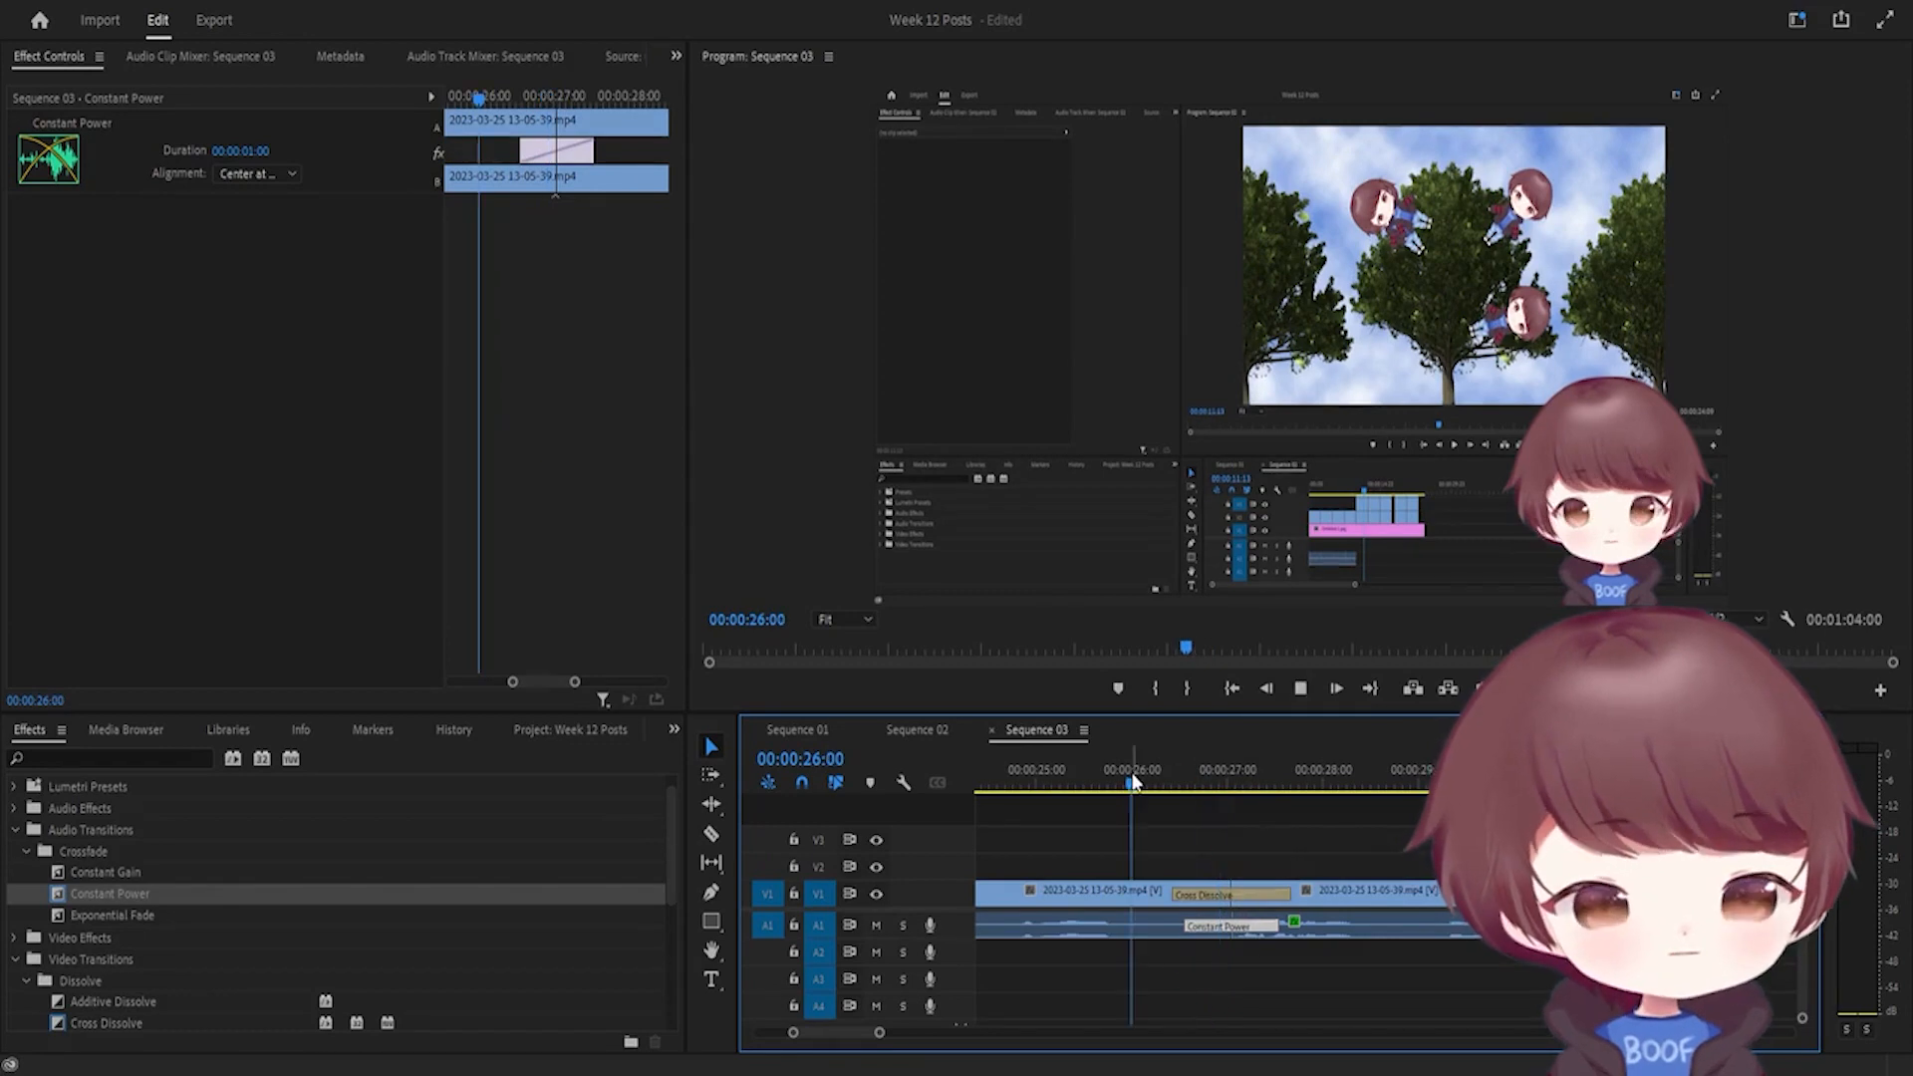
{"action": "key", "text": "space"}
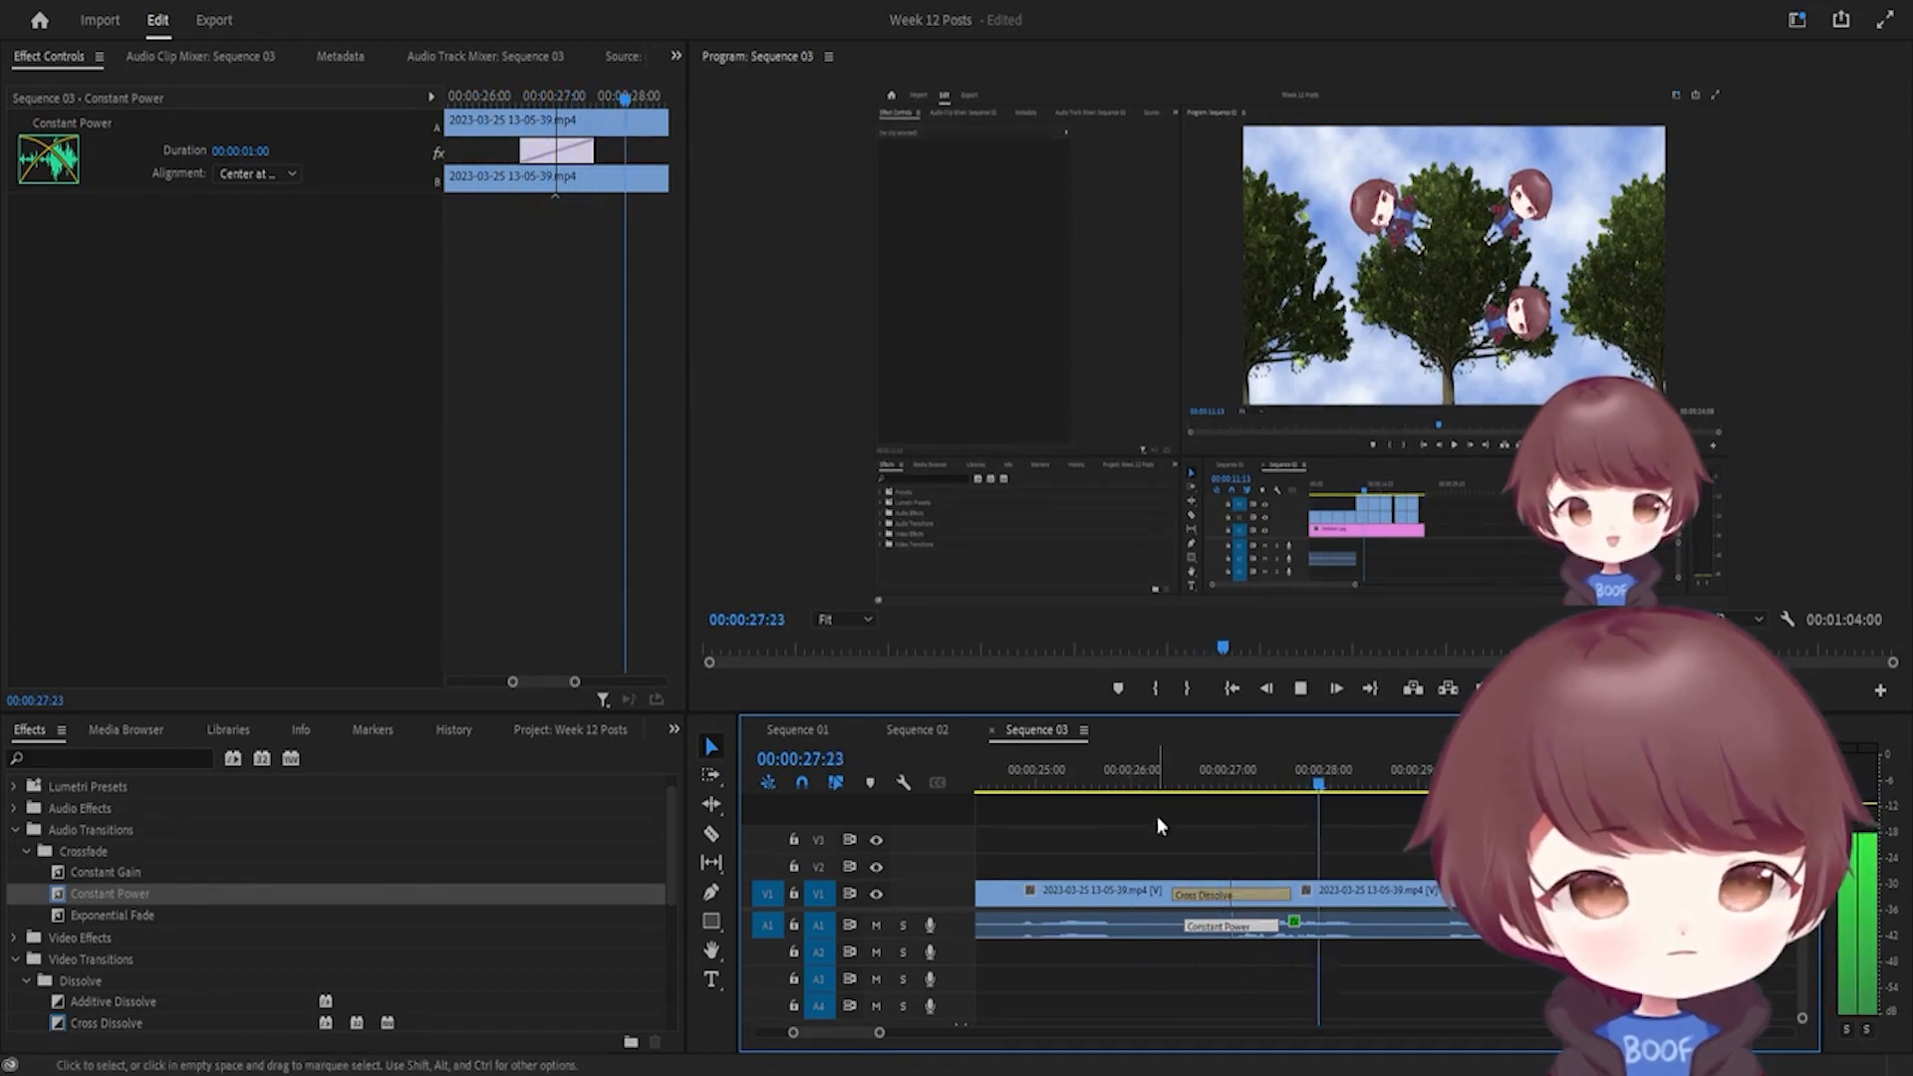
{"action": "key", "text": "space"}
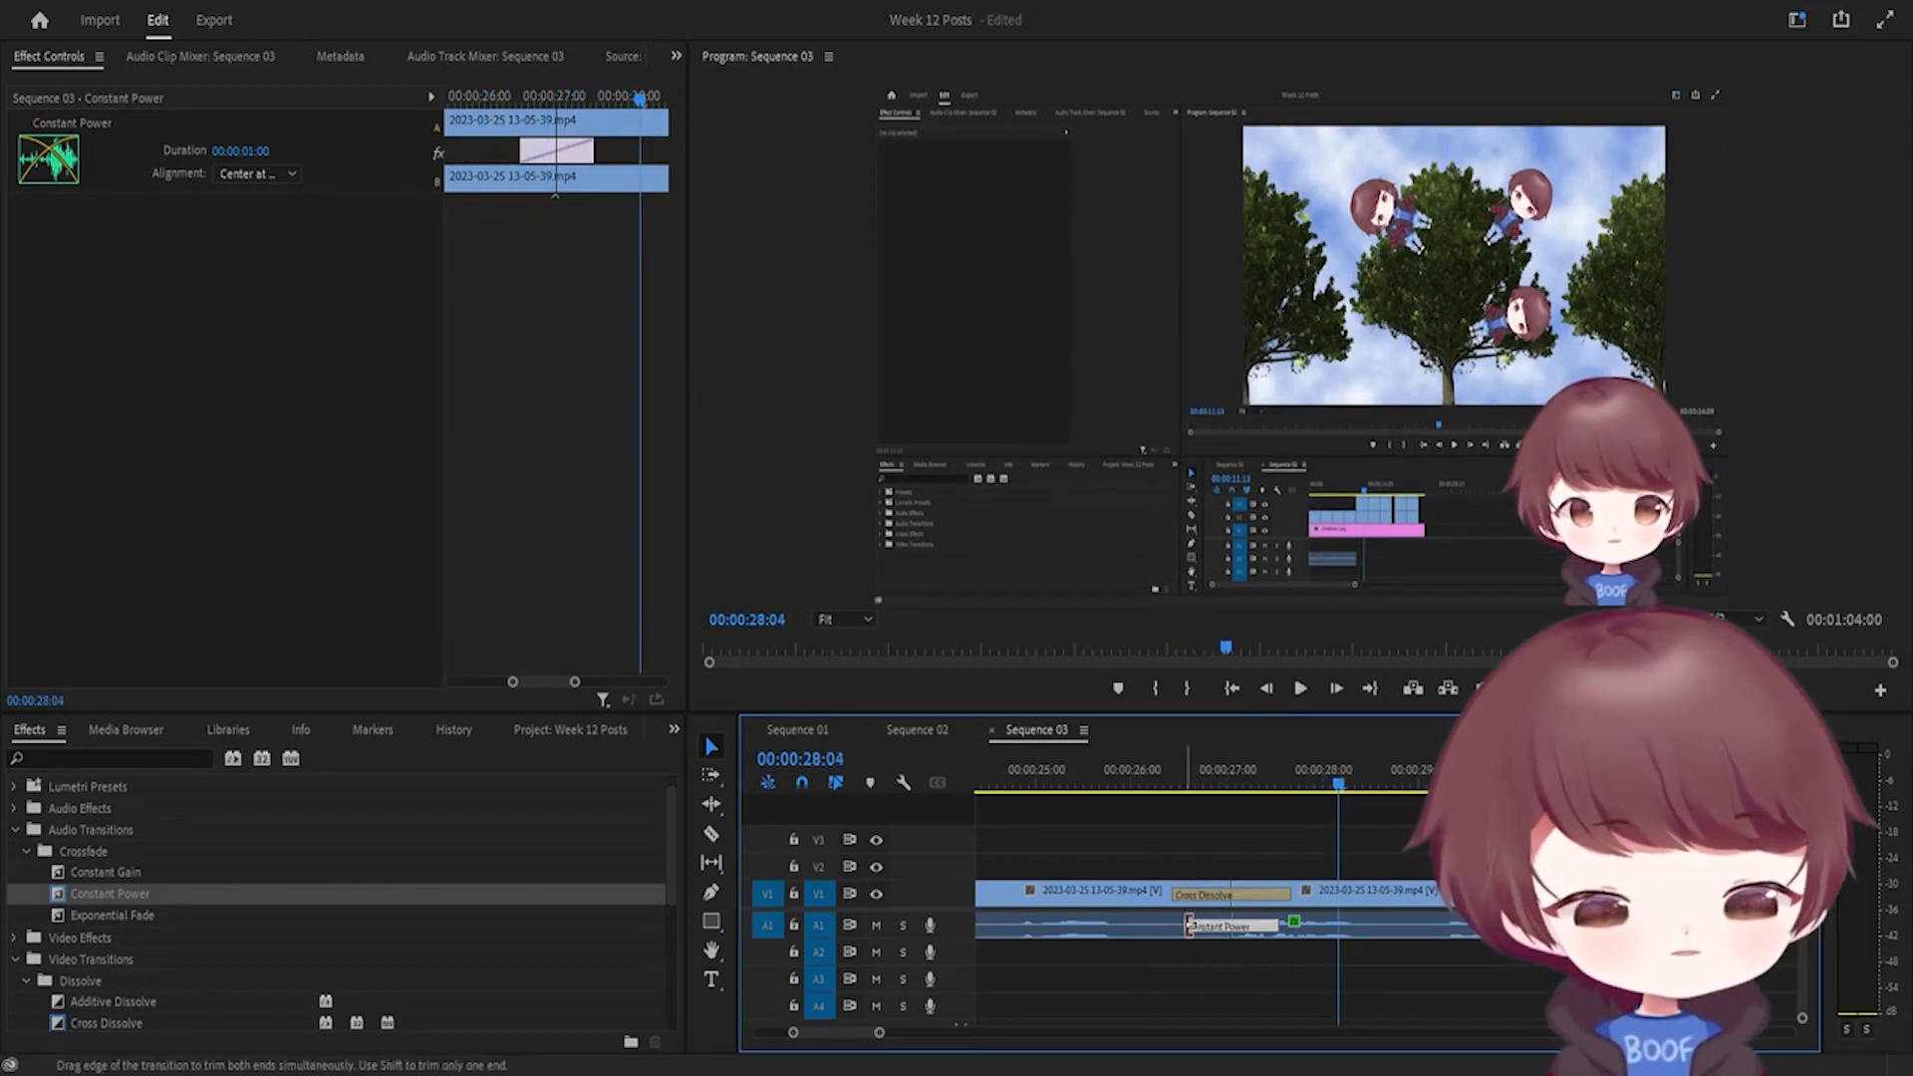
Step: Shorten the Constant Power crossfade on A1 to 8 frames and play through the join
{"action": "left_click_drag", "start_coordinate": [1188, 927], "coordinate": [1197, 927]}
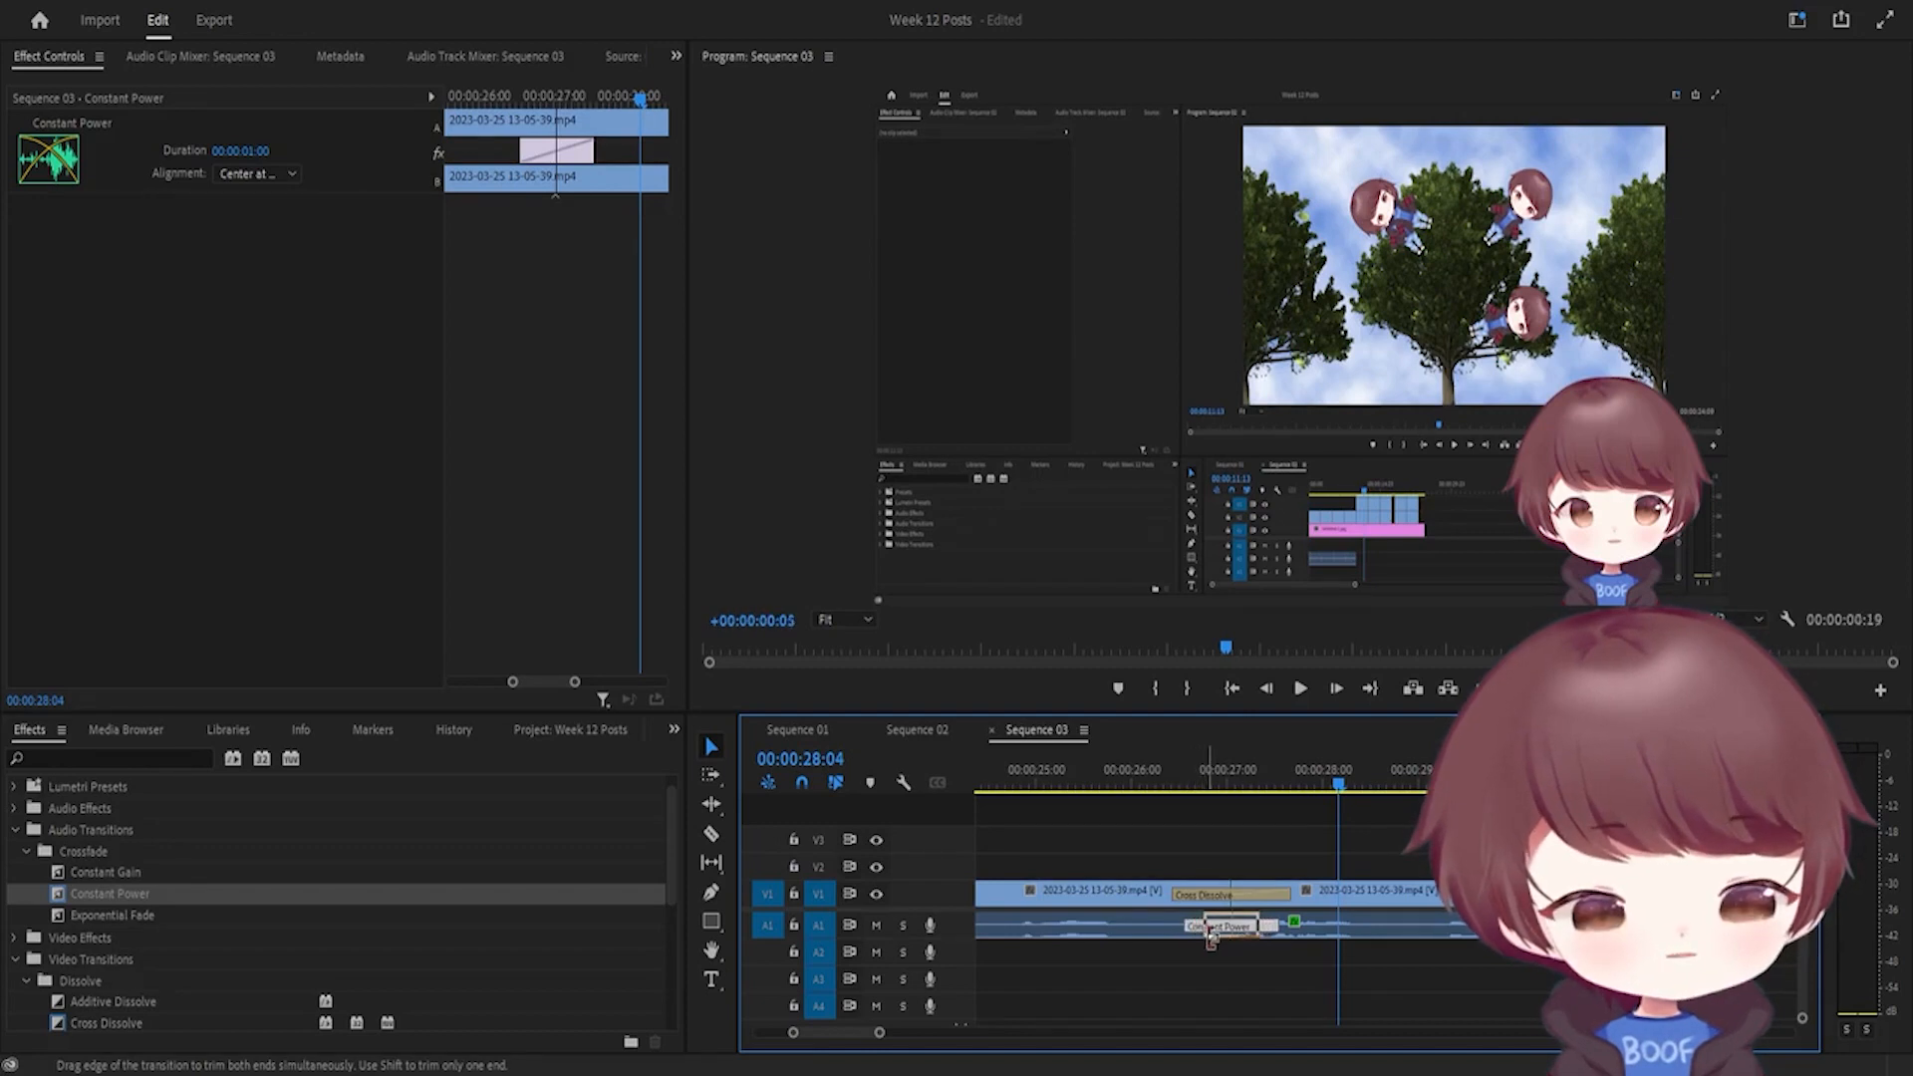
{"action": "left_click_drag", "start_coordinate": [1223, 936], "coordinate": [1218, 941]}
{"action": "left_click_drag", "start_coordinate": [1226, 789], "coordinate": [1147, 793]}
{"action": "key", "text": "space"}
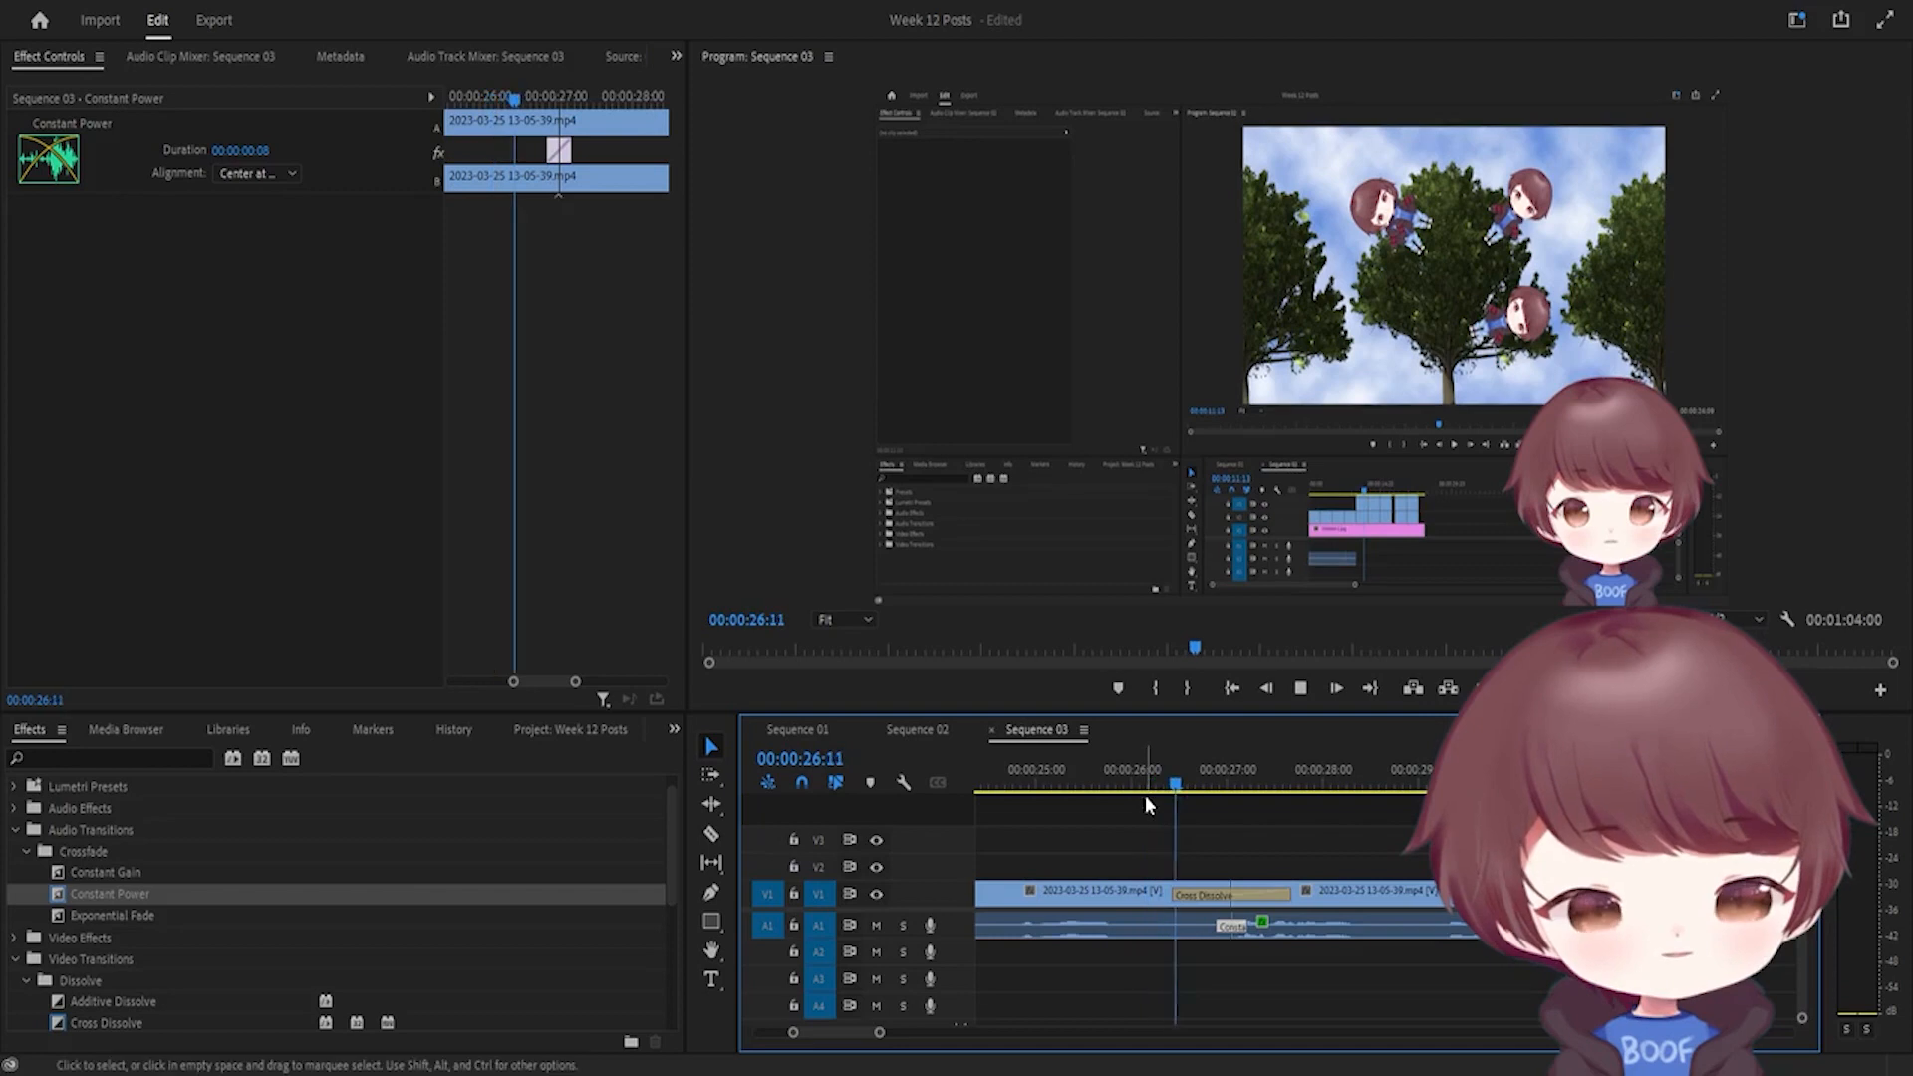
{"action": "key", "text": "space"}
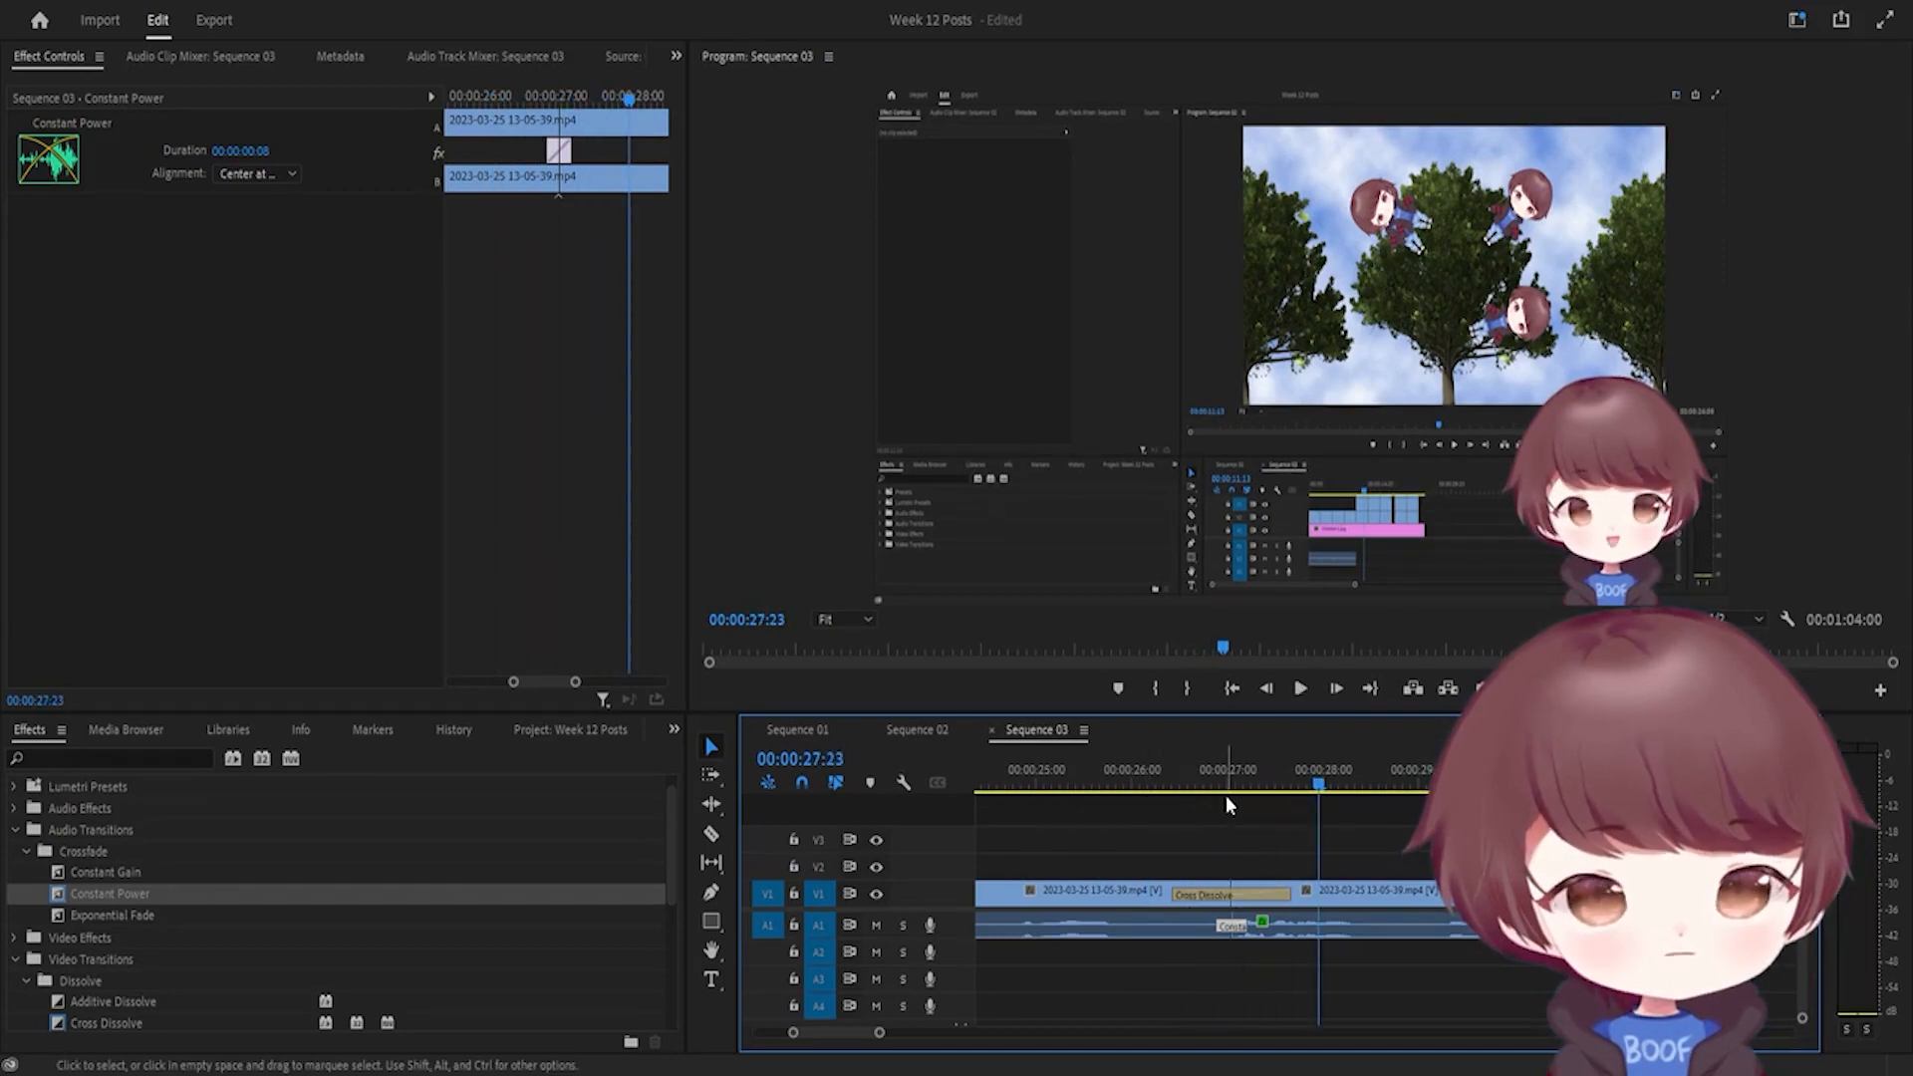
Step: Delete the Cross Dissolve on V1 and the Constant Power crossfade on A1 from the join
{"action": "left_click", "coordinate": [1231, 897]}
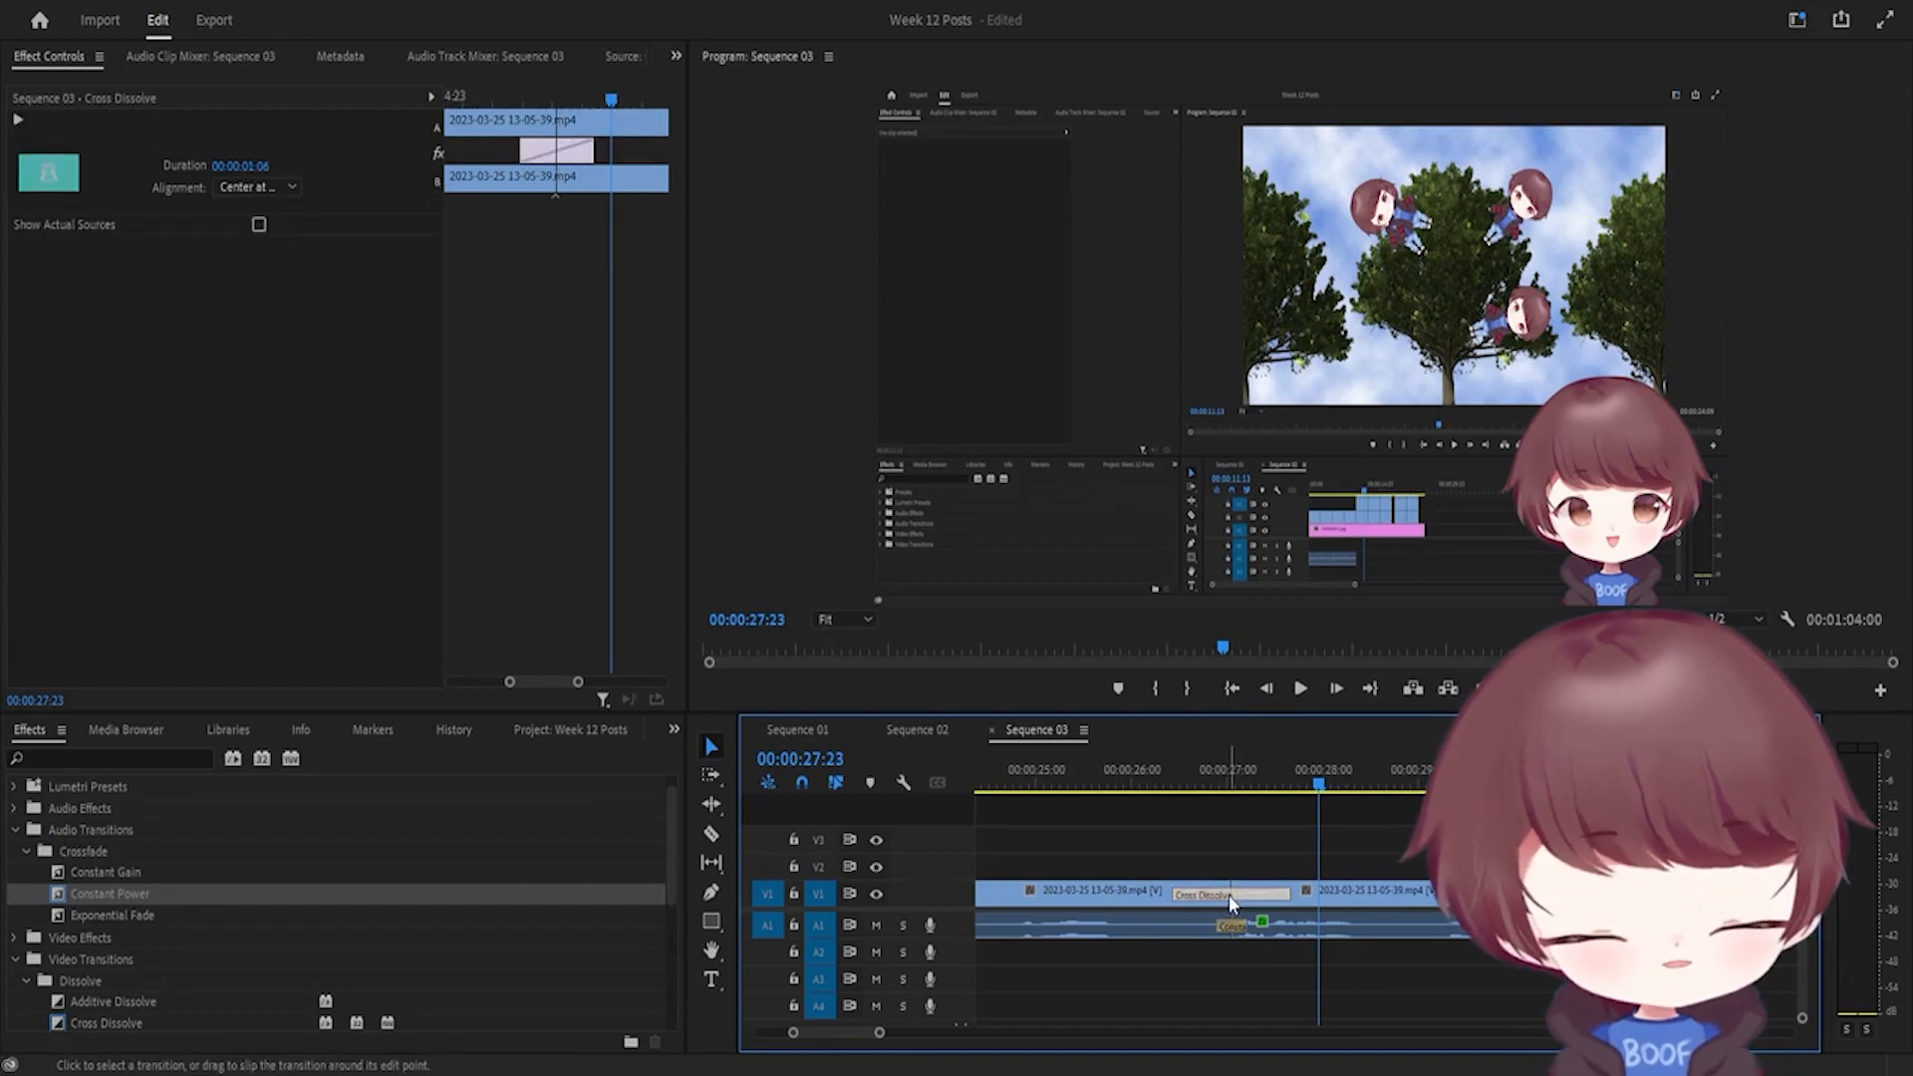
{"action": "key", "text": "Delete"}
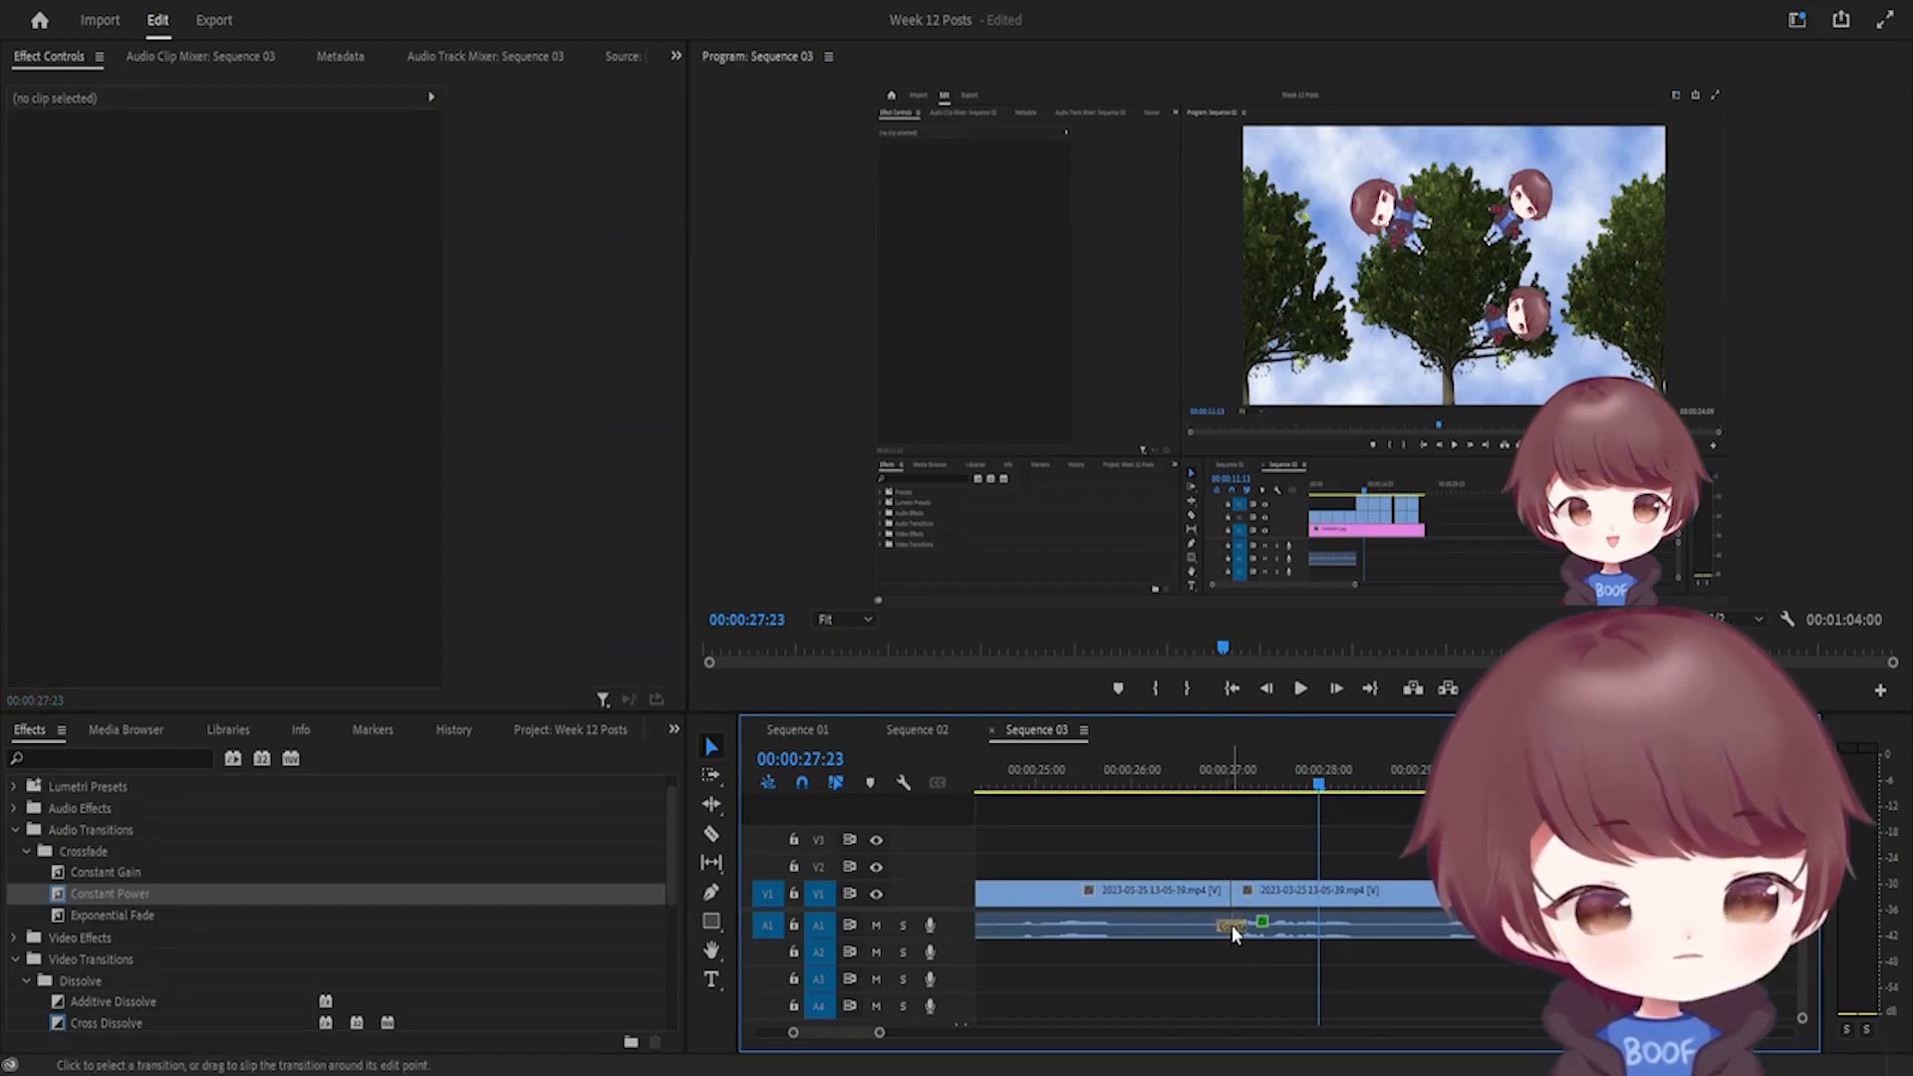
{"action": "left_click", "coordinate": [1231, 925]}
{"action": "key", "text": "Delete"}
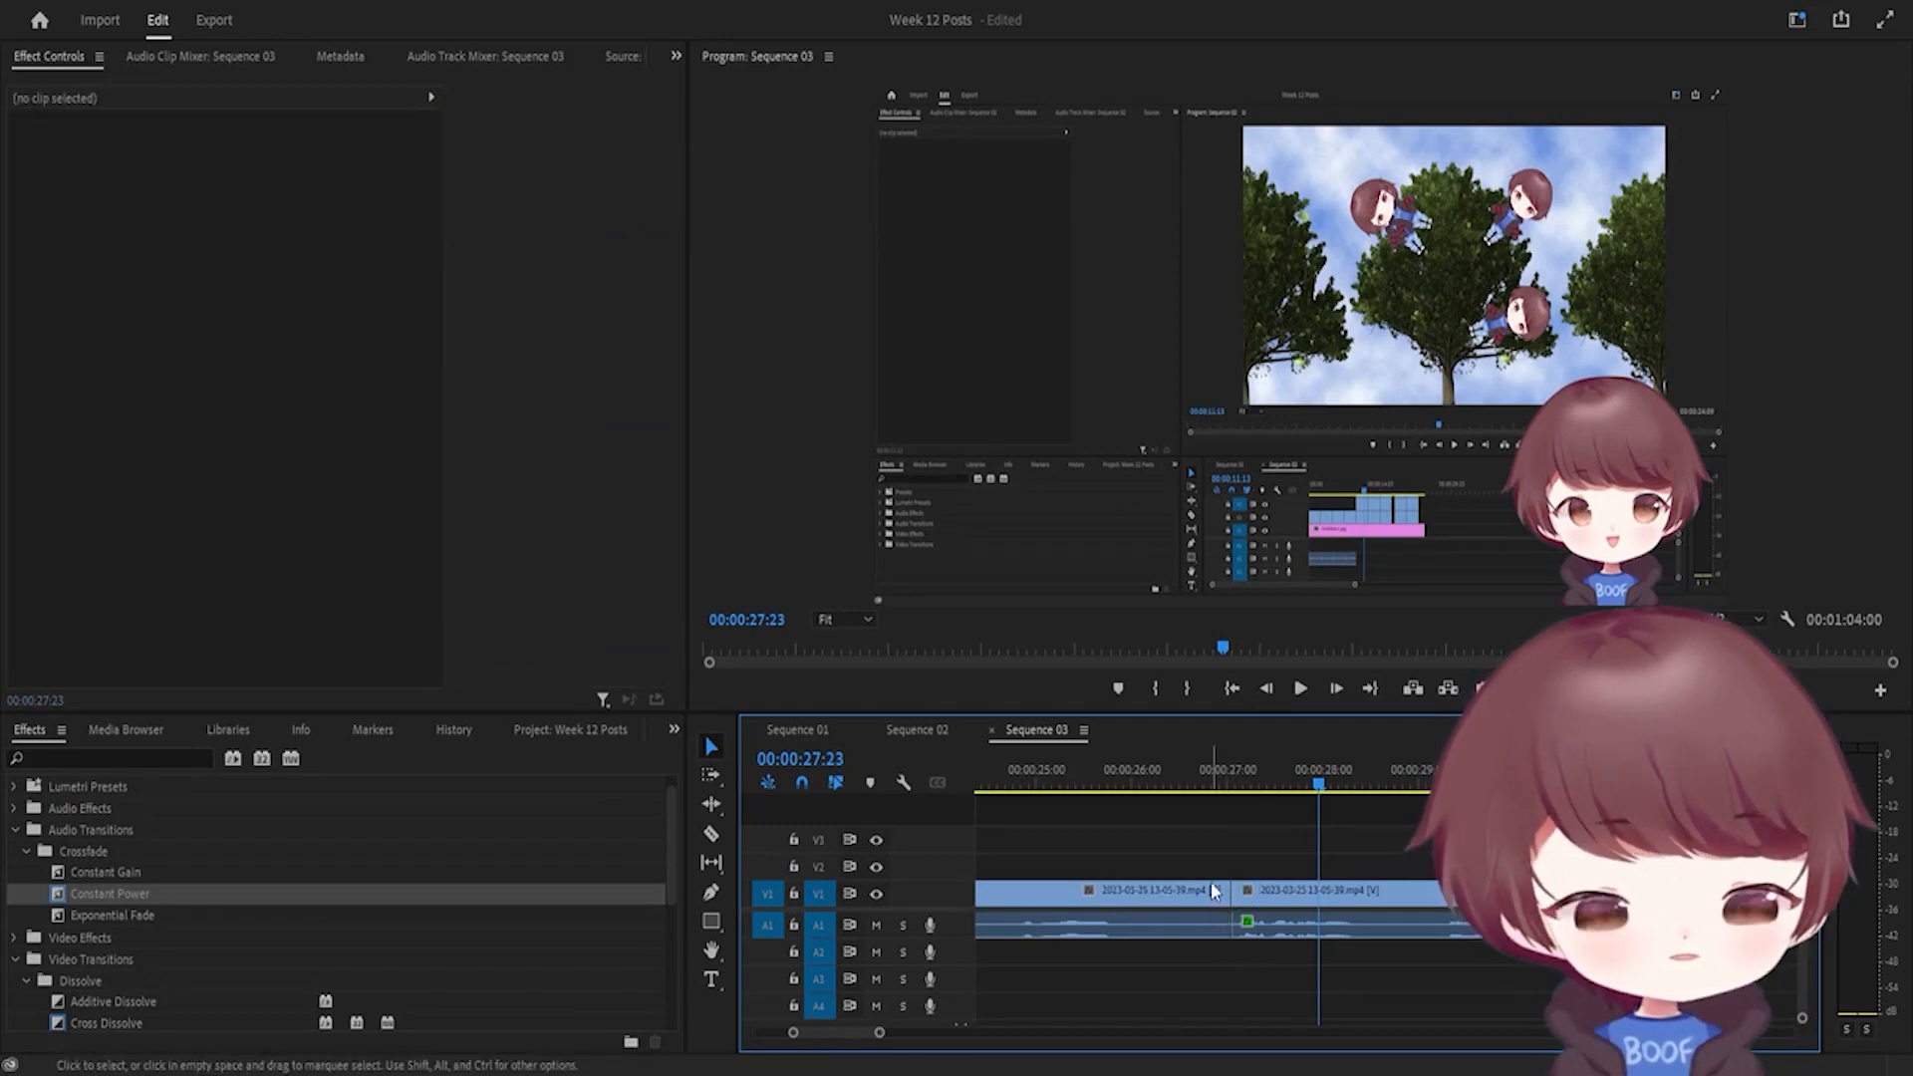
Step: Trim the end of the first clip back to 00:00:26:16 and close the gap to the second clip
{"action": "left_click", "coordinate": [1149, 787]}
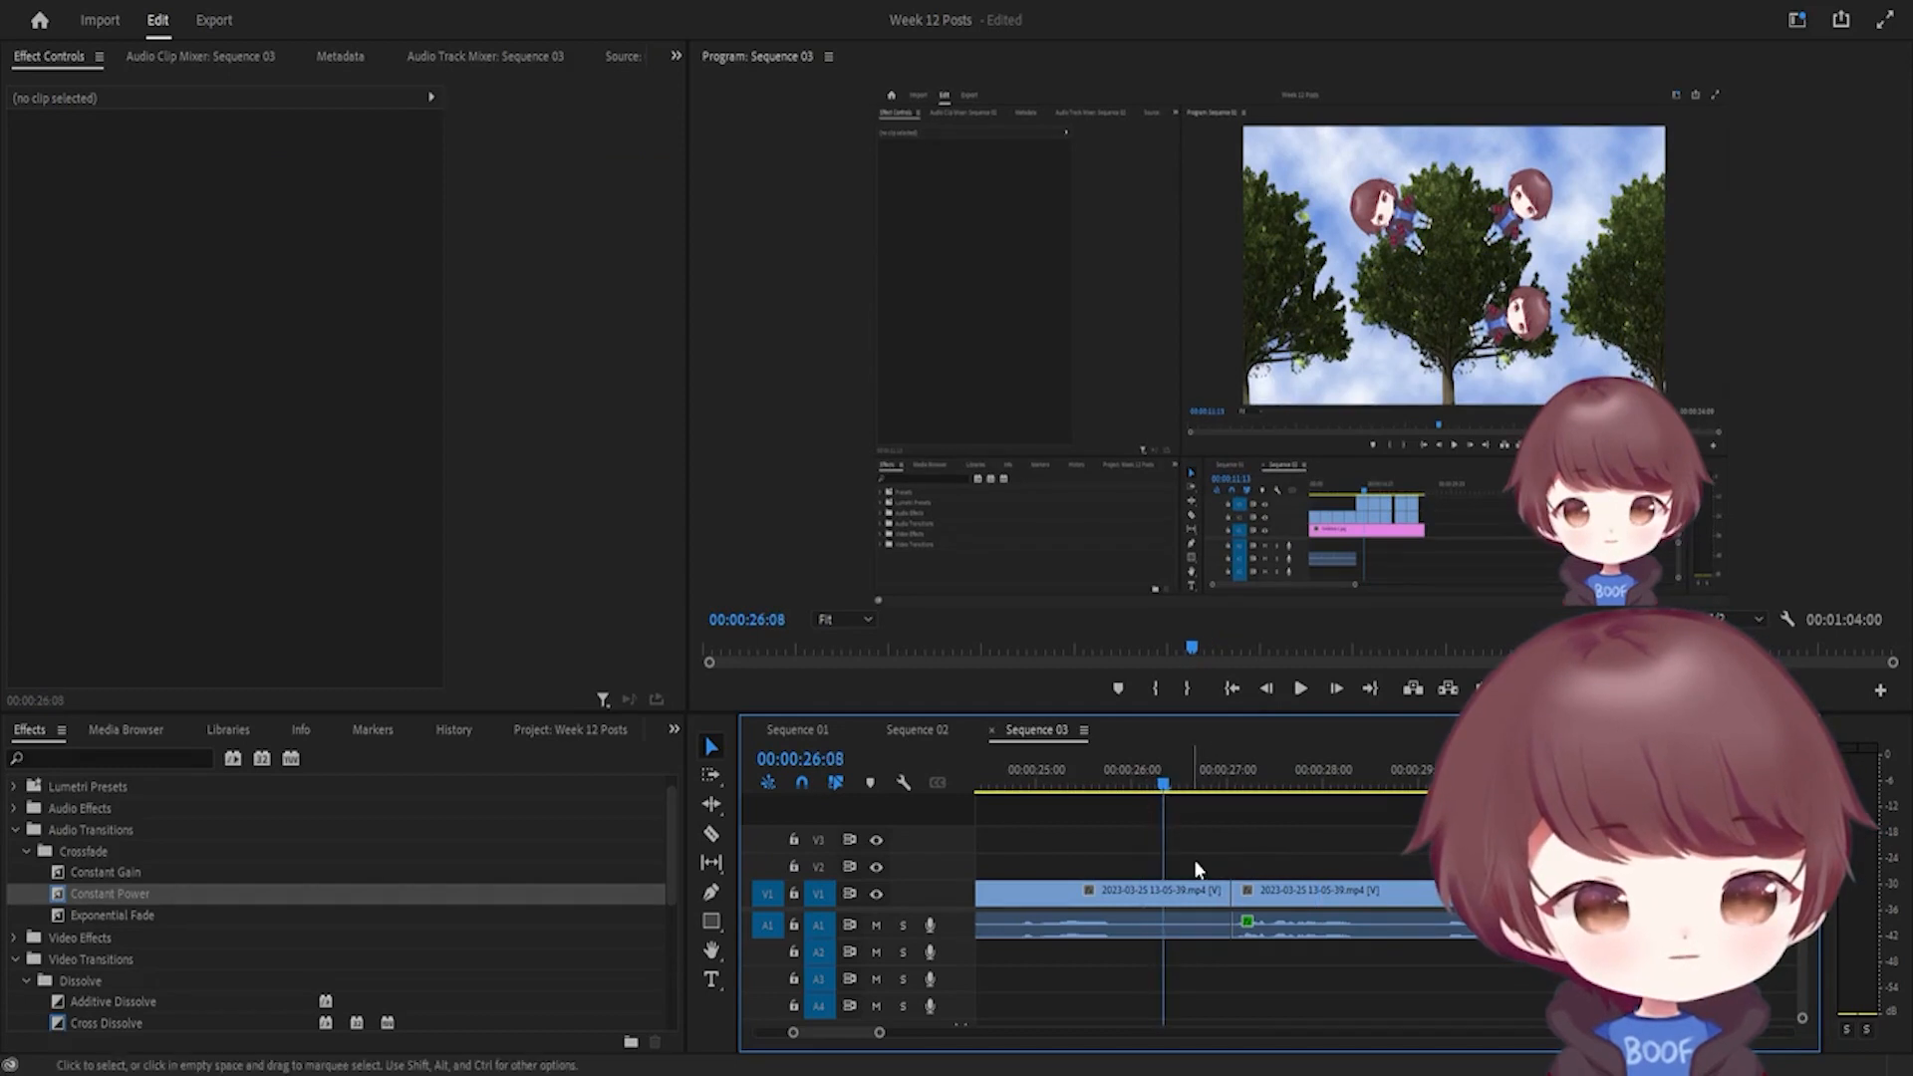
{"action": "left_click", "coordinate": [1181, 788]}
{"action": "left_click", "coordinate": [1193, 789]}
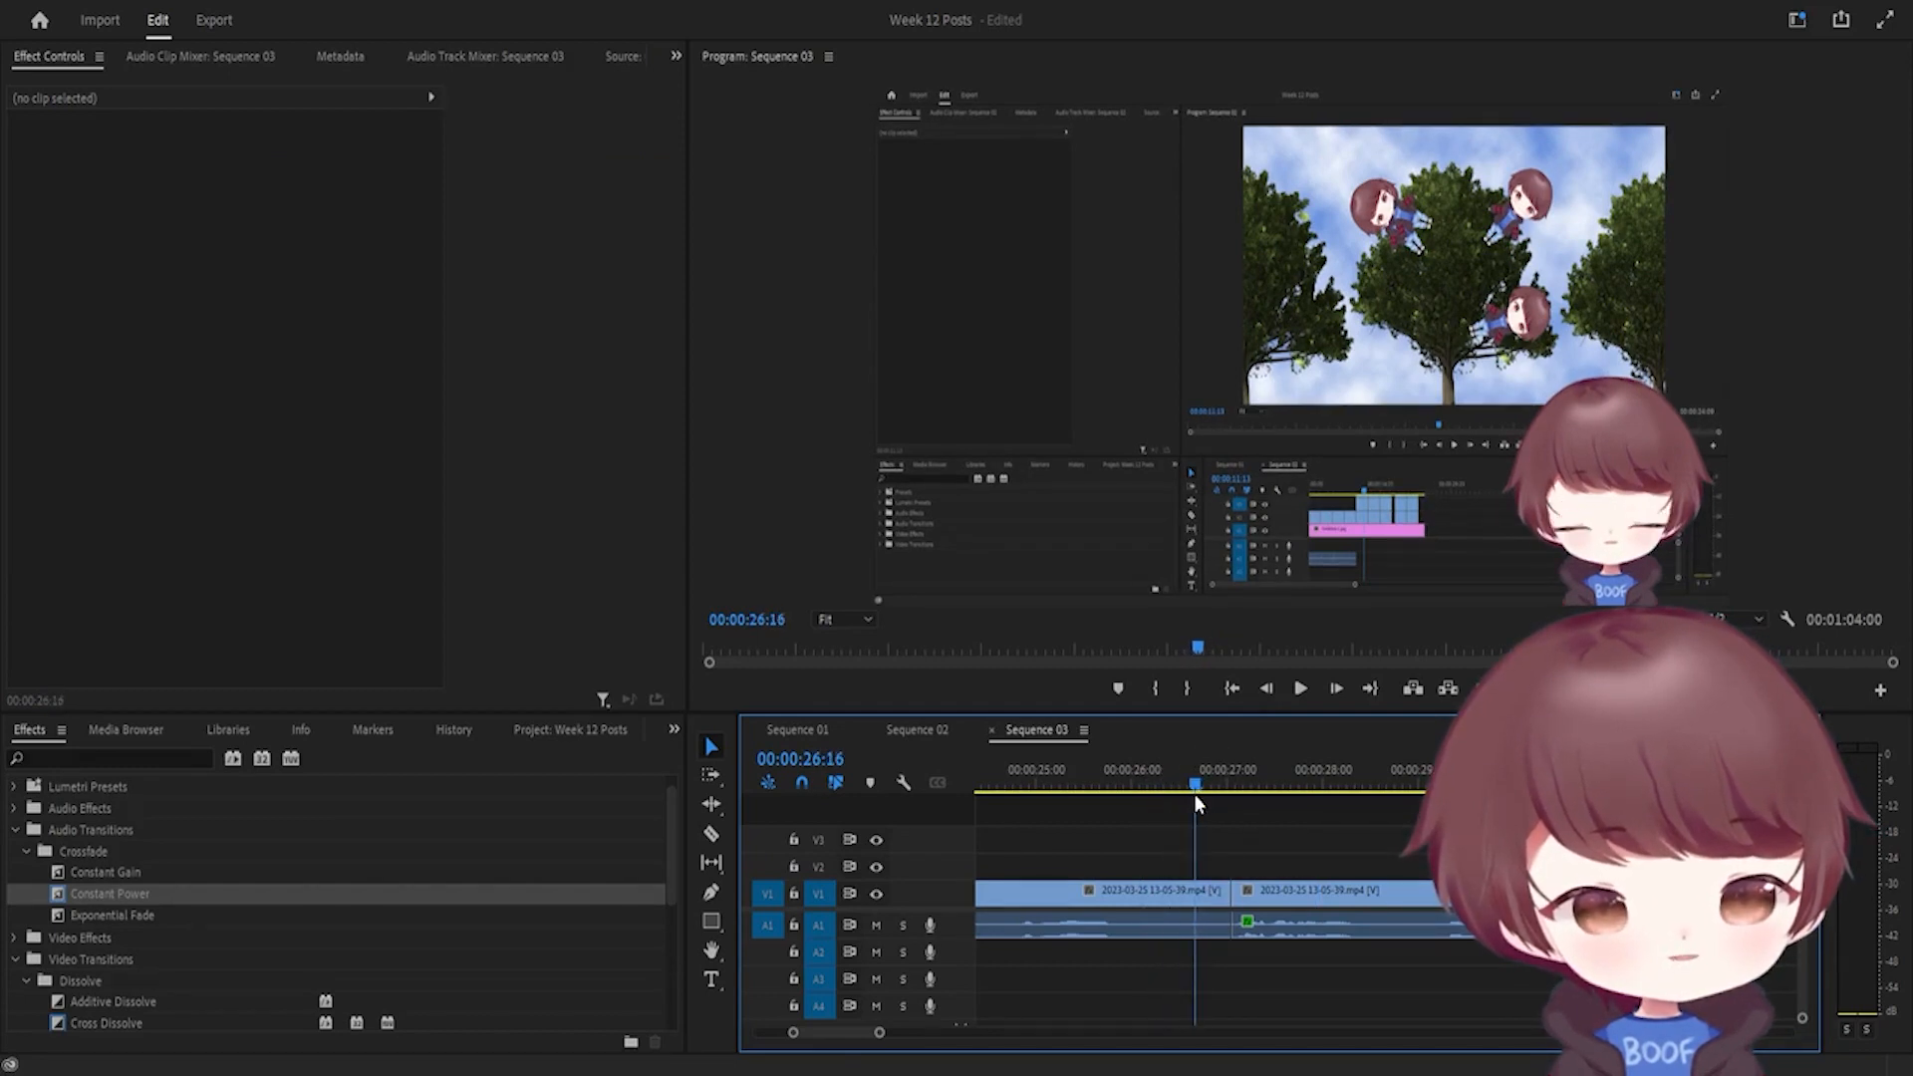
{"action": "mouse_move", "coordinate": [1217, 892]}
{"action": "left_mouse_down"}
{"action": "mouse_move", "coordinate": [1196, 894]}
{"action": "mouse_move", "coordinate": [1242, 894]}
{"action": "left_mouse_up"}
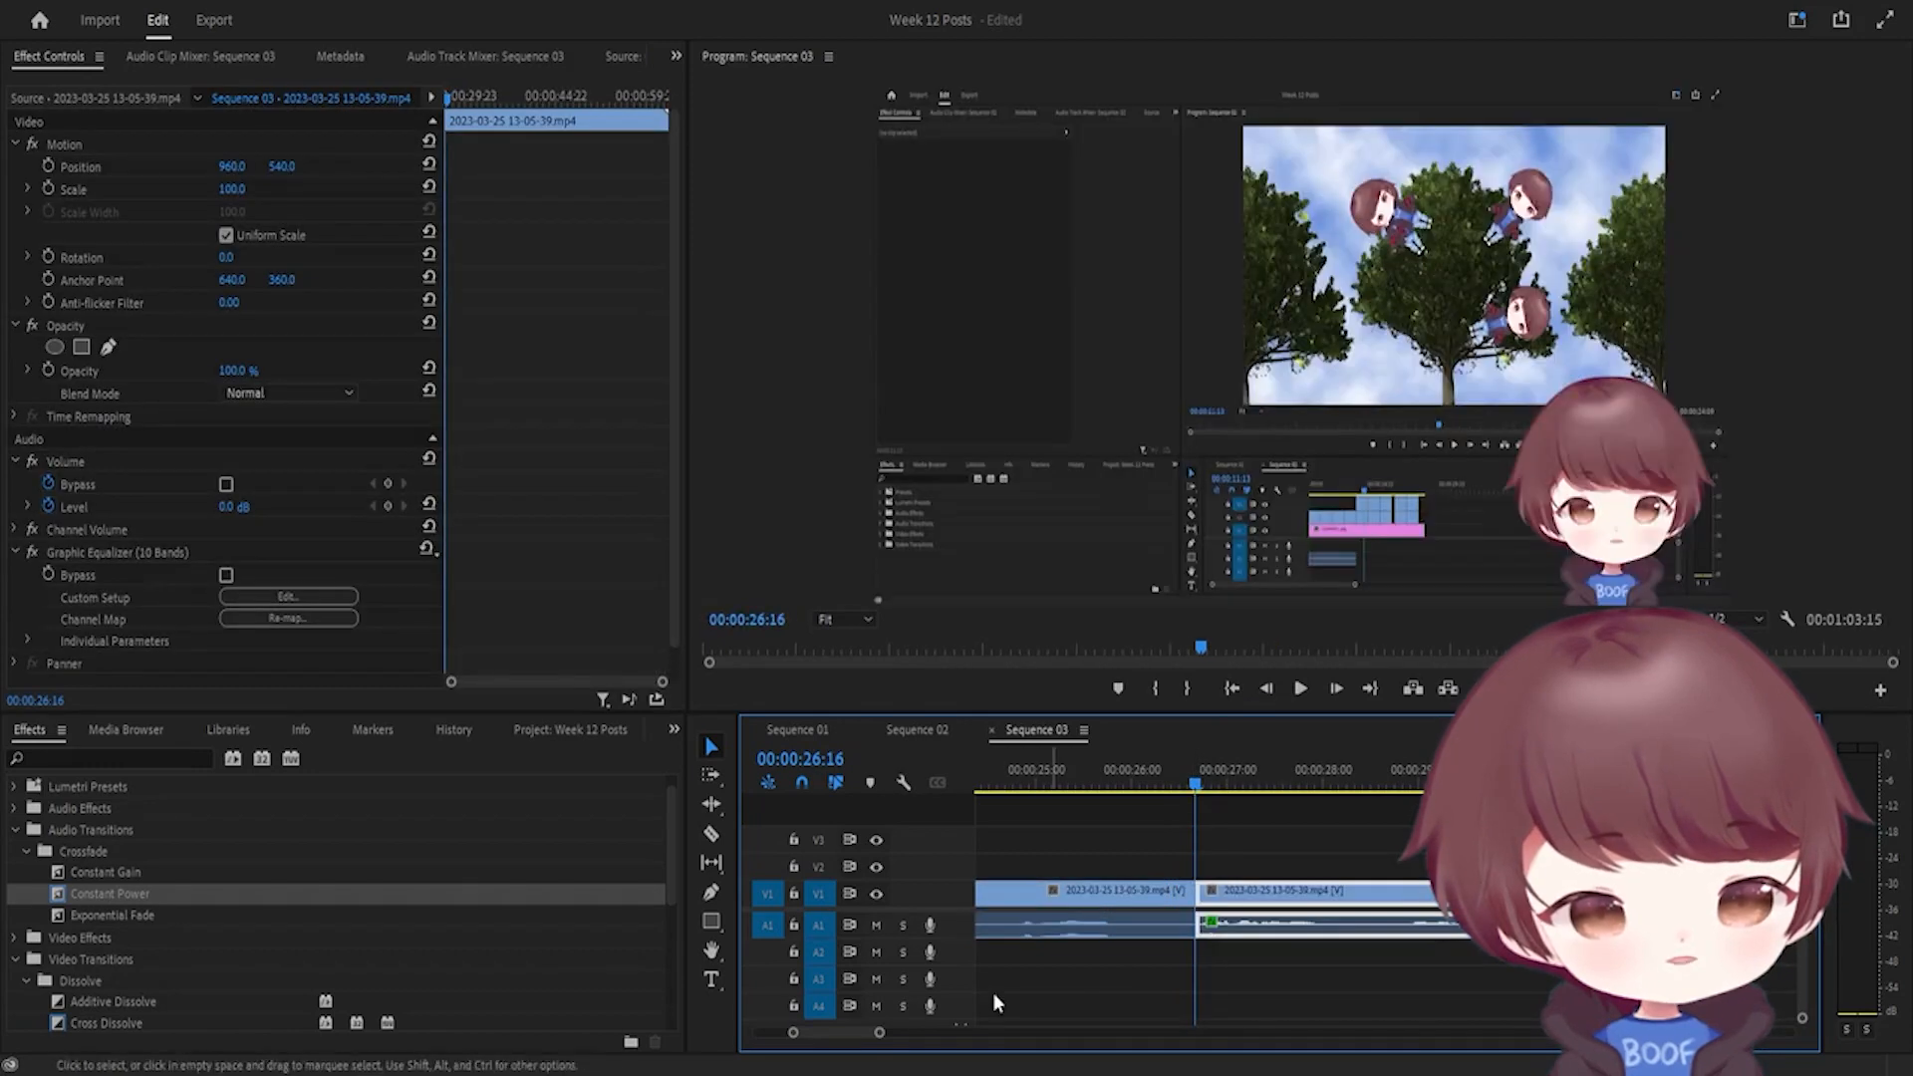
Step: Apply the Constant Power crossfade to the A1 join at 00:00:26:16 and play through it
{"action": "left_click_drag", "start_coordinate": [114, 913], "coordinate": [1207, 932]}
{"action": "left_click", "coordinate": [1180, 755]}
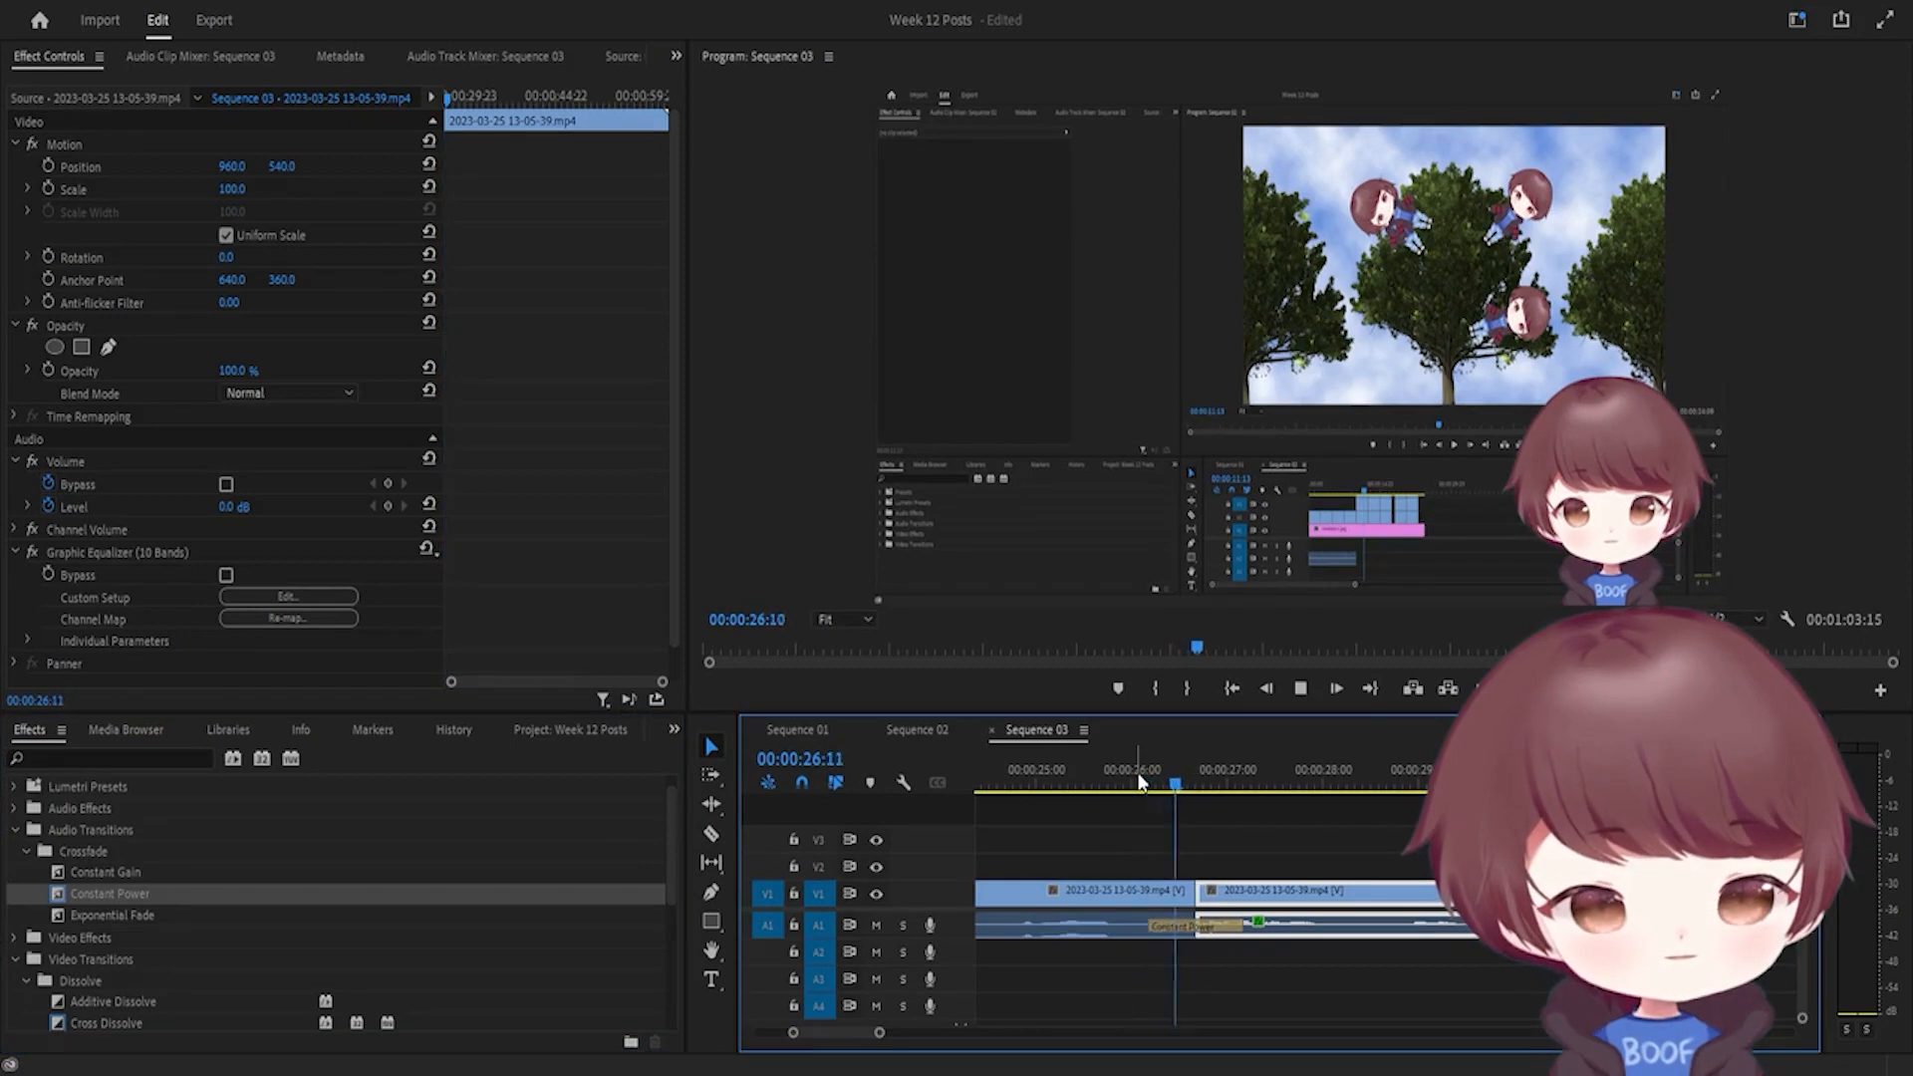
{"action": "key", "text": "space"}
{"action": "key", "text": "space"}
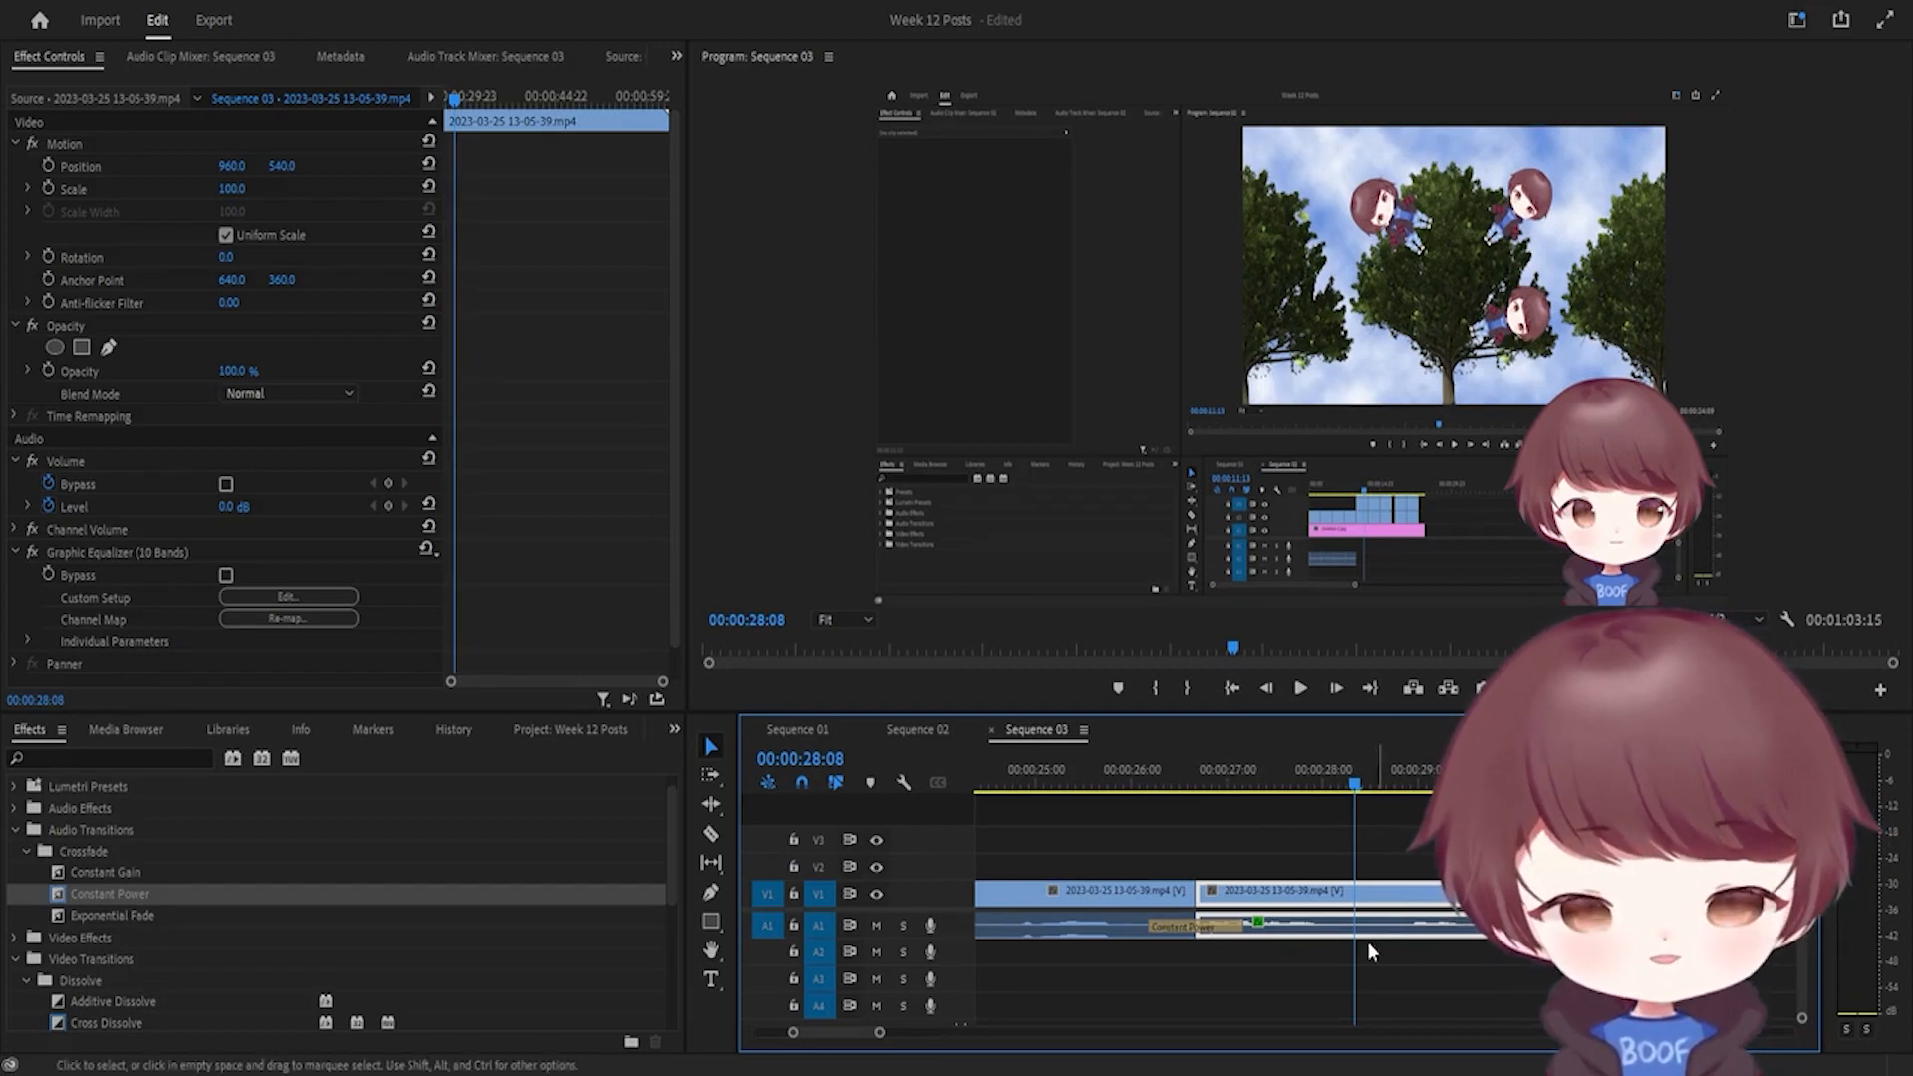
{"action": "left_click", "coordinate": [1146, 783]}
{"action": "left_click_drag", "start_coordinate": [1148, 810], "coordinate": [1205, 839]}
Step: Set the duration of the Constant Power crossfade on A1 to 12 frames and show its settings in Effect Controls
{"action": "left_click", "coordinate": [1239, 920]}
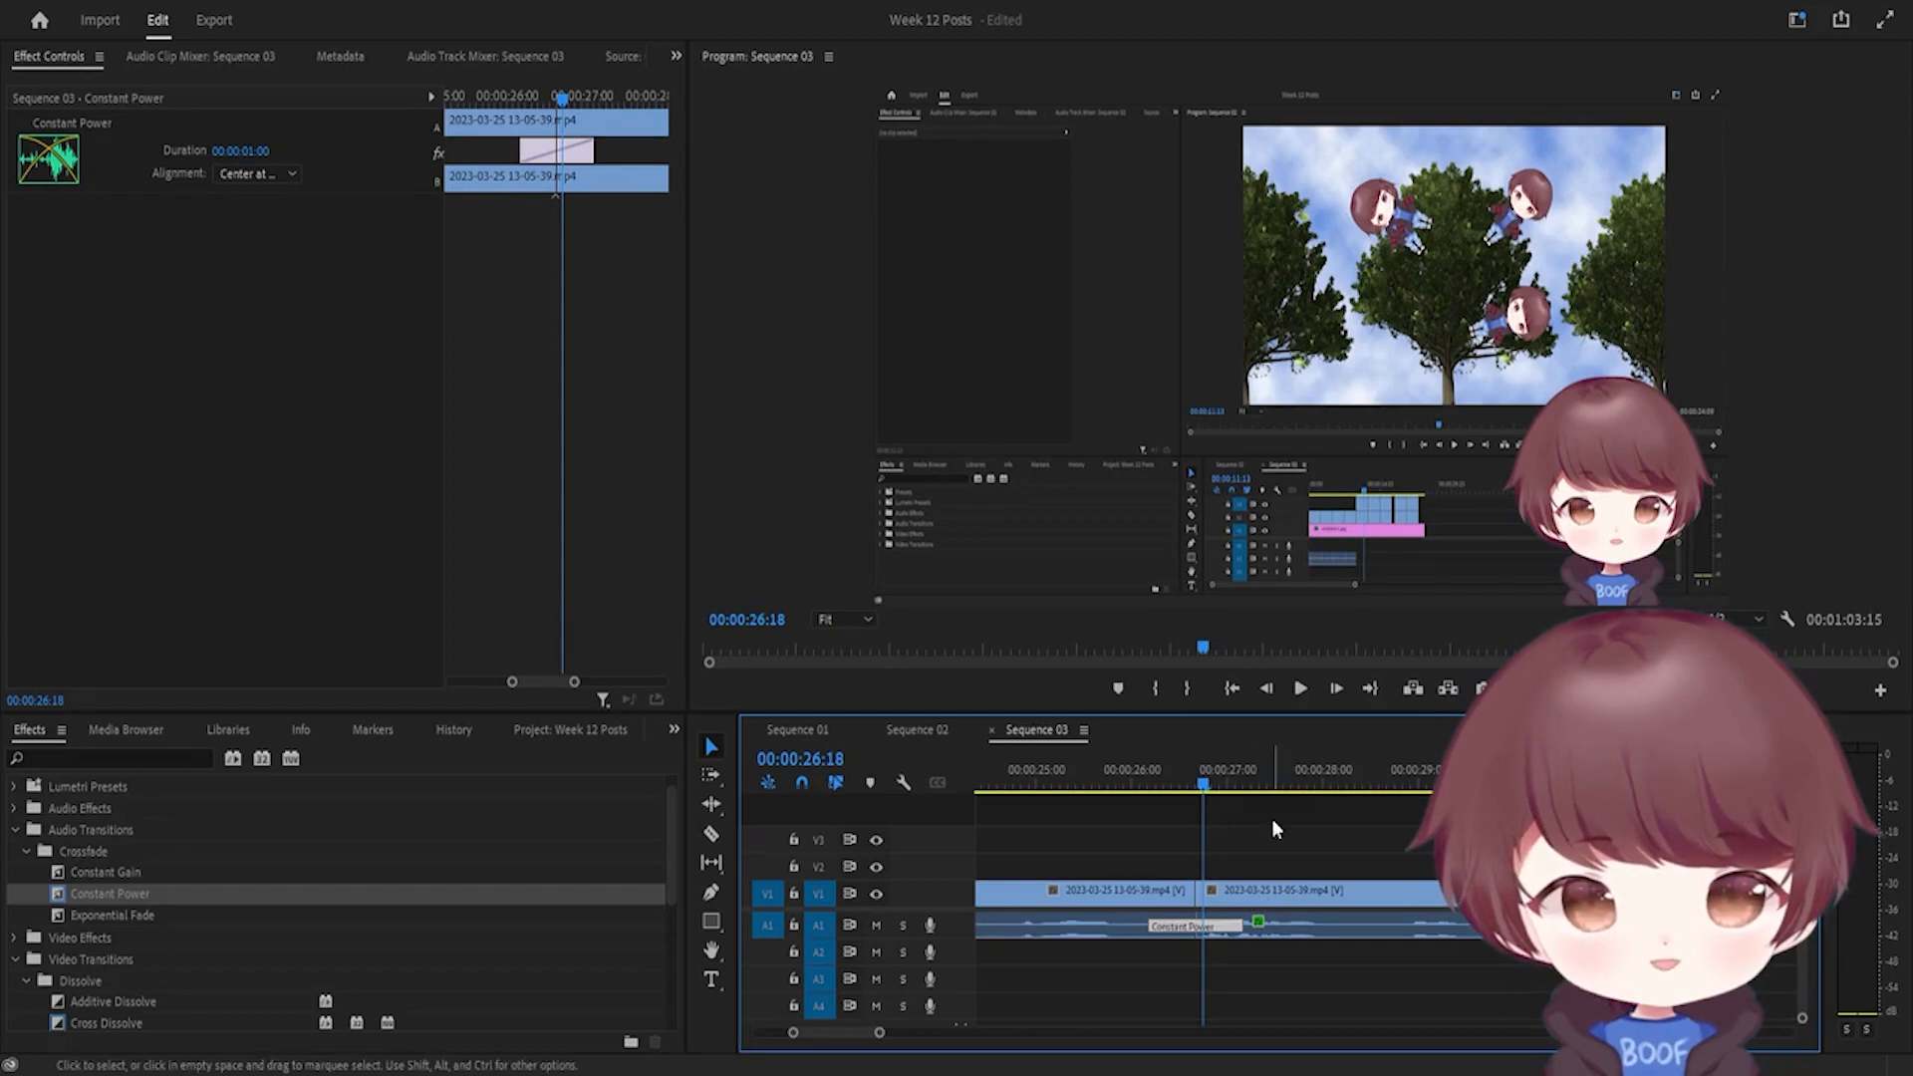
{"action": "left_click", "coordinate": [1106, 803]}
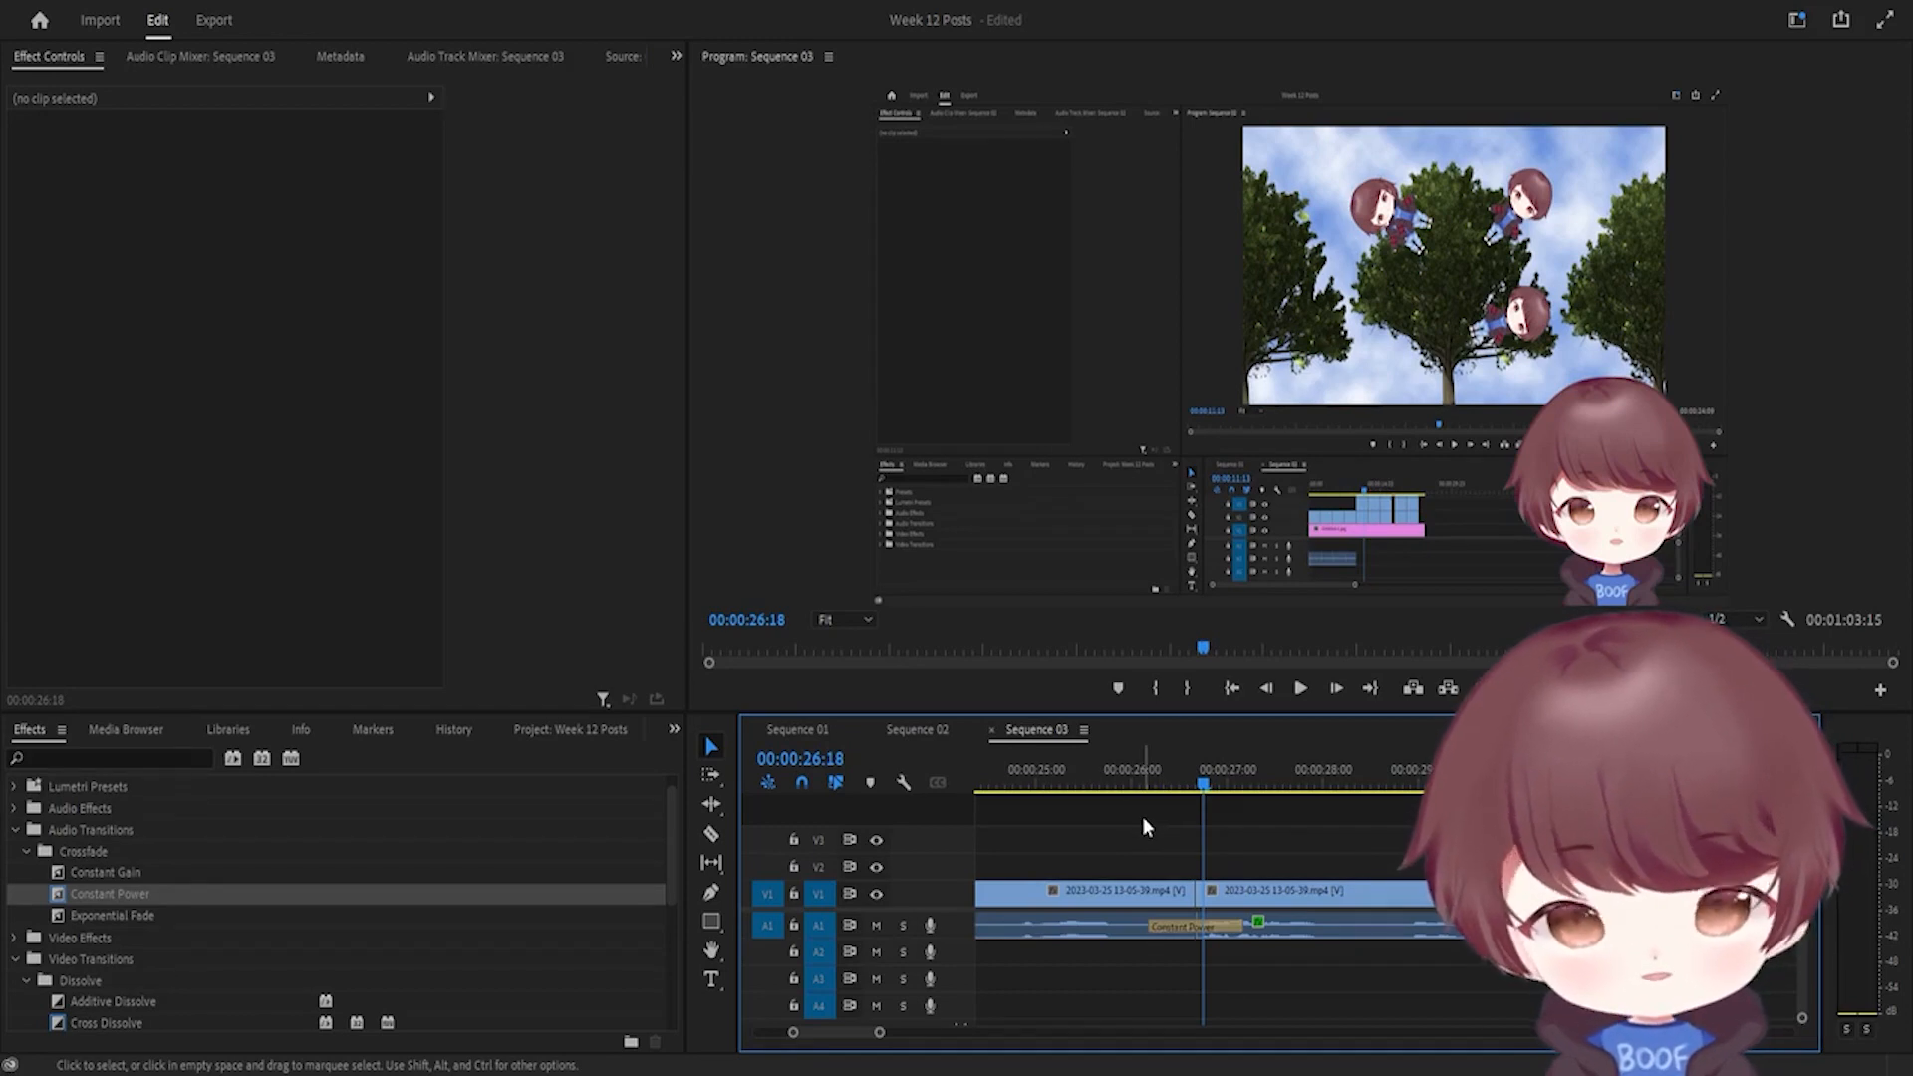
{"action": "left_click", "coordinate": [1178, 925]}
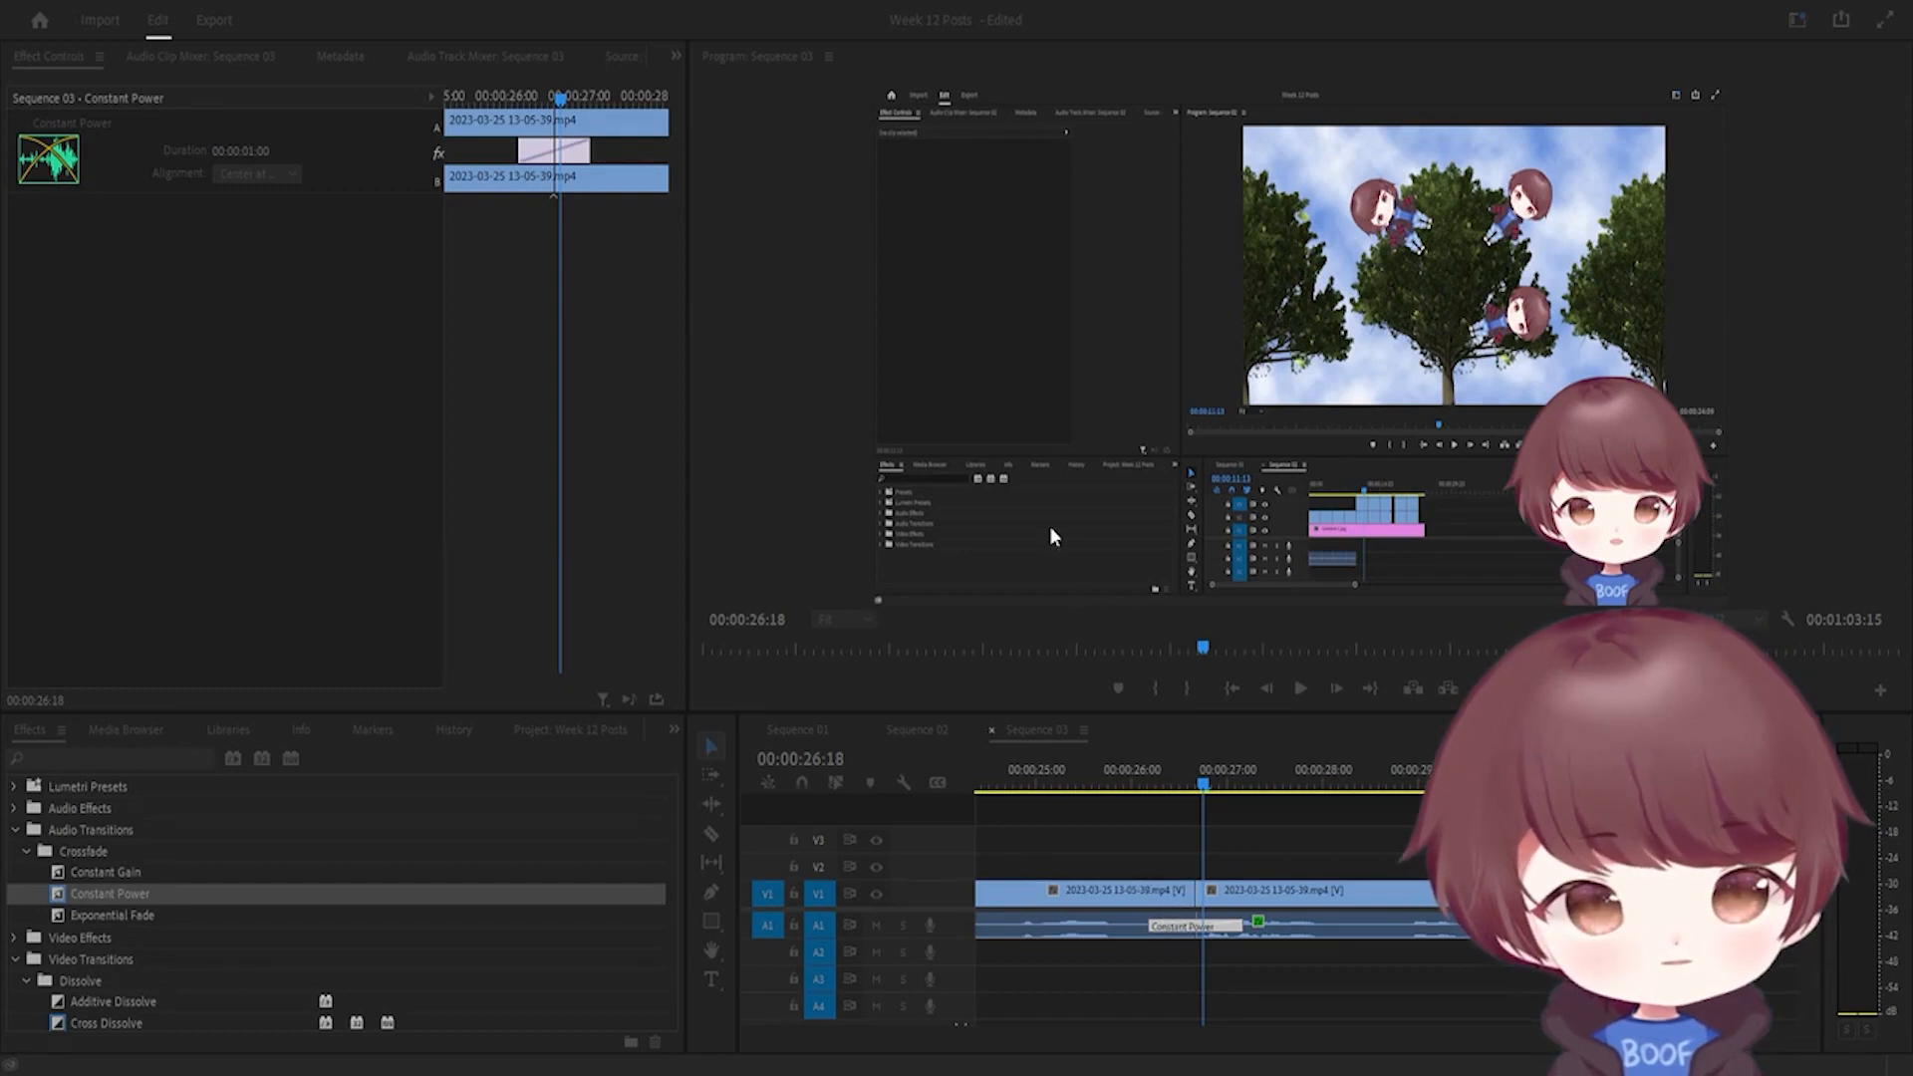
{"action": "double_click", "coordinate": [1171, 927]}
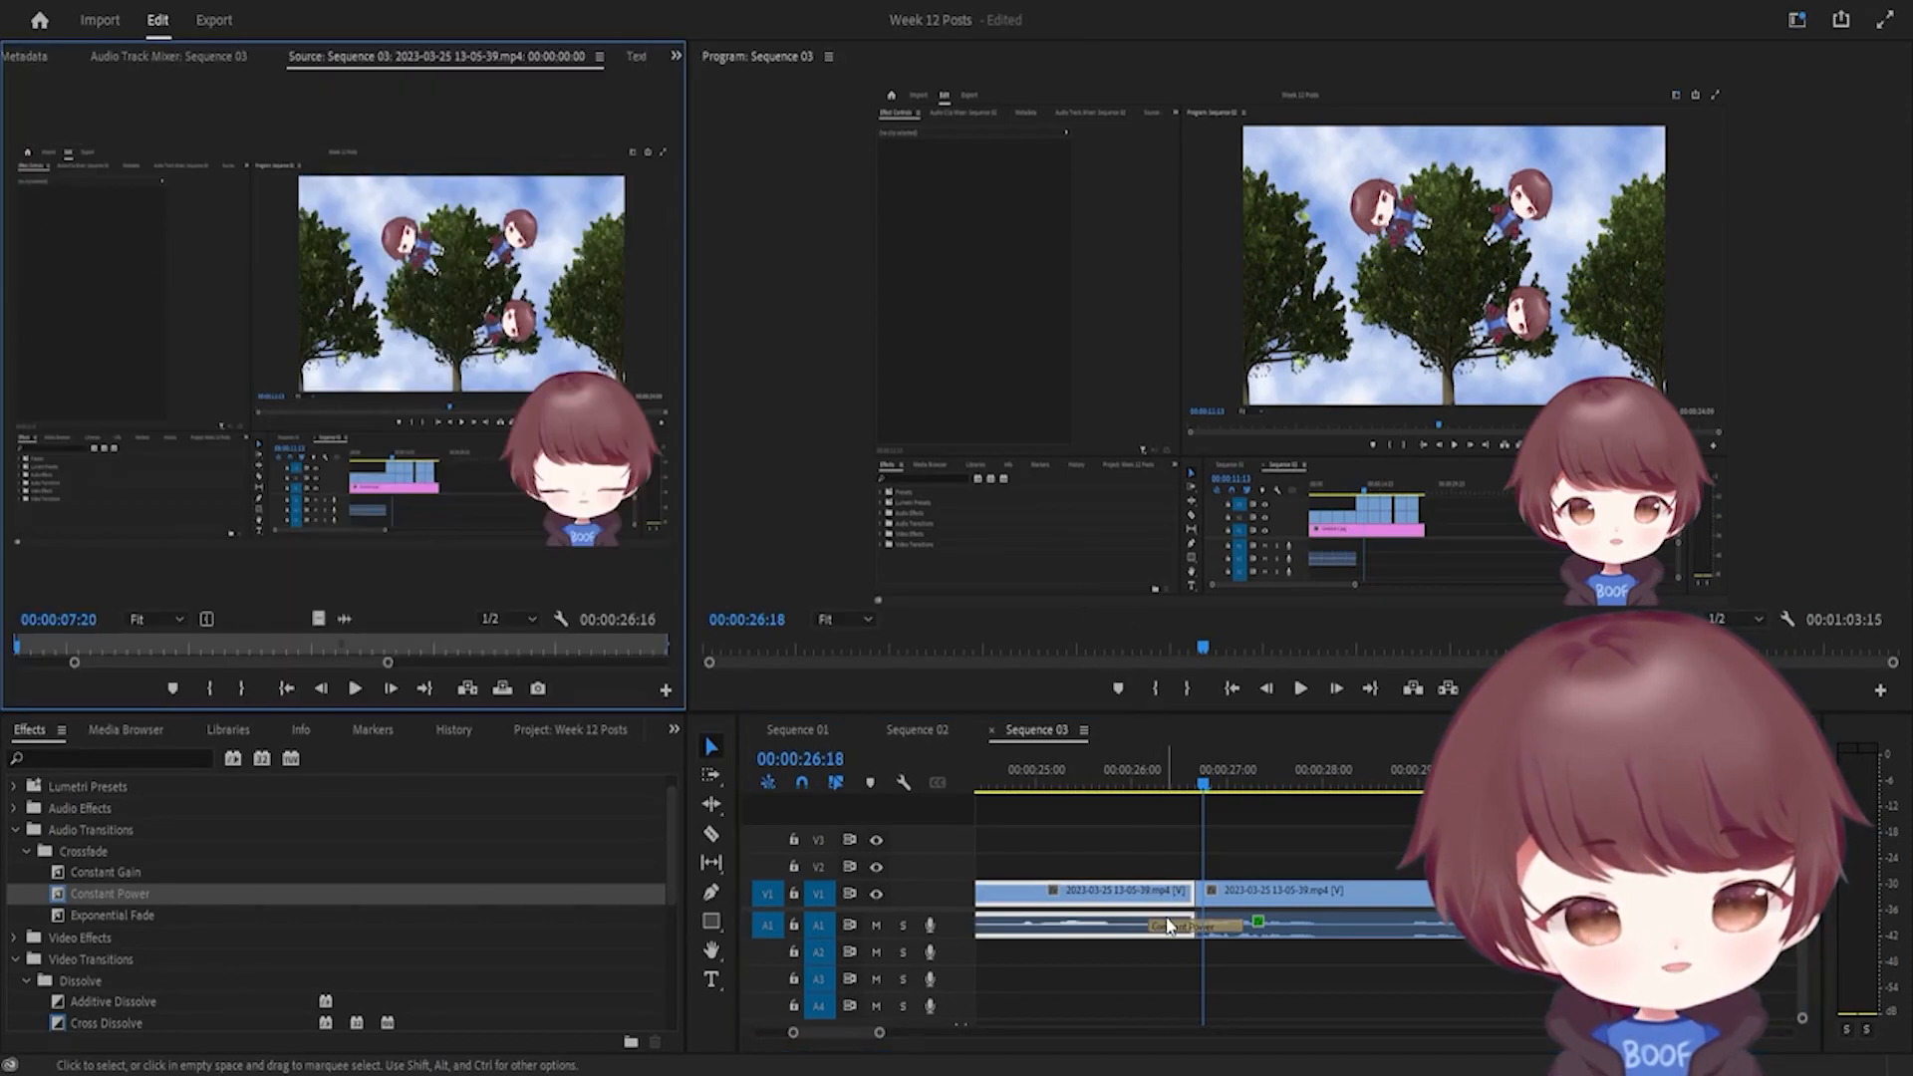
{"action": "double_click", "coordinate": [1169, 925]}
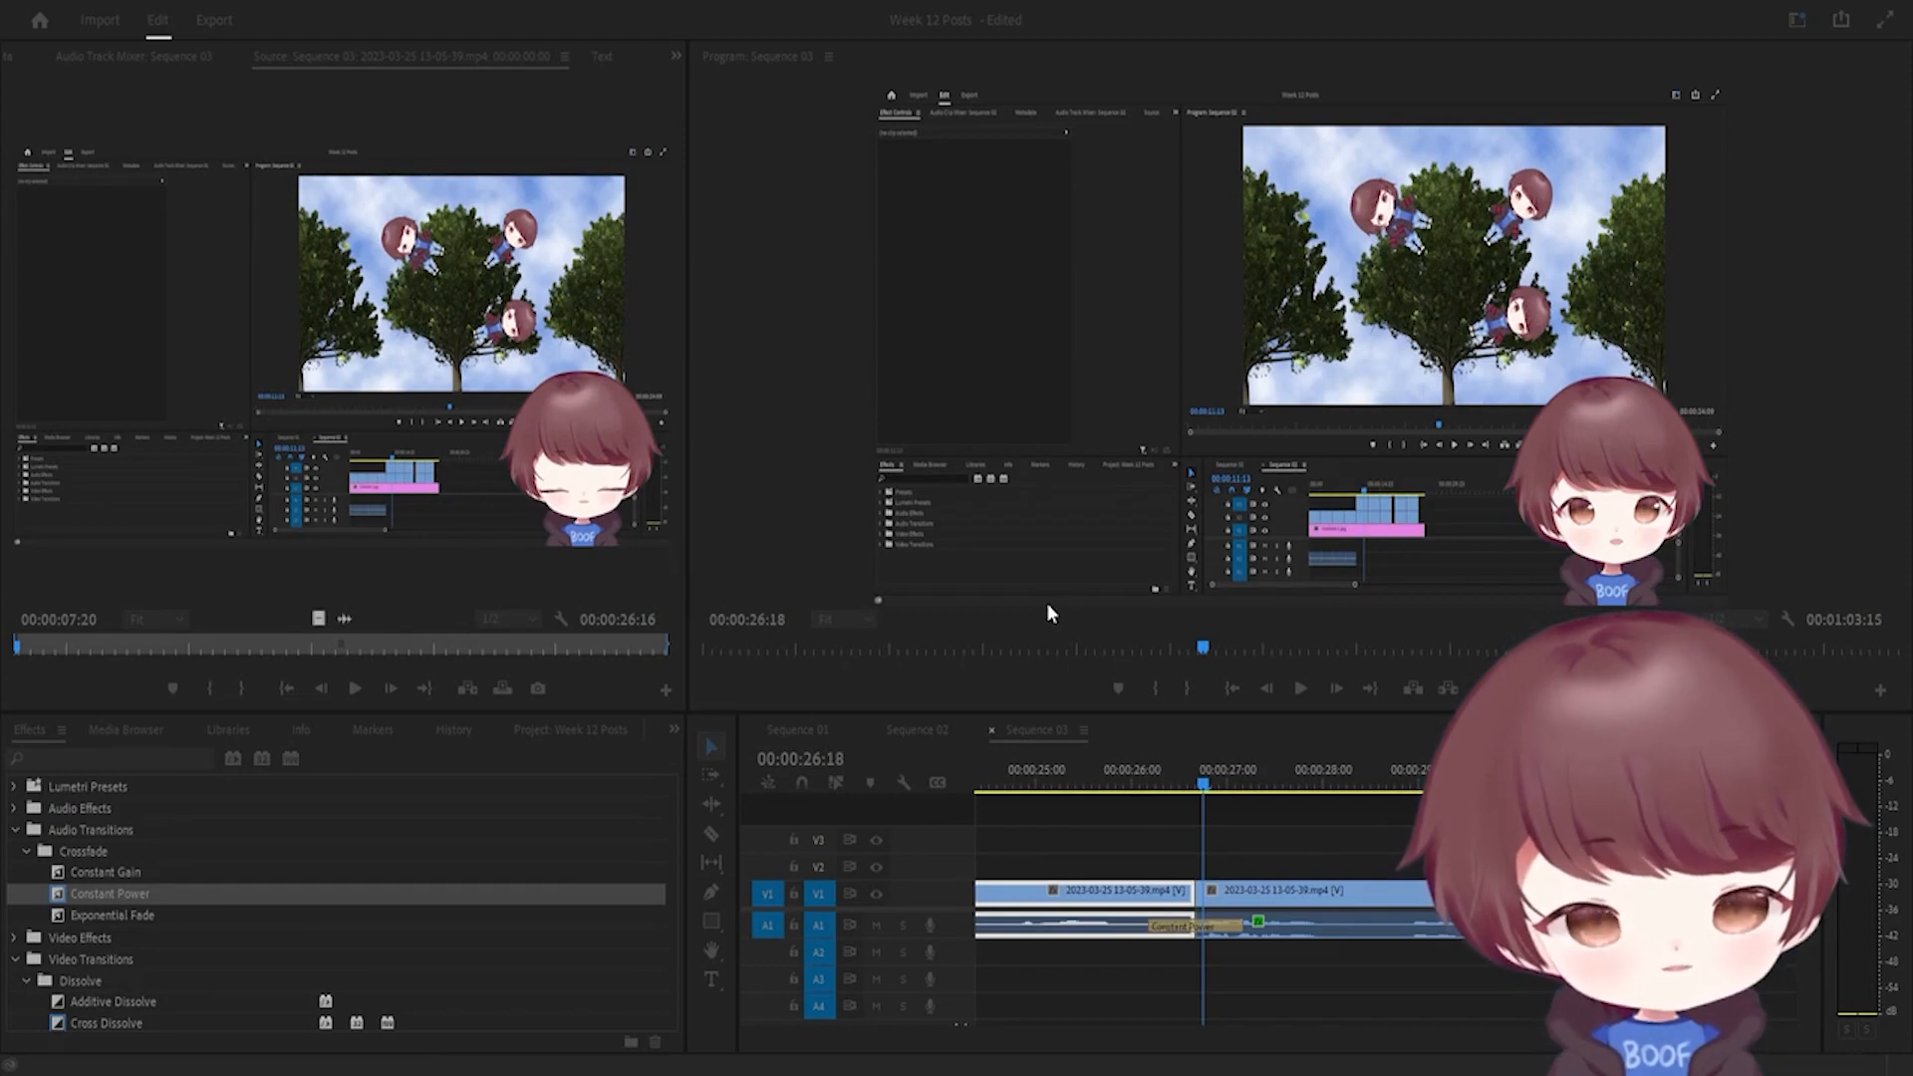
{"action": "key", "text": "Return"}
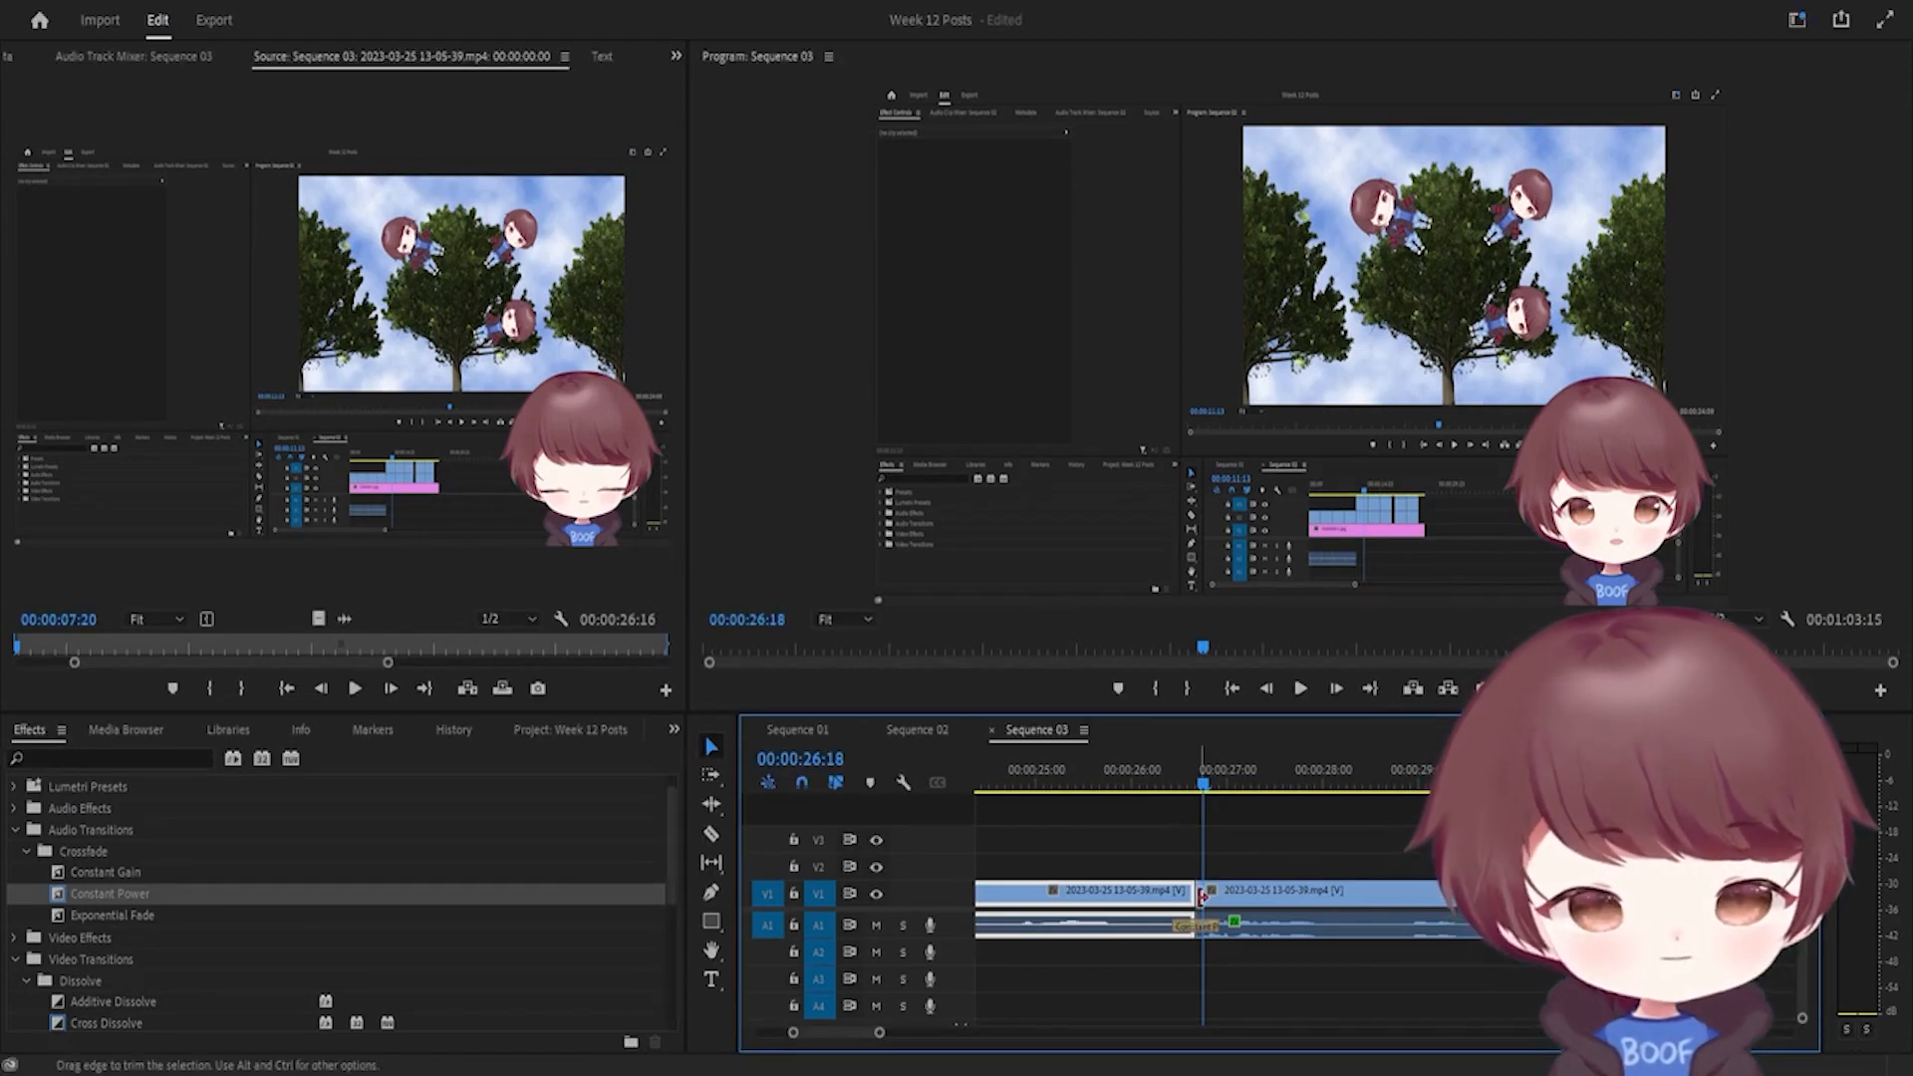
{"action": "left_click", "coordinate": [1170, 853]}
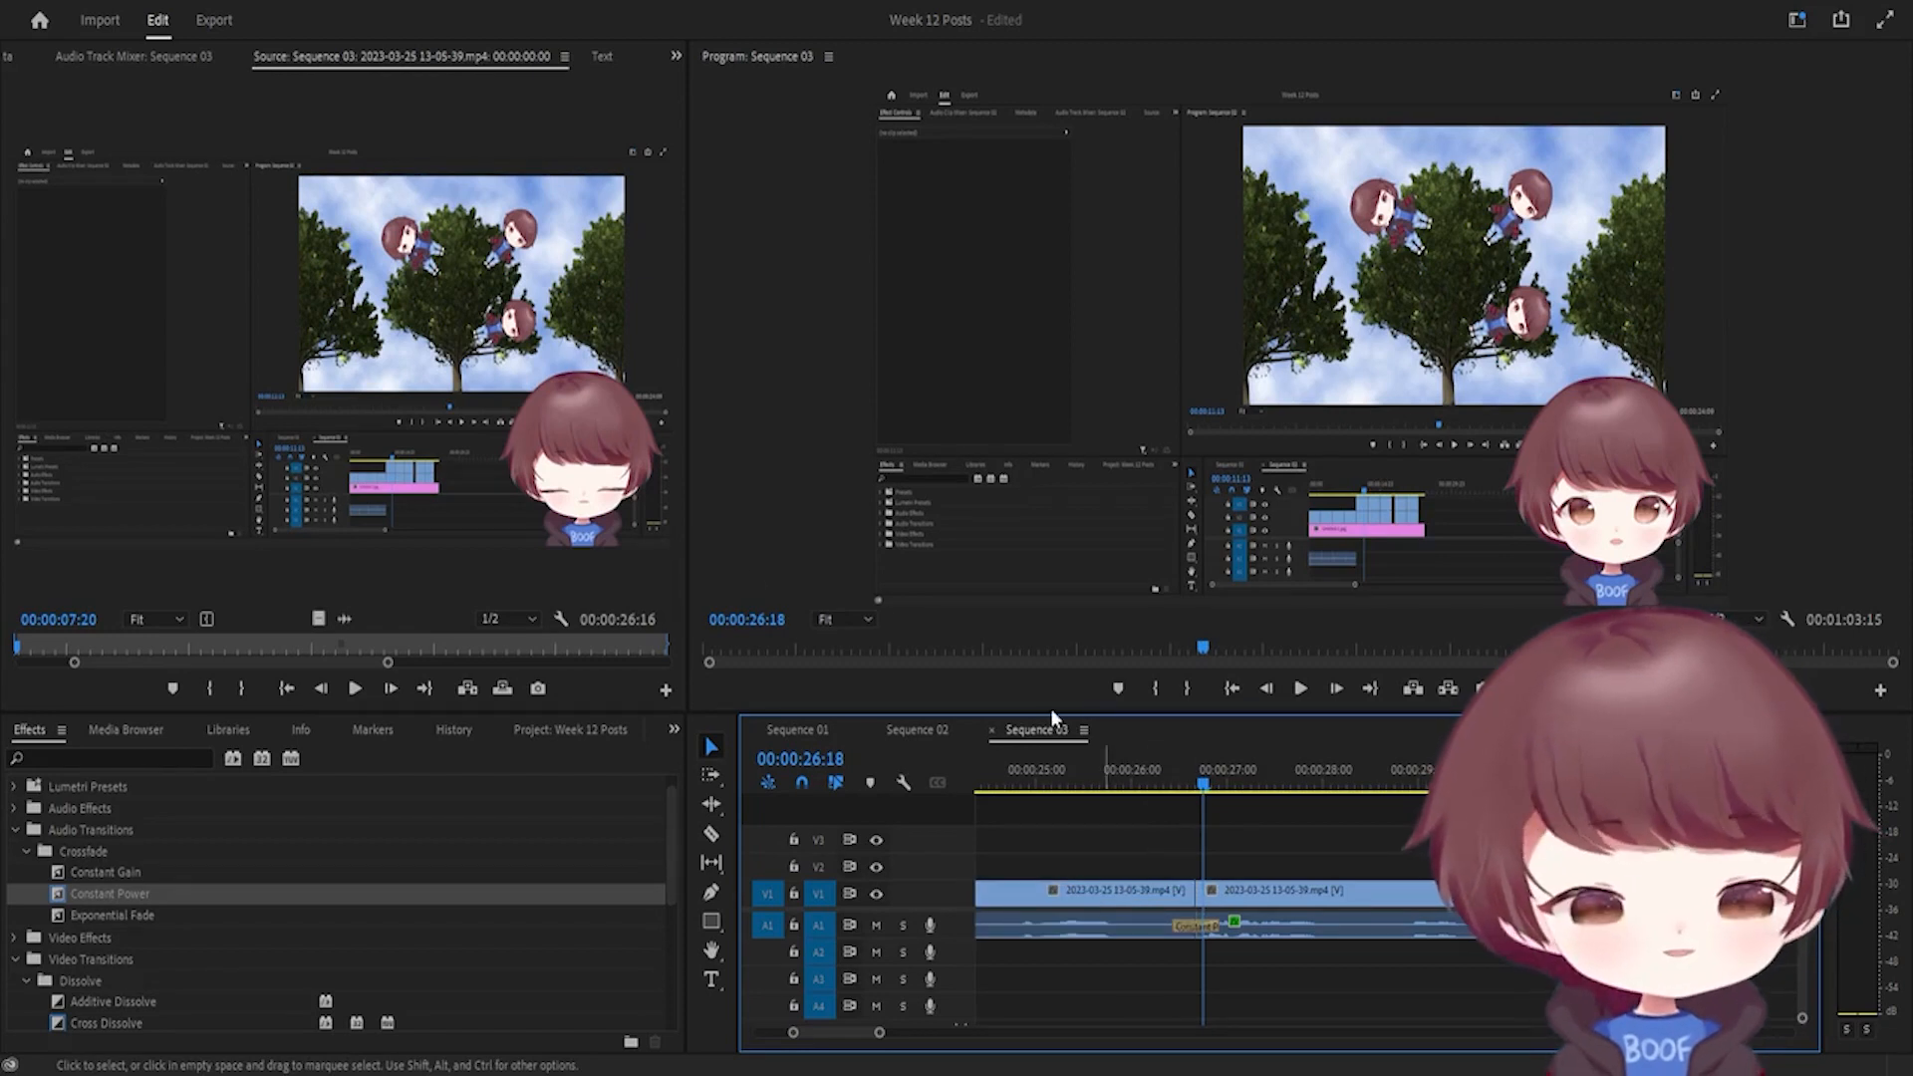
{"action": "scroll", "coordinate": [158, 56], "scroll_direction": "up", "scroll_amount": 4}
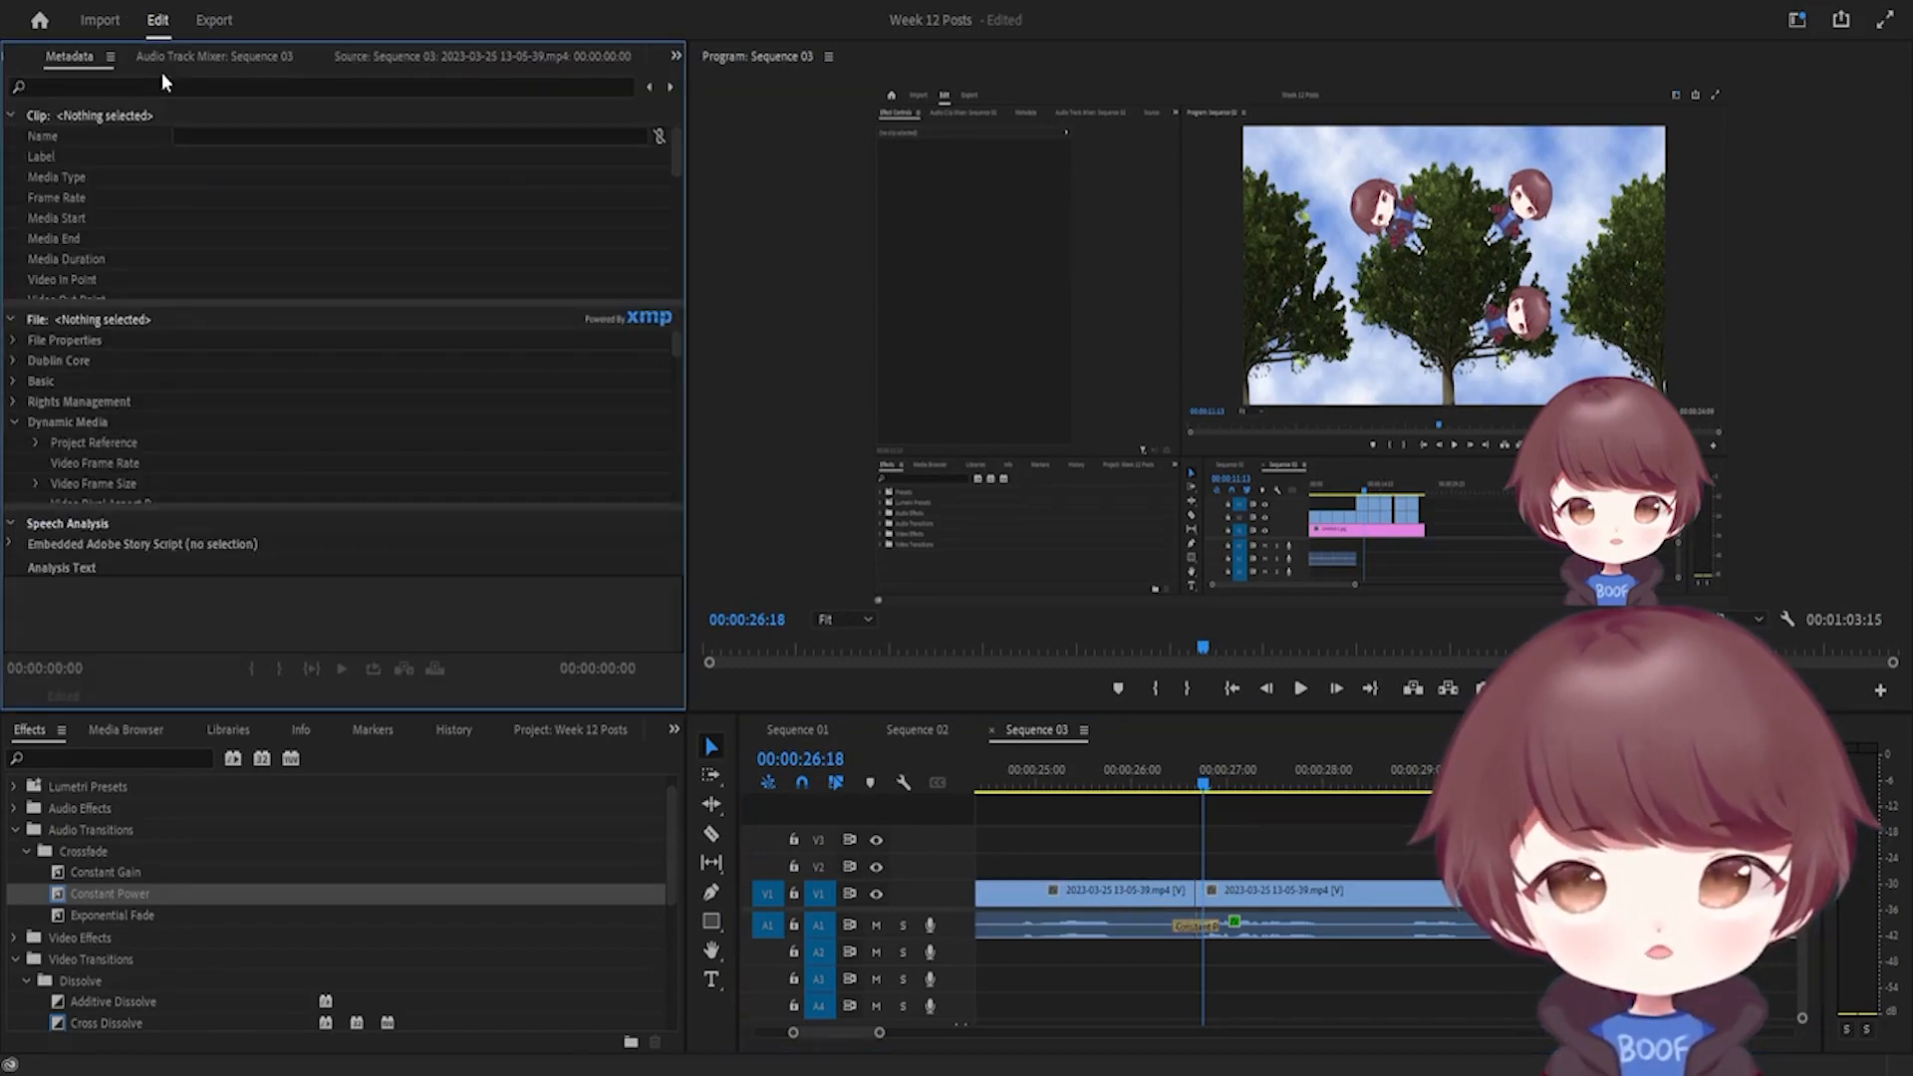
{"action": "left_click", "coordinate": [1199, 925]}
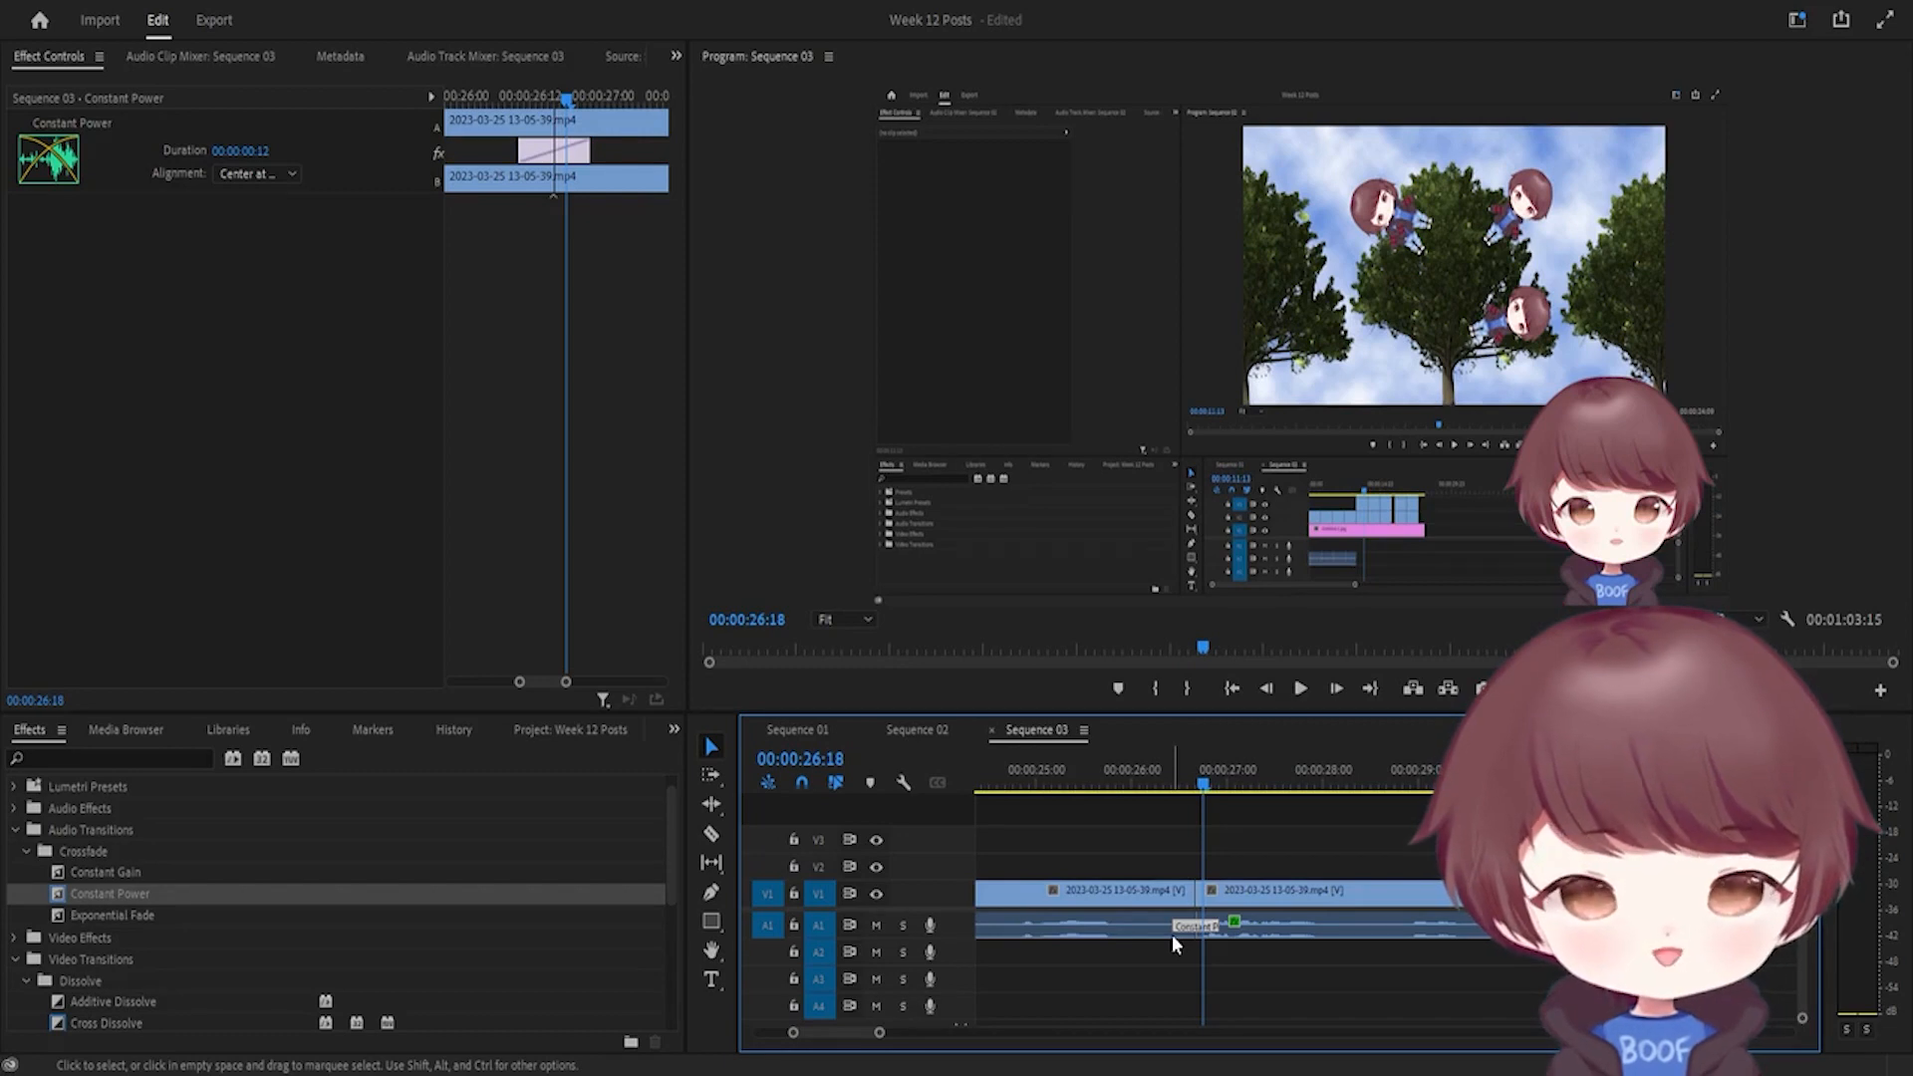
Step: Scrub and play through the join to review the shortened Constant Power crossfade, parking the playhead at 00:00:26:12
{"action": "left_click", "coordinate": [1193, 772]}
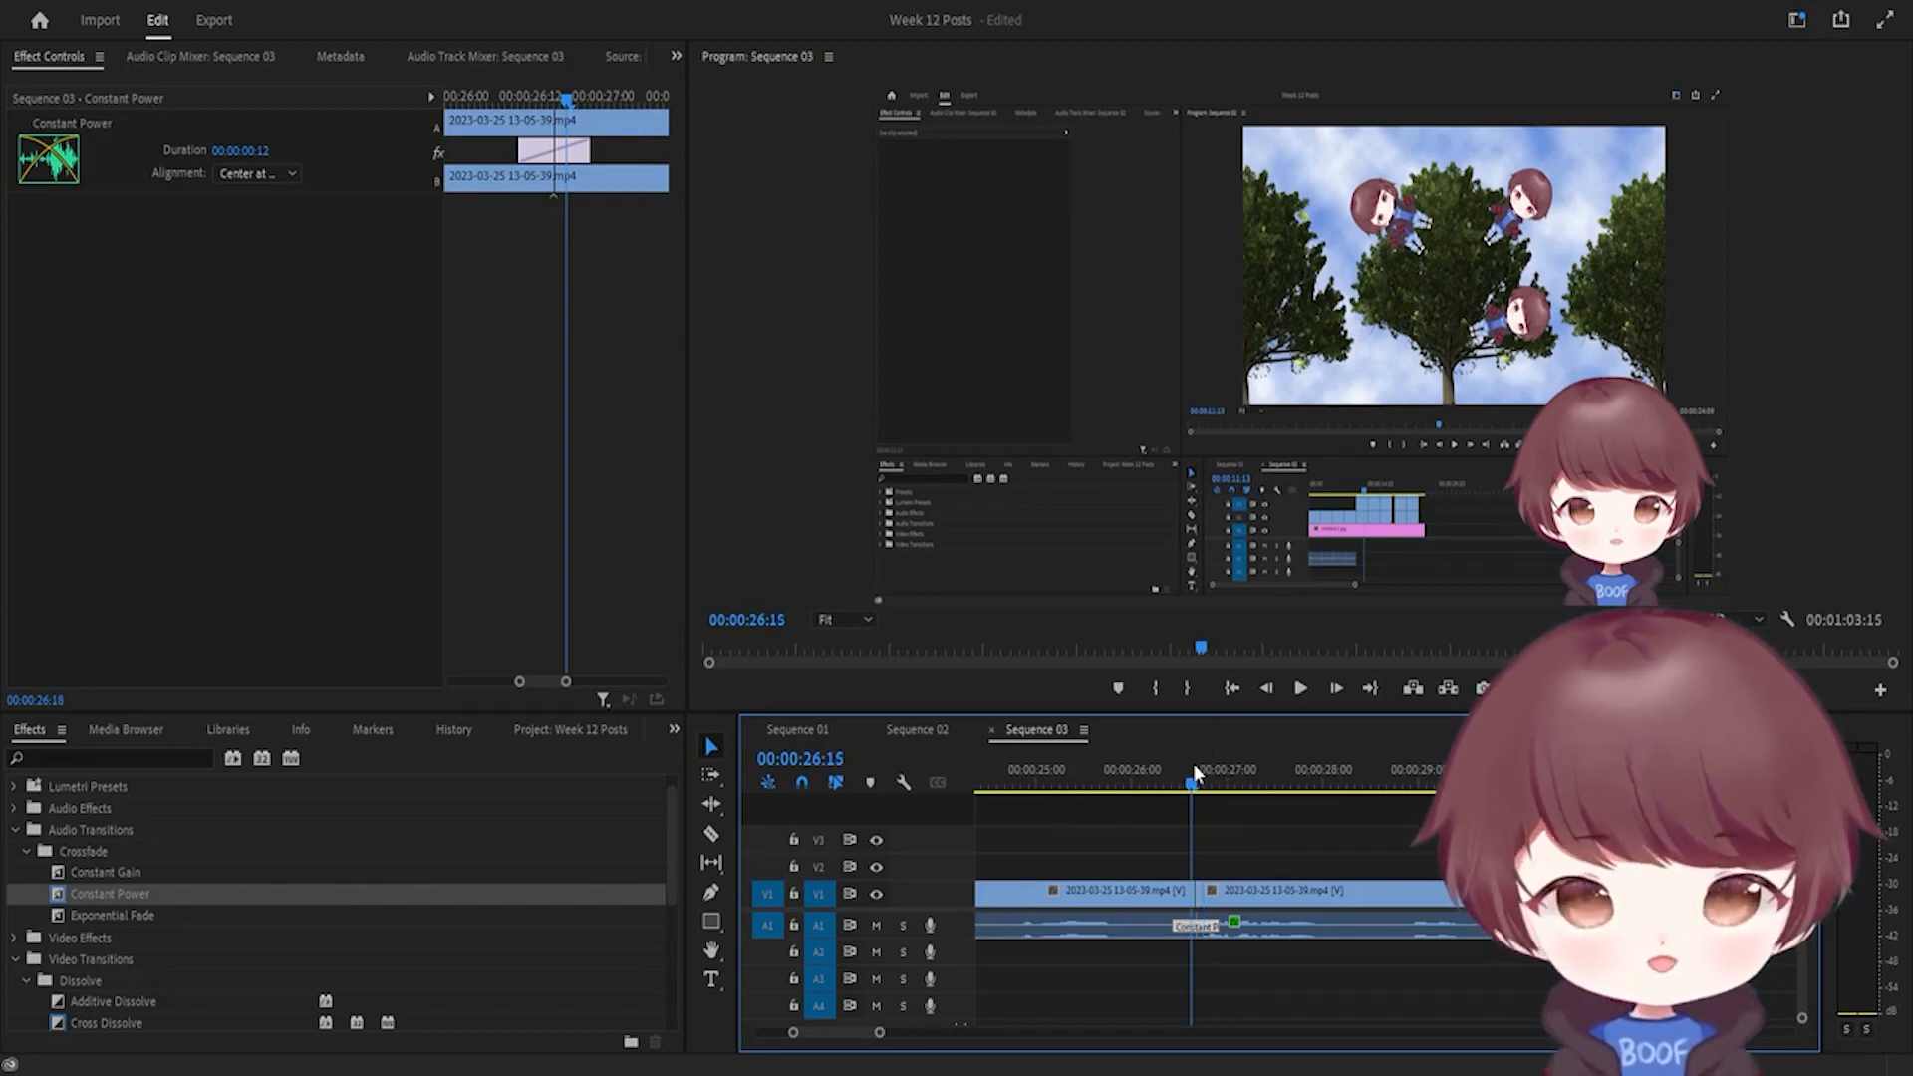
{"action": "left_click_drag", "start_coordinate": [1192, 772], "coordinate": [1177, 773]}
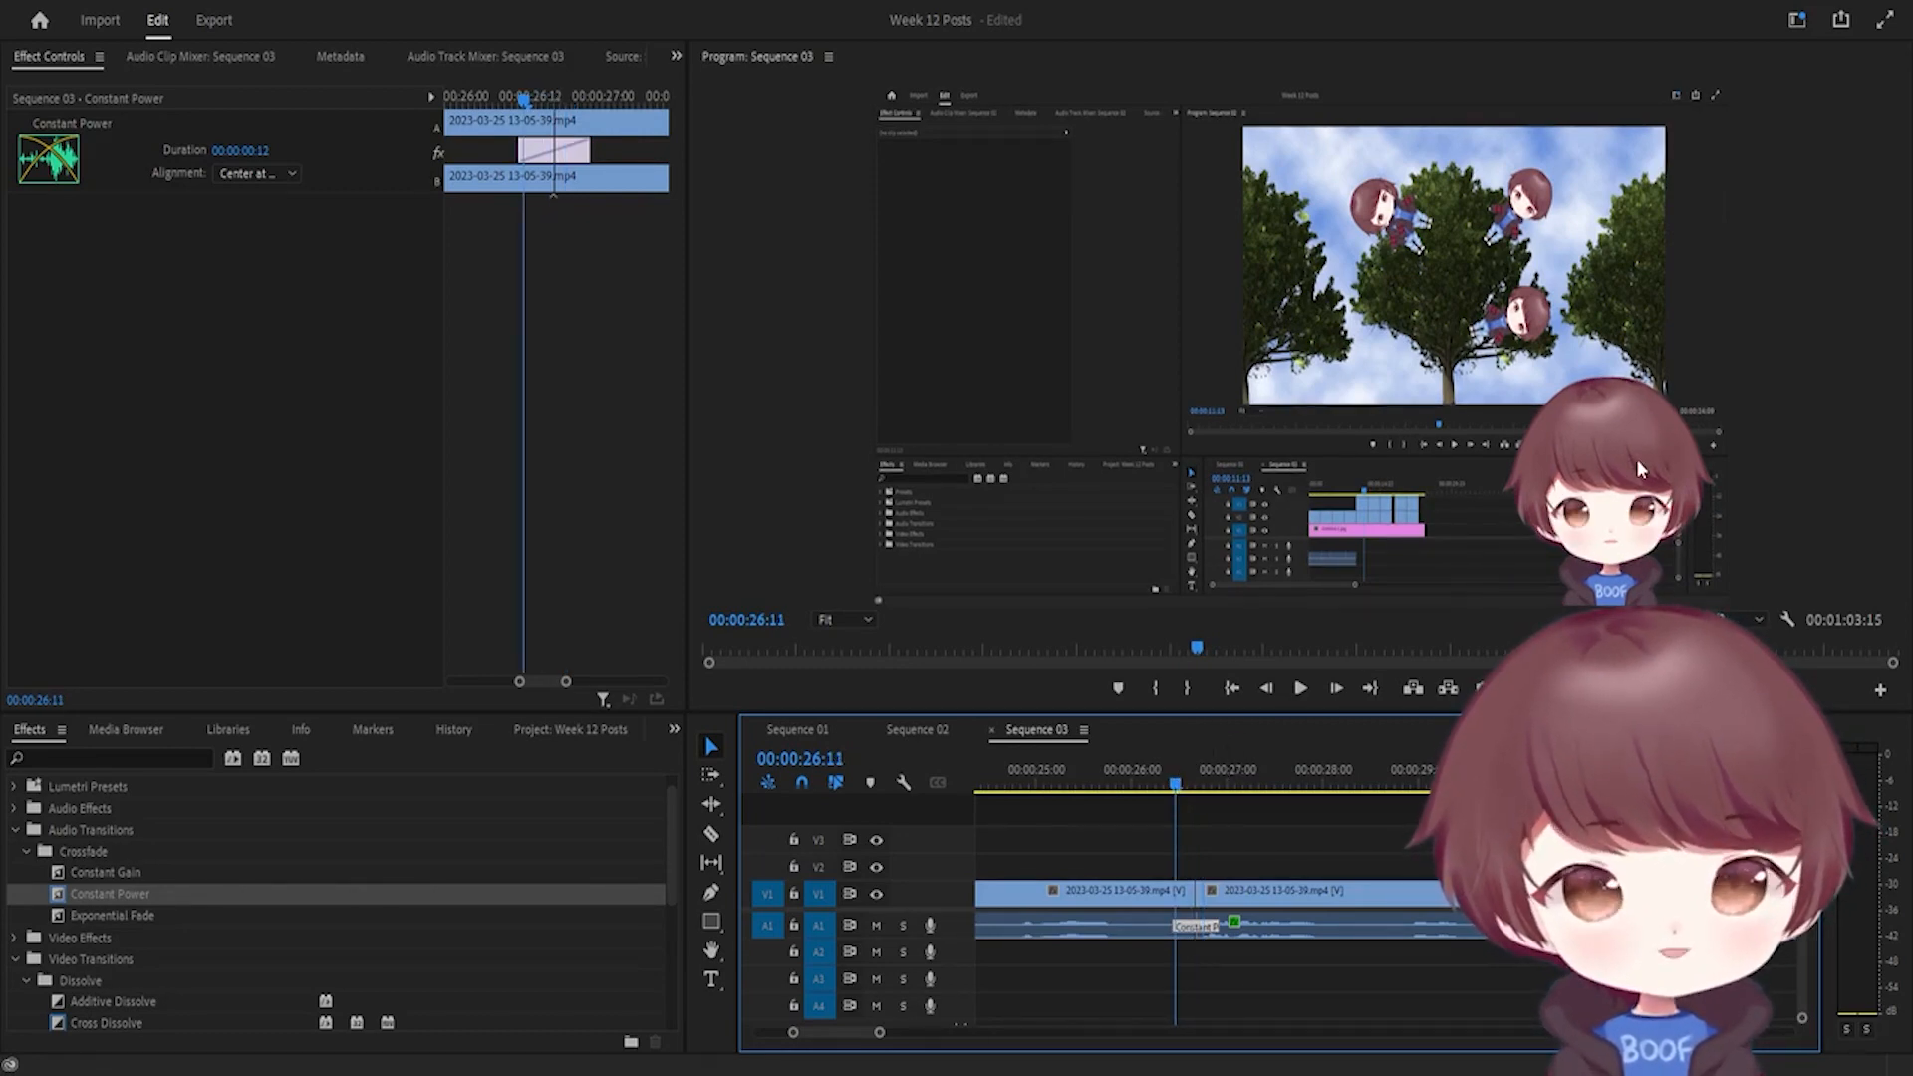
{"action": "key", "text": "space"}
{"action": "left_click_drag", "start_coordinate": [1285, 782], "coordinate": [1150, 797]}
{"action": "key", "text": "space"}
{"action": "left_click", "coordinate": [1144, 785]}
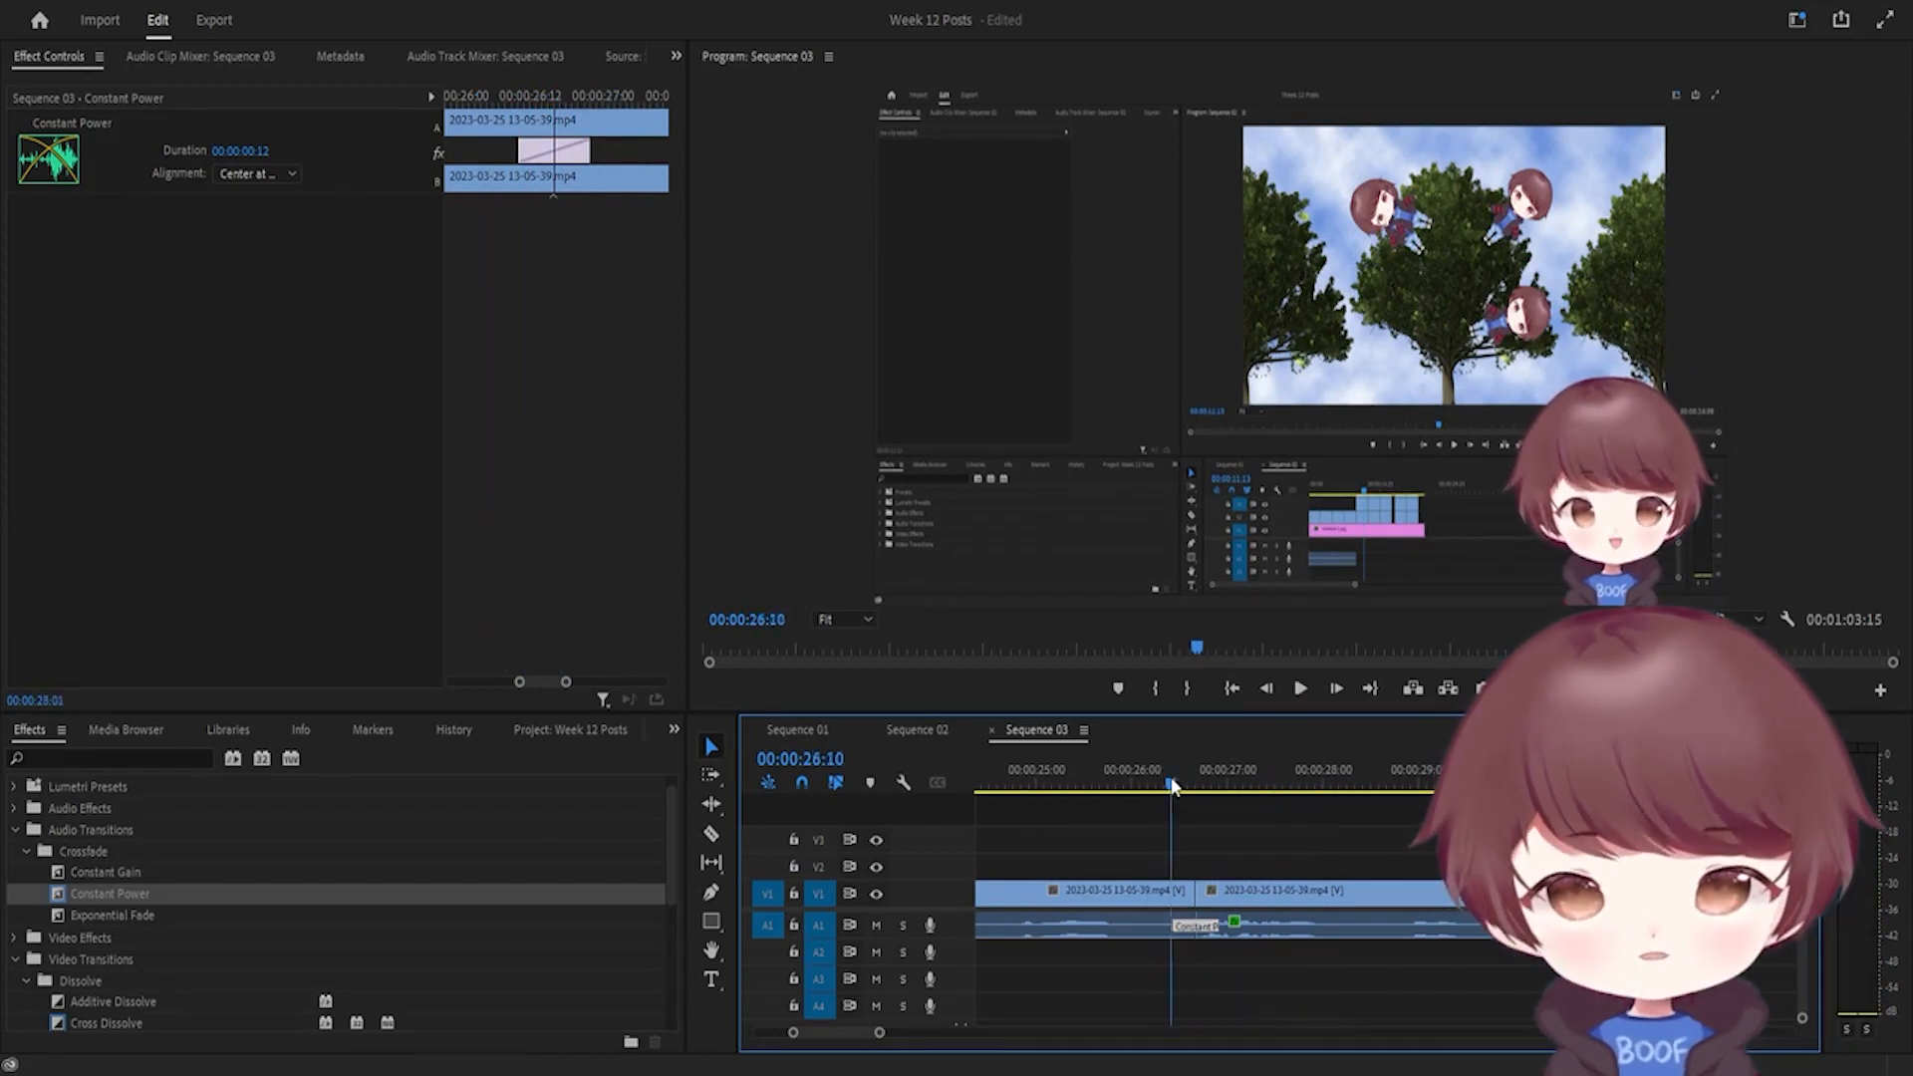
{"action": "left_click_drag", "start_coordinate": [1178, 783], "coordinate": [1178, 850]}
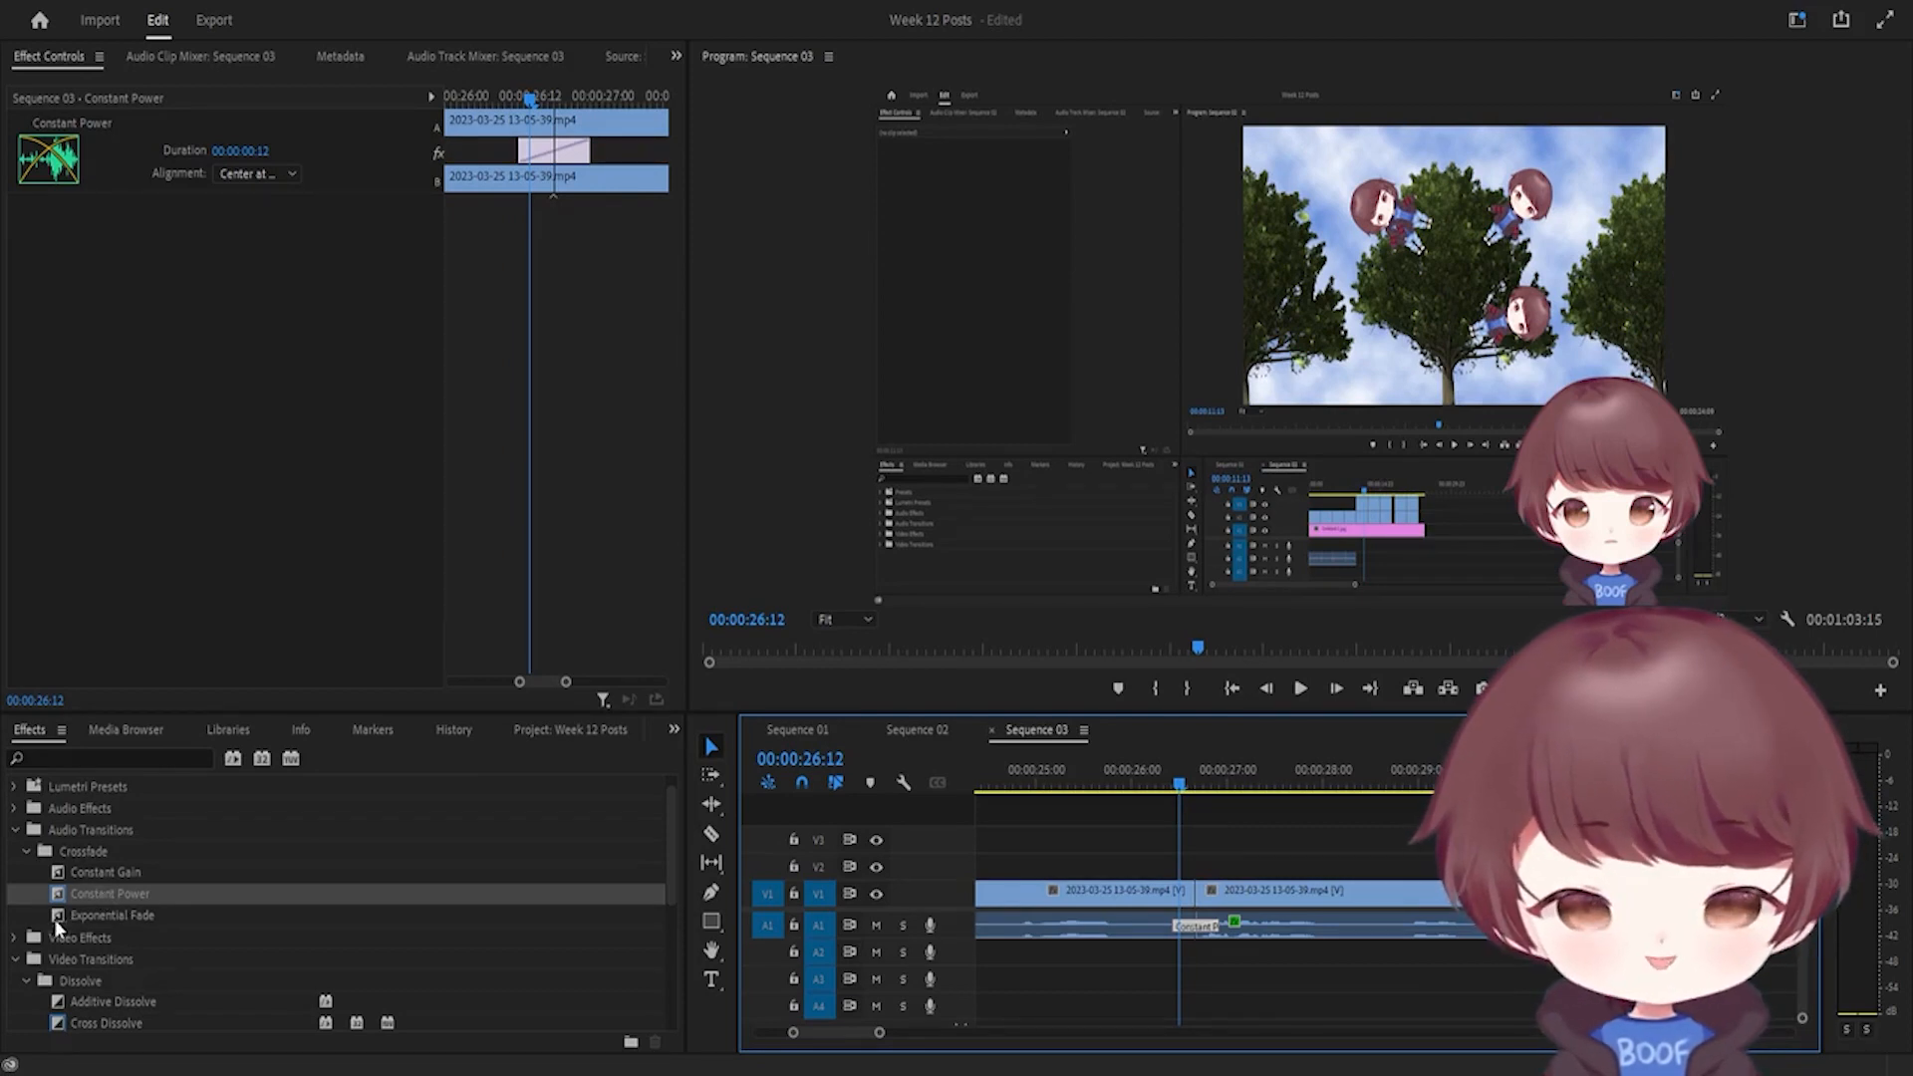
Step: Apply the Cross Dissolve to the V1 join and shorten it to 8 frames
{"action": "left_click_drag", "start_coordinate": [120, 1018], "coordinate": [1184, 894]}
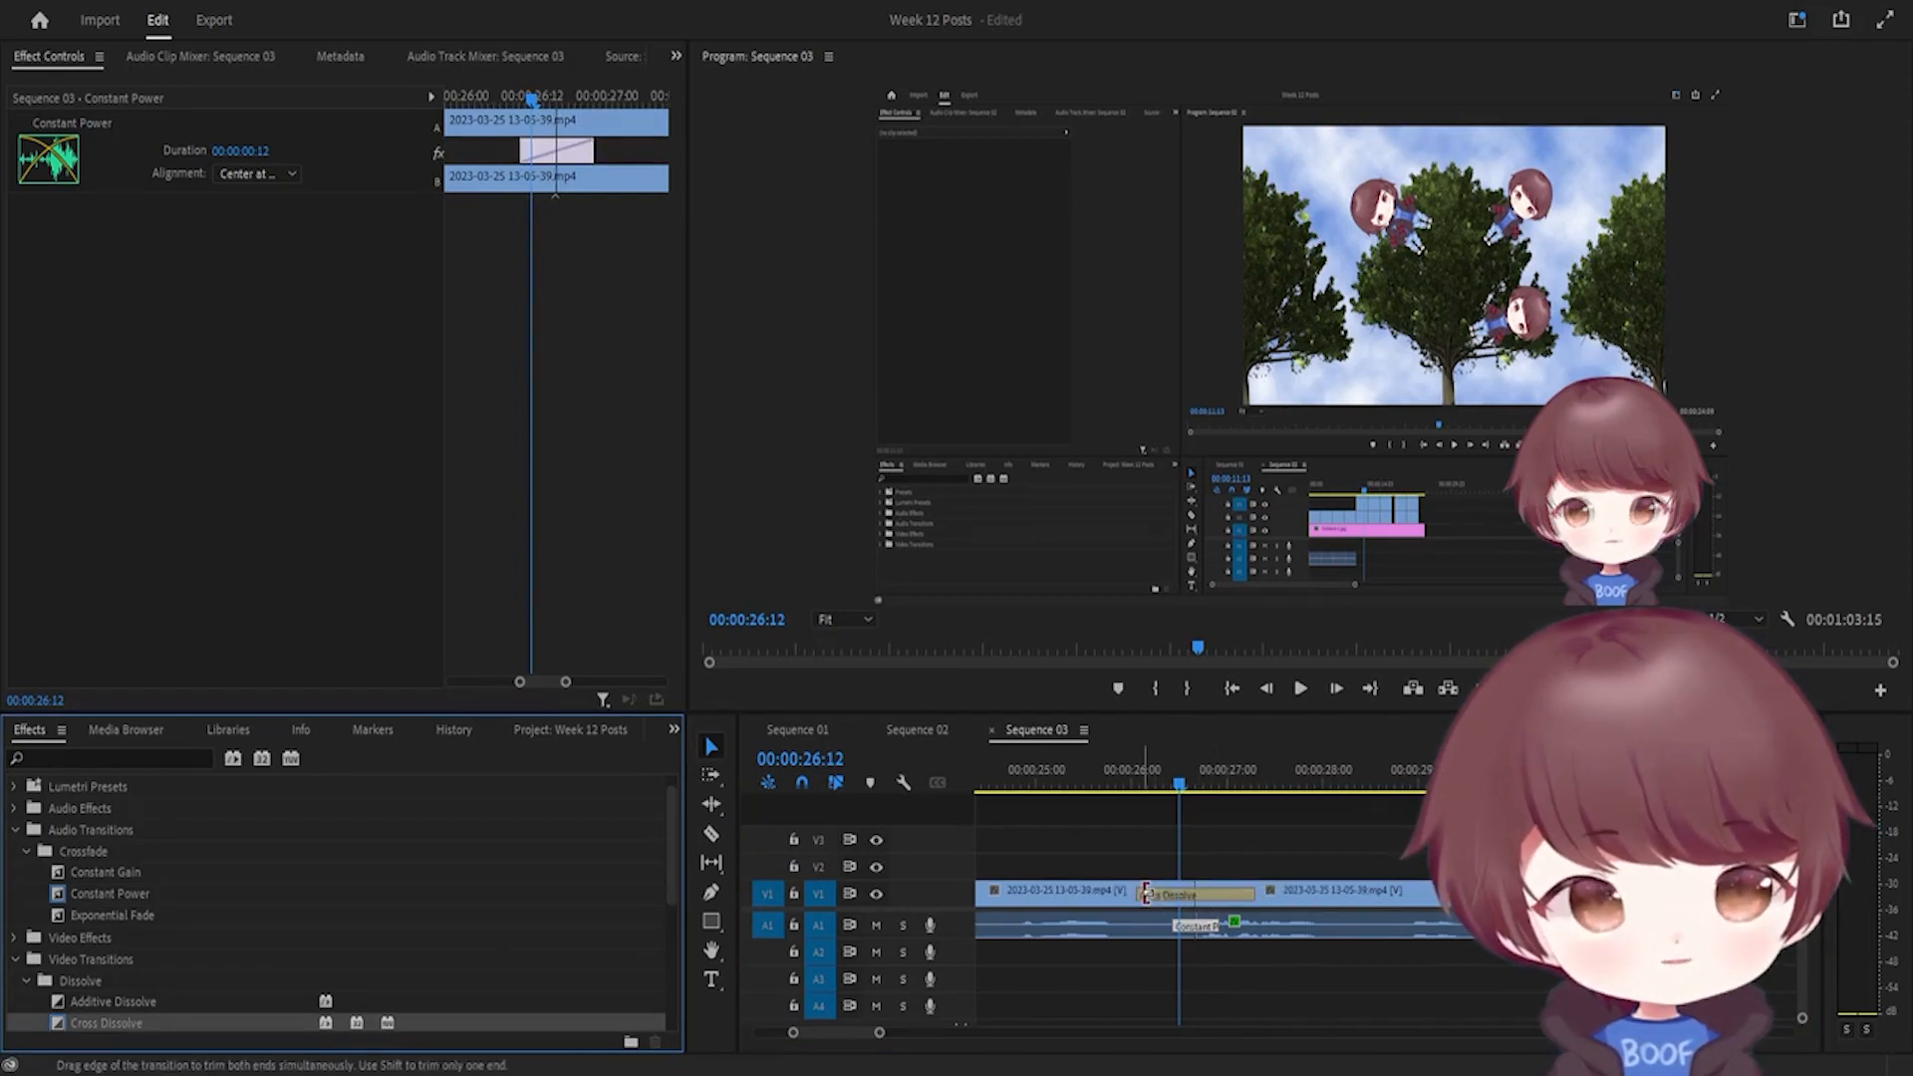
{"action": "left_click_drag", "start_coordinate": [1146, 894], "coordinate": [1189, 898]}
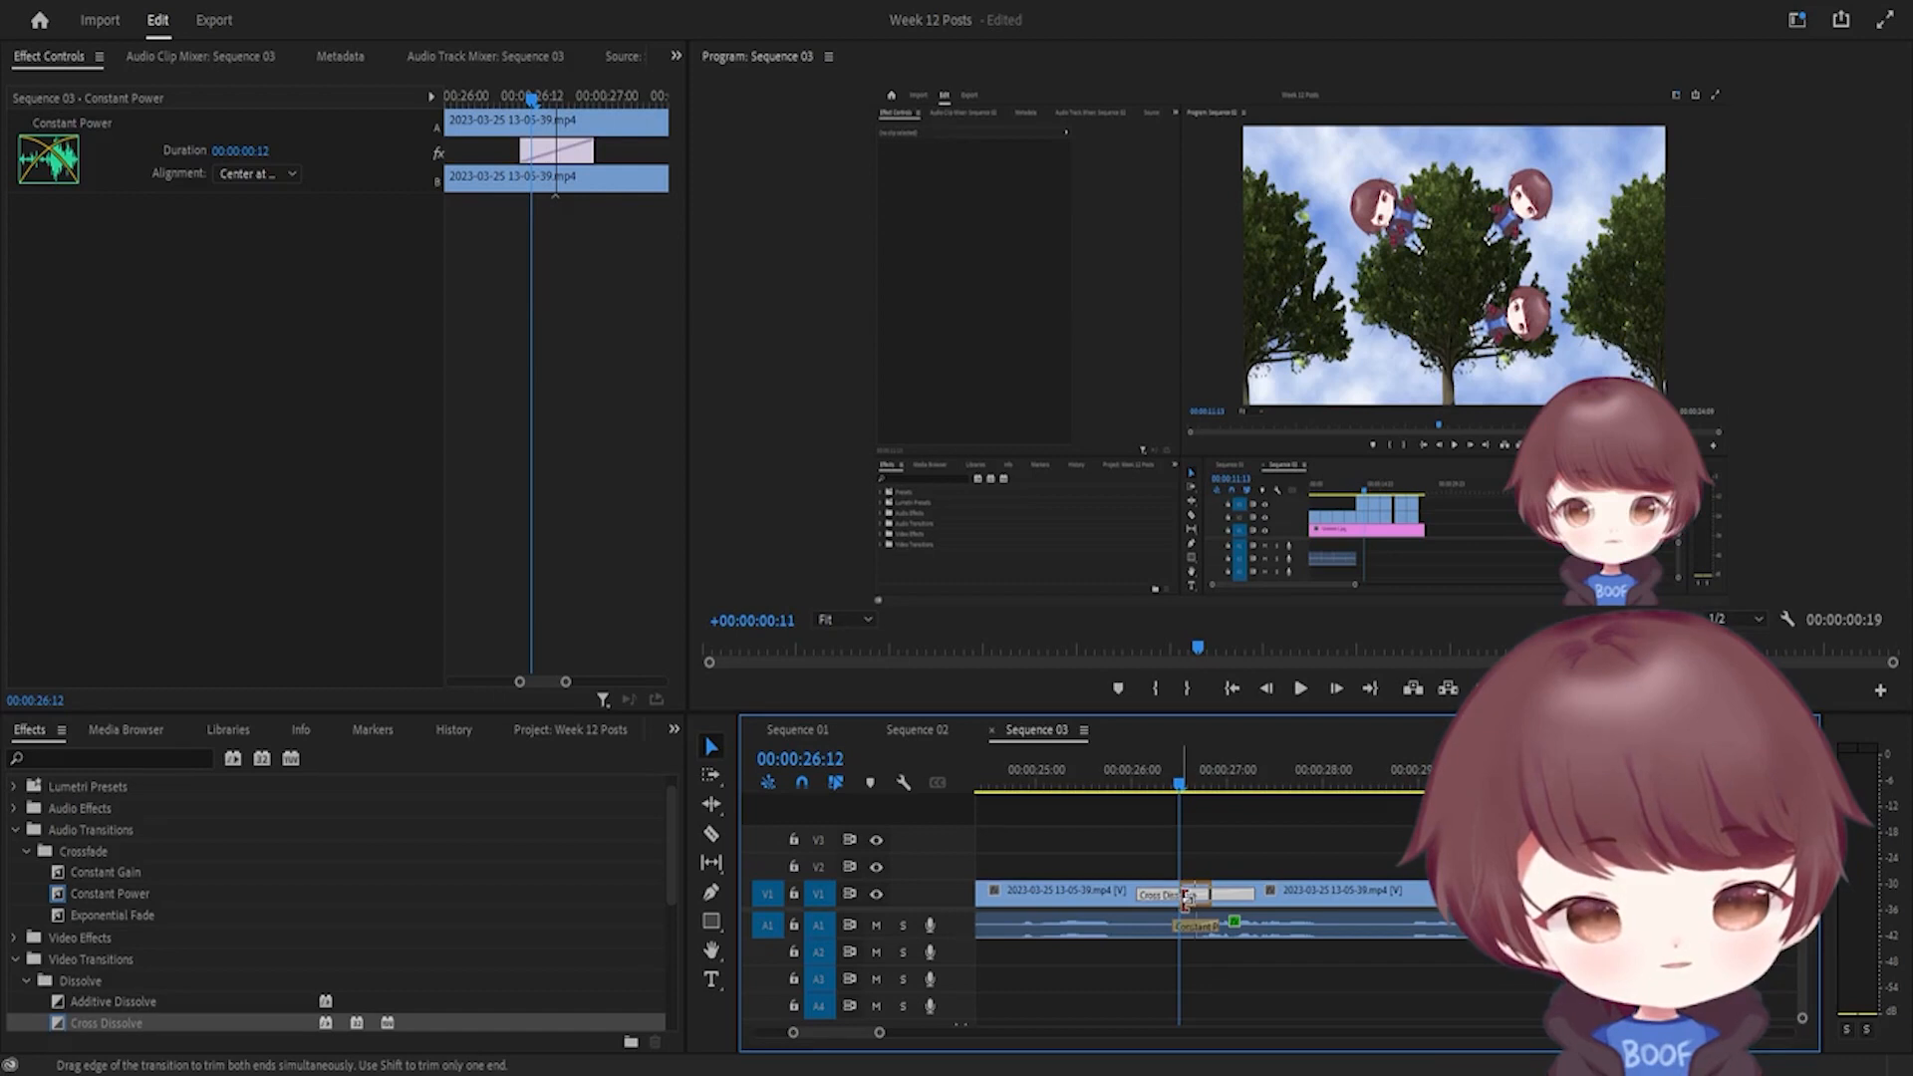
{"action": "left_click_drag", "start_coordinate": [1189, 898], "coordinate": [1189, 896]}
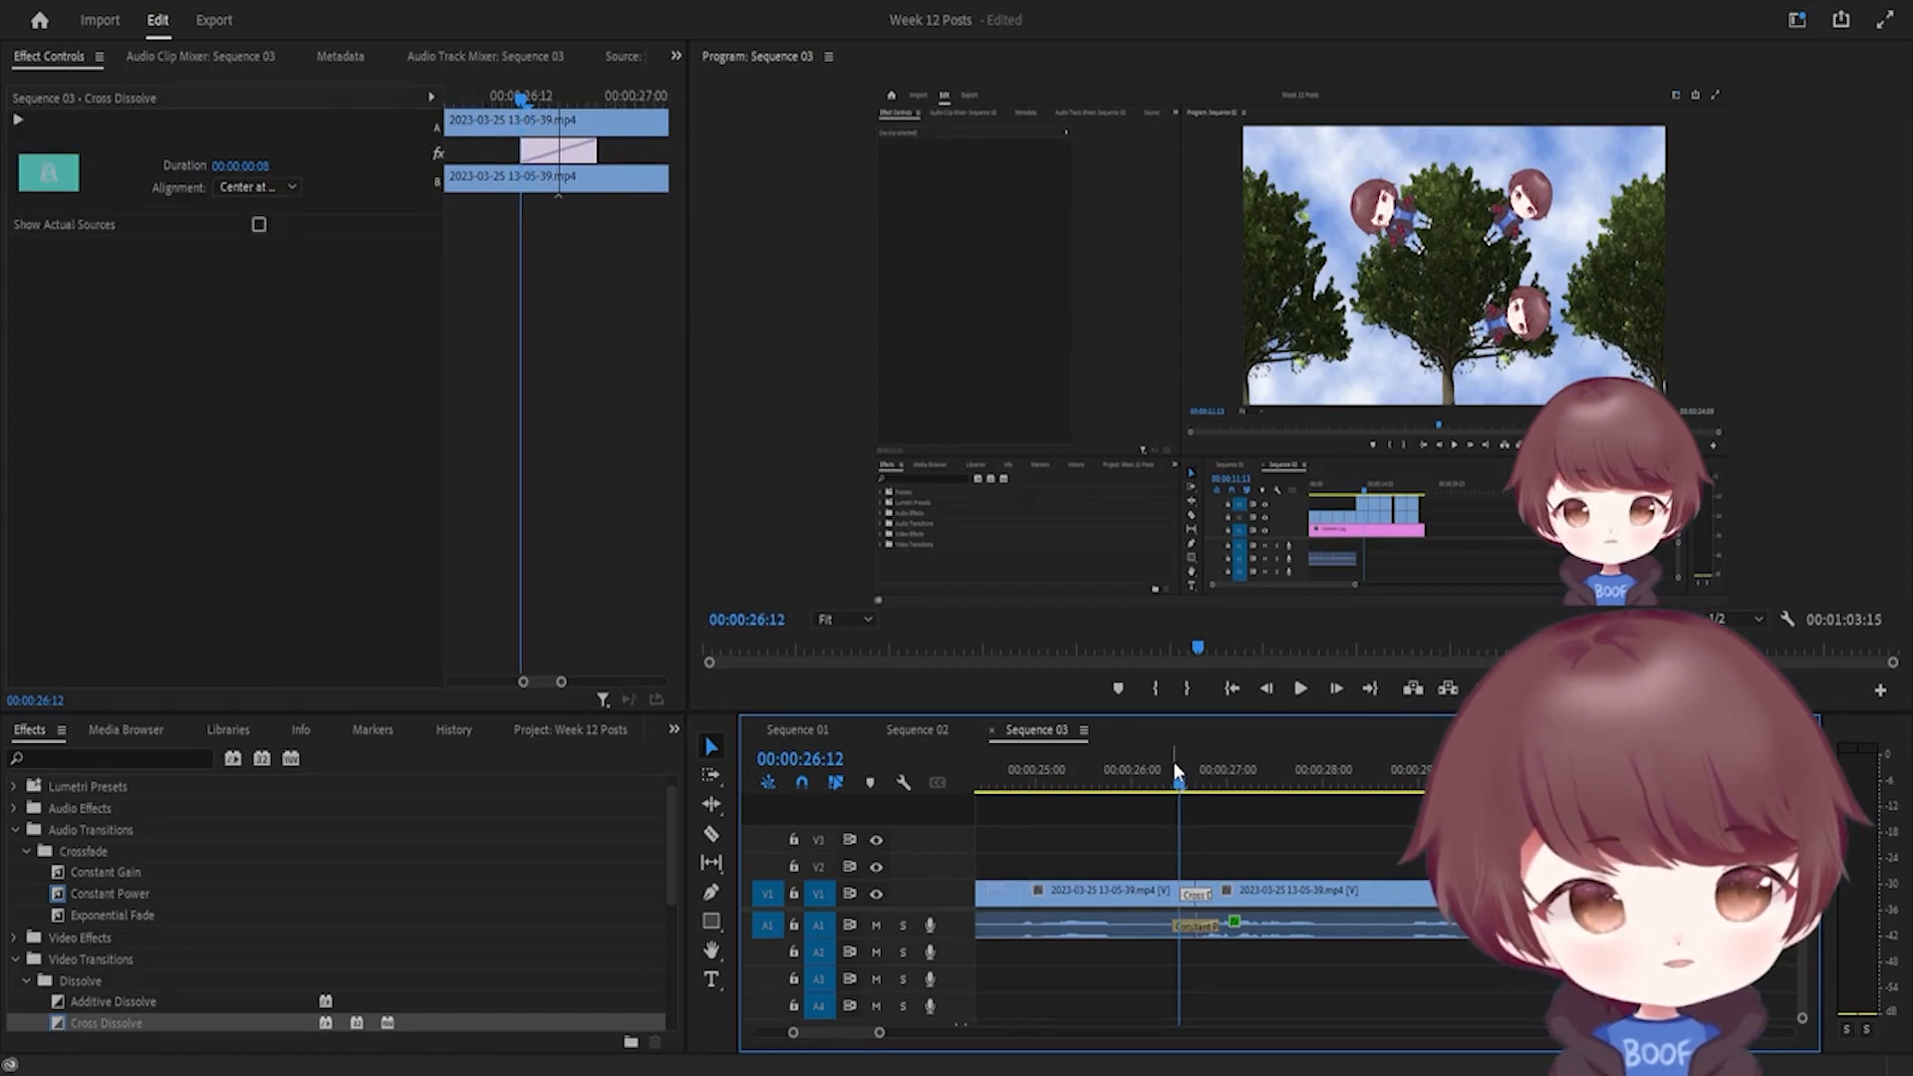
Step: Scrub and play through the join to review the shortened Cross Dissolve together with the audio crossfade
{"action": "left_click_drag", "start_coordinate": [1174, 762], "coordinate": [1248, 821]}
{"action": "key", "text": "space"}
{"action": "left_click_drag", "start_coordinate": [1258, 822], "coordinate": [1154, 792]}
{"action": "key", "text": "space"}
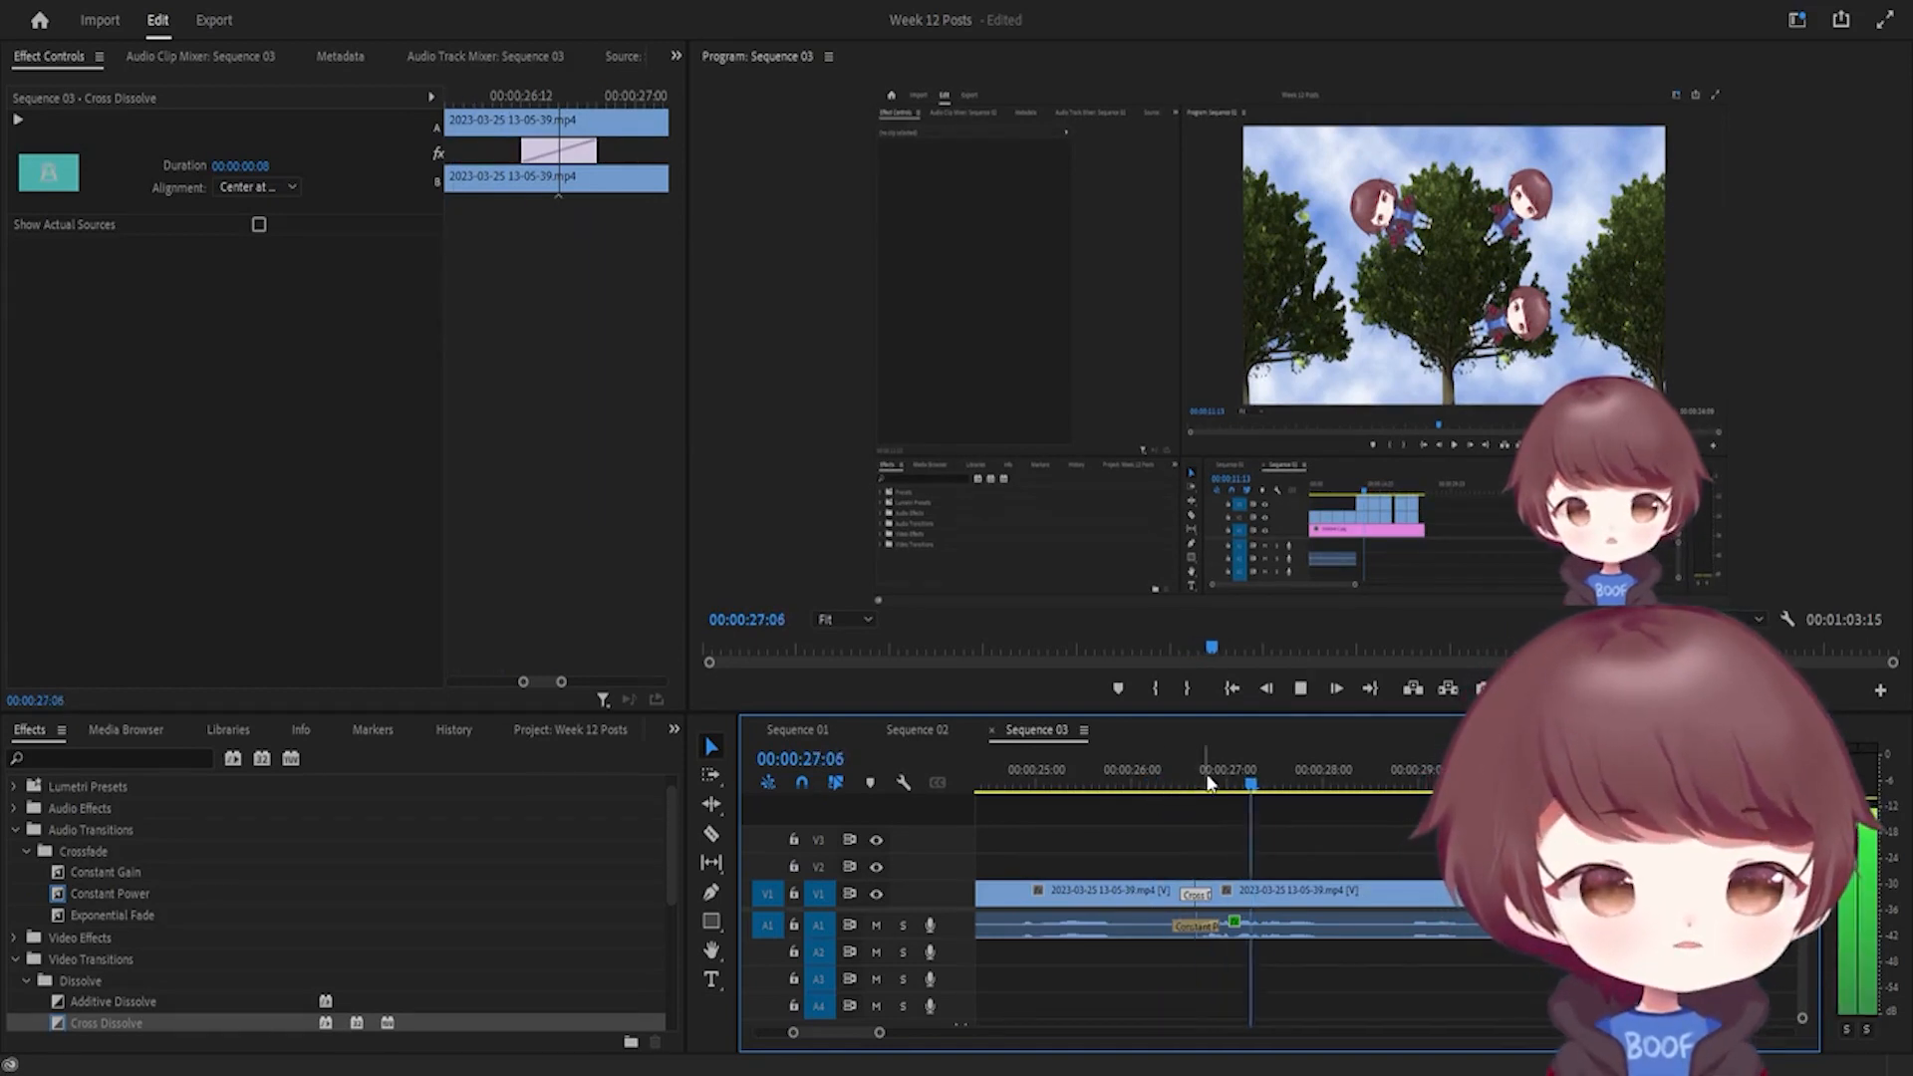
{"action": "key", "text": "space"}
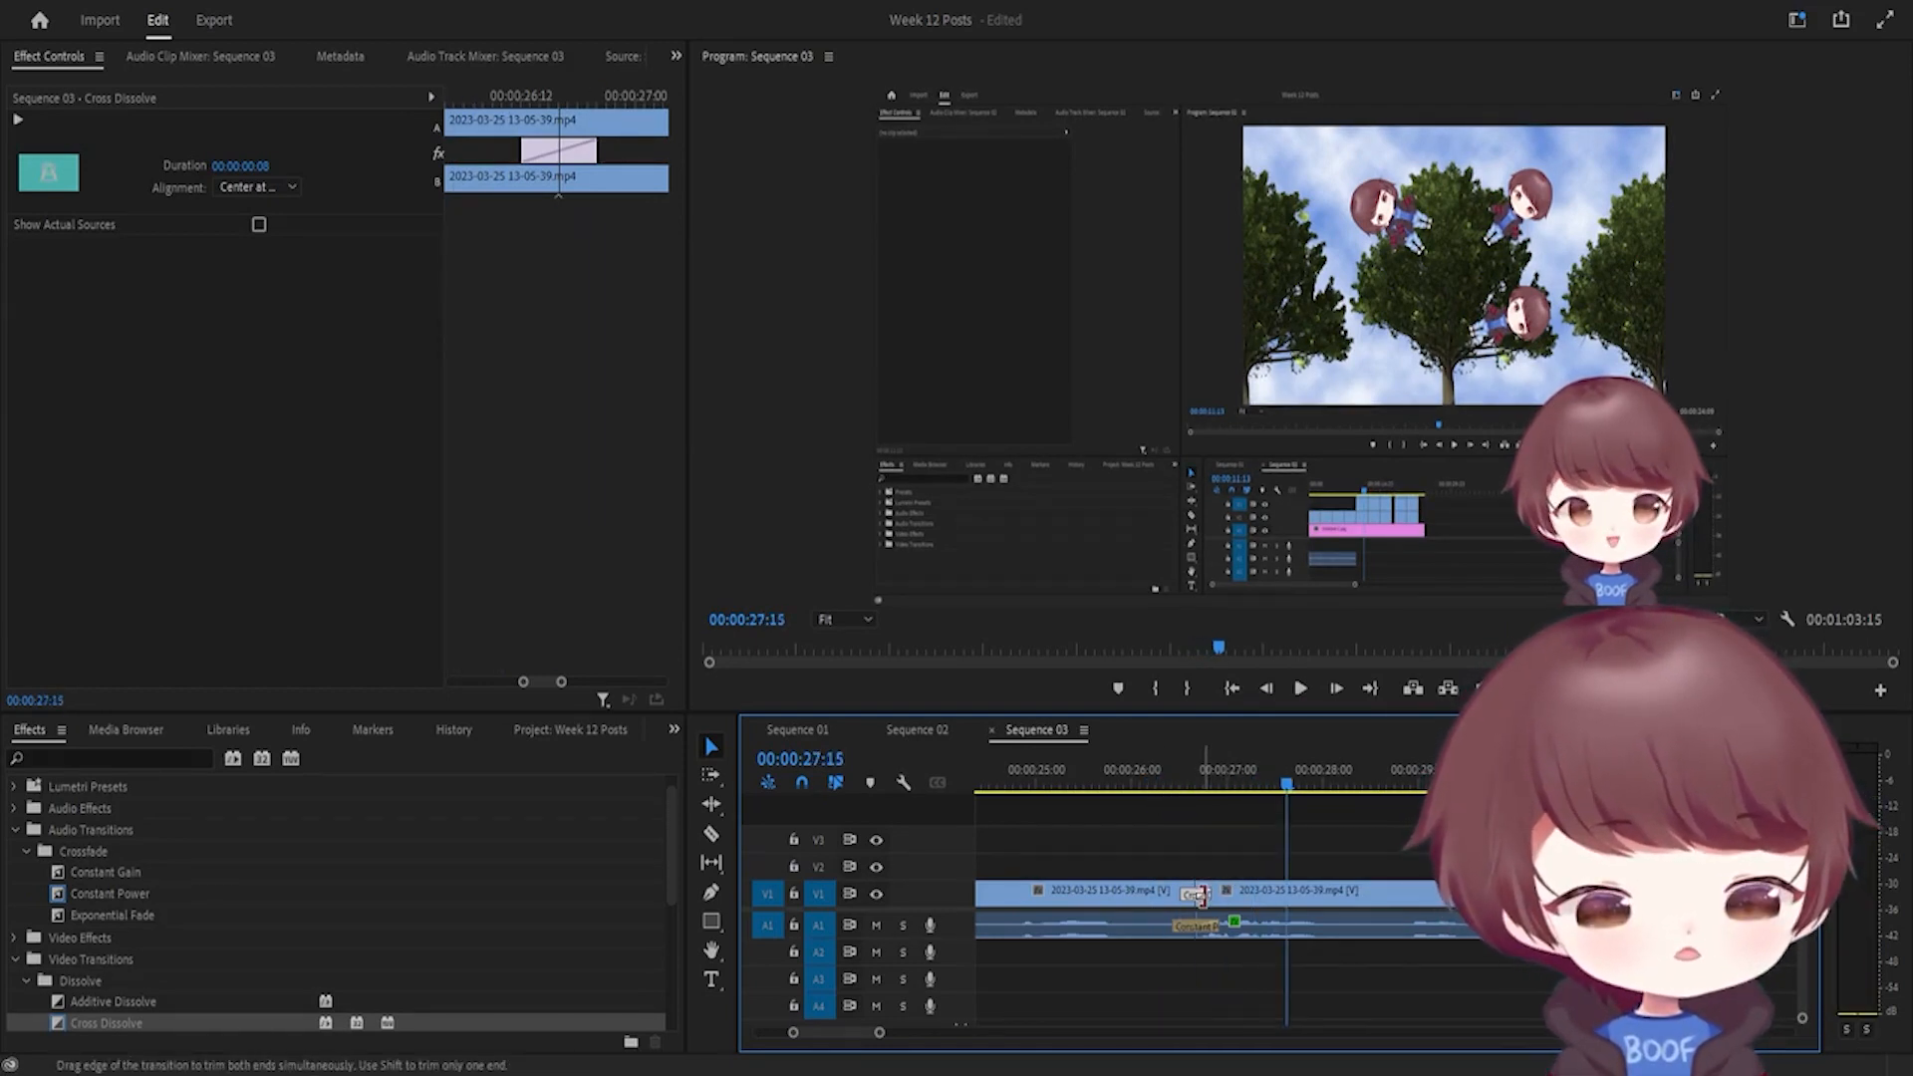
Step: Set the Cross Dissolve's duration to 5 frames and play through the join
{"action": "double_click", "coordinate": [1203, 897]}
{"action": "key", "text": "Return"}
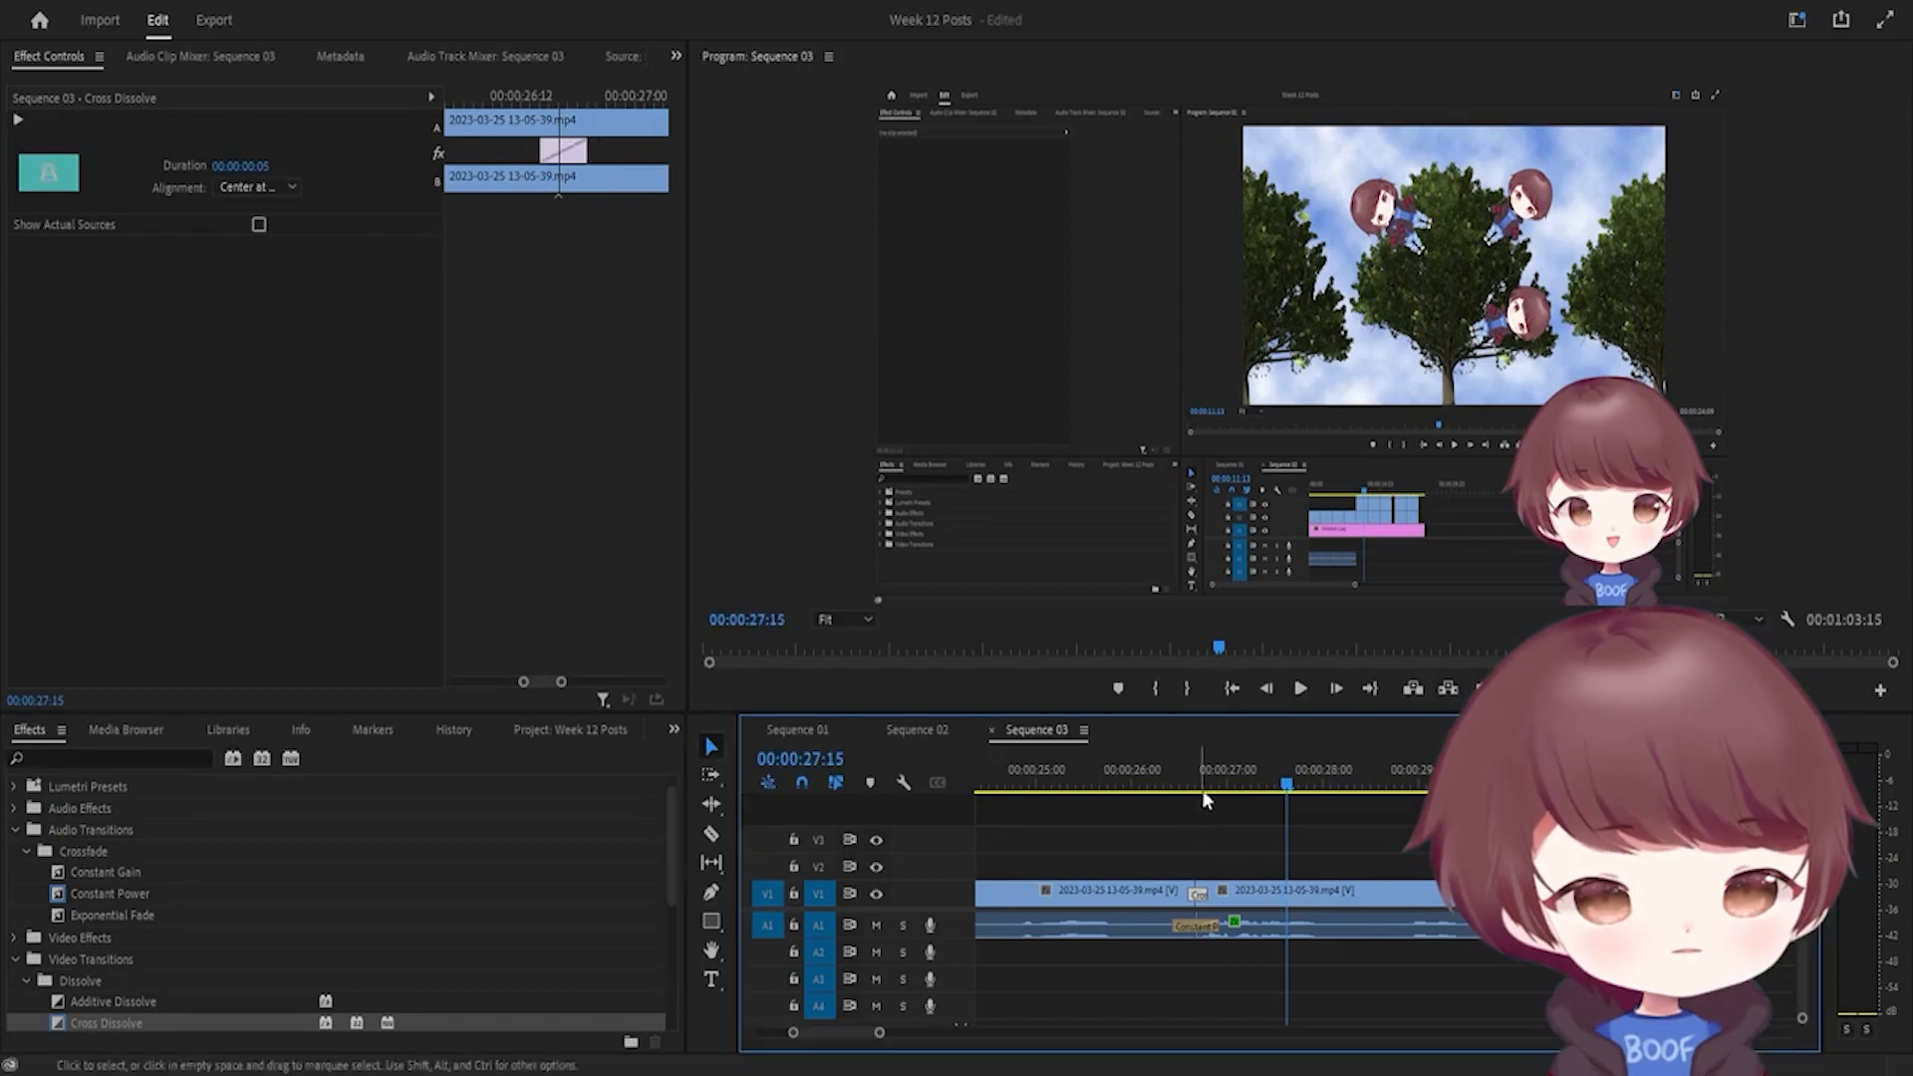
{"action": "left_click", "coordinate": [1171, 792]}
{"action": "key", "text": "space"}
{"action": "key", "text": "space"}
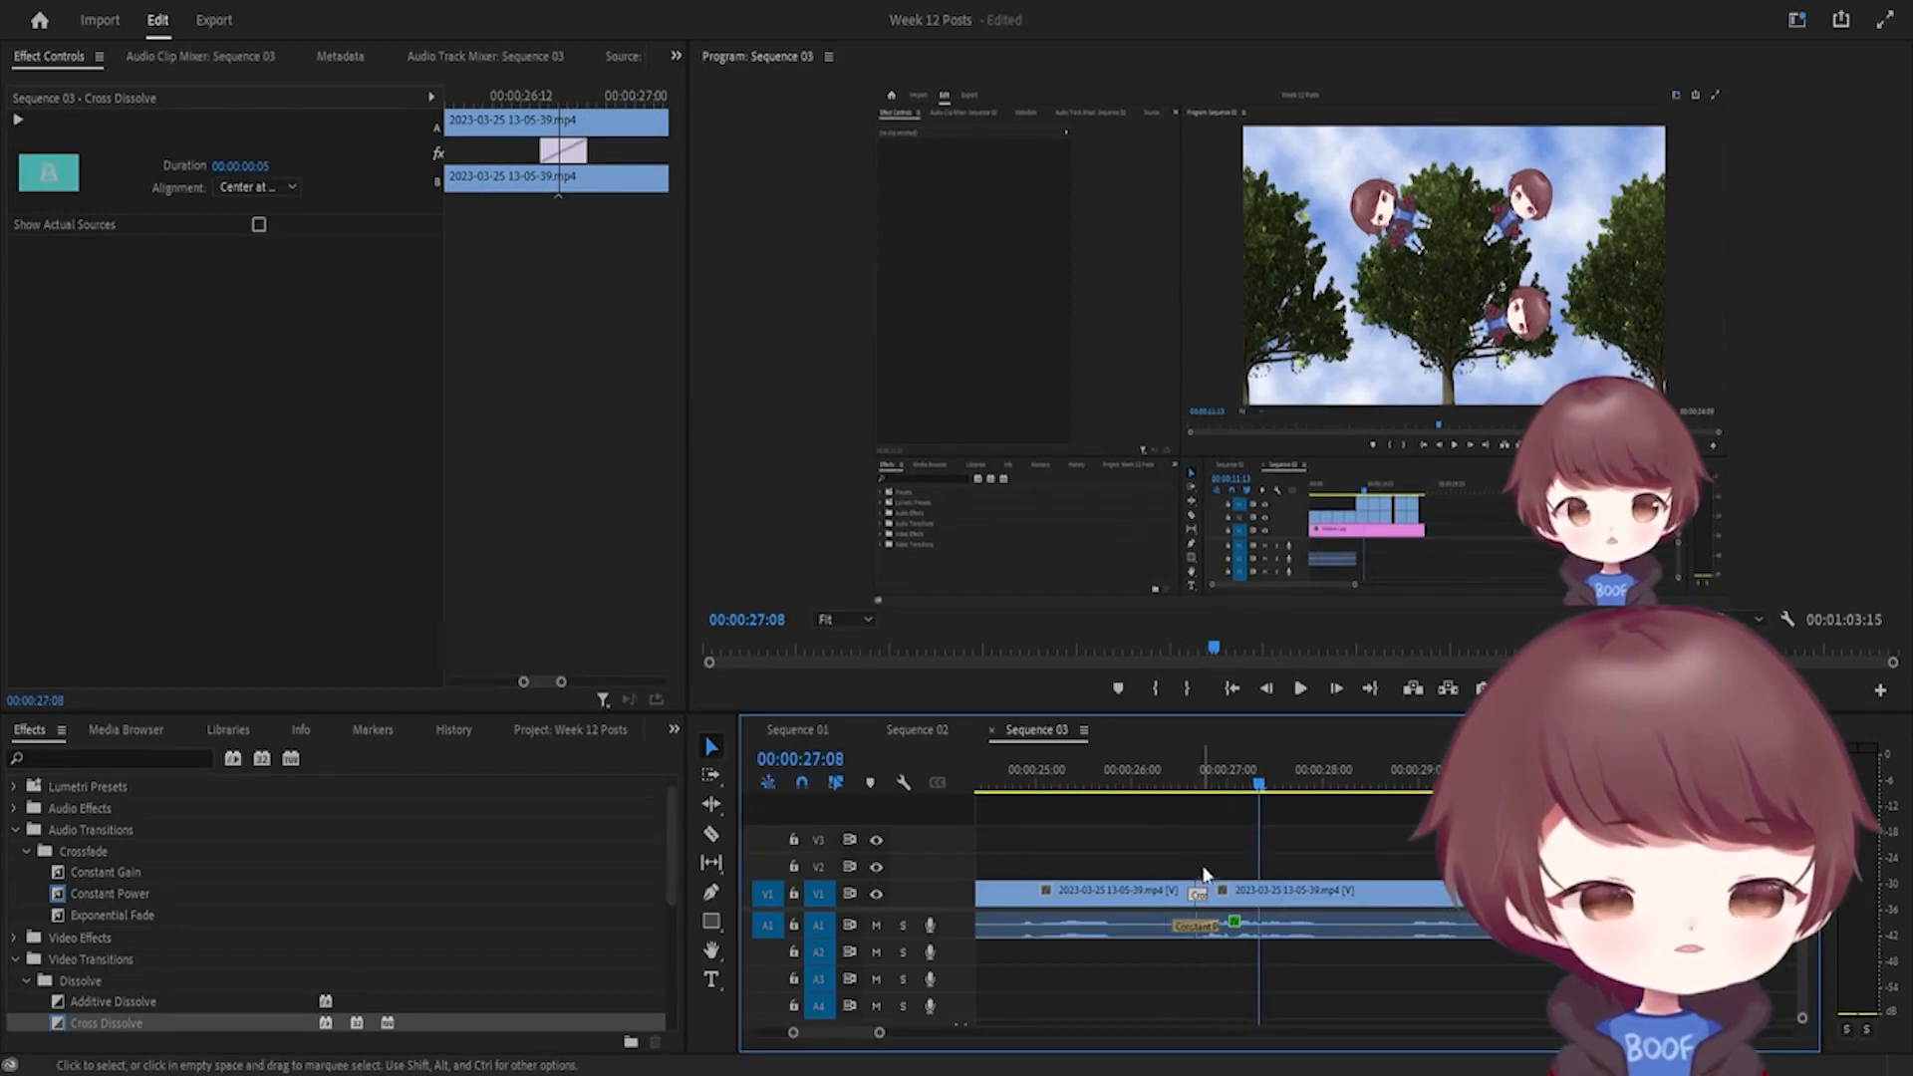
Step: Set the Cross Dissolve's duration to 13 frames and play through the join to review it
{"action": "double_click", "coordinate": [1199, 897]}
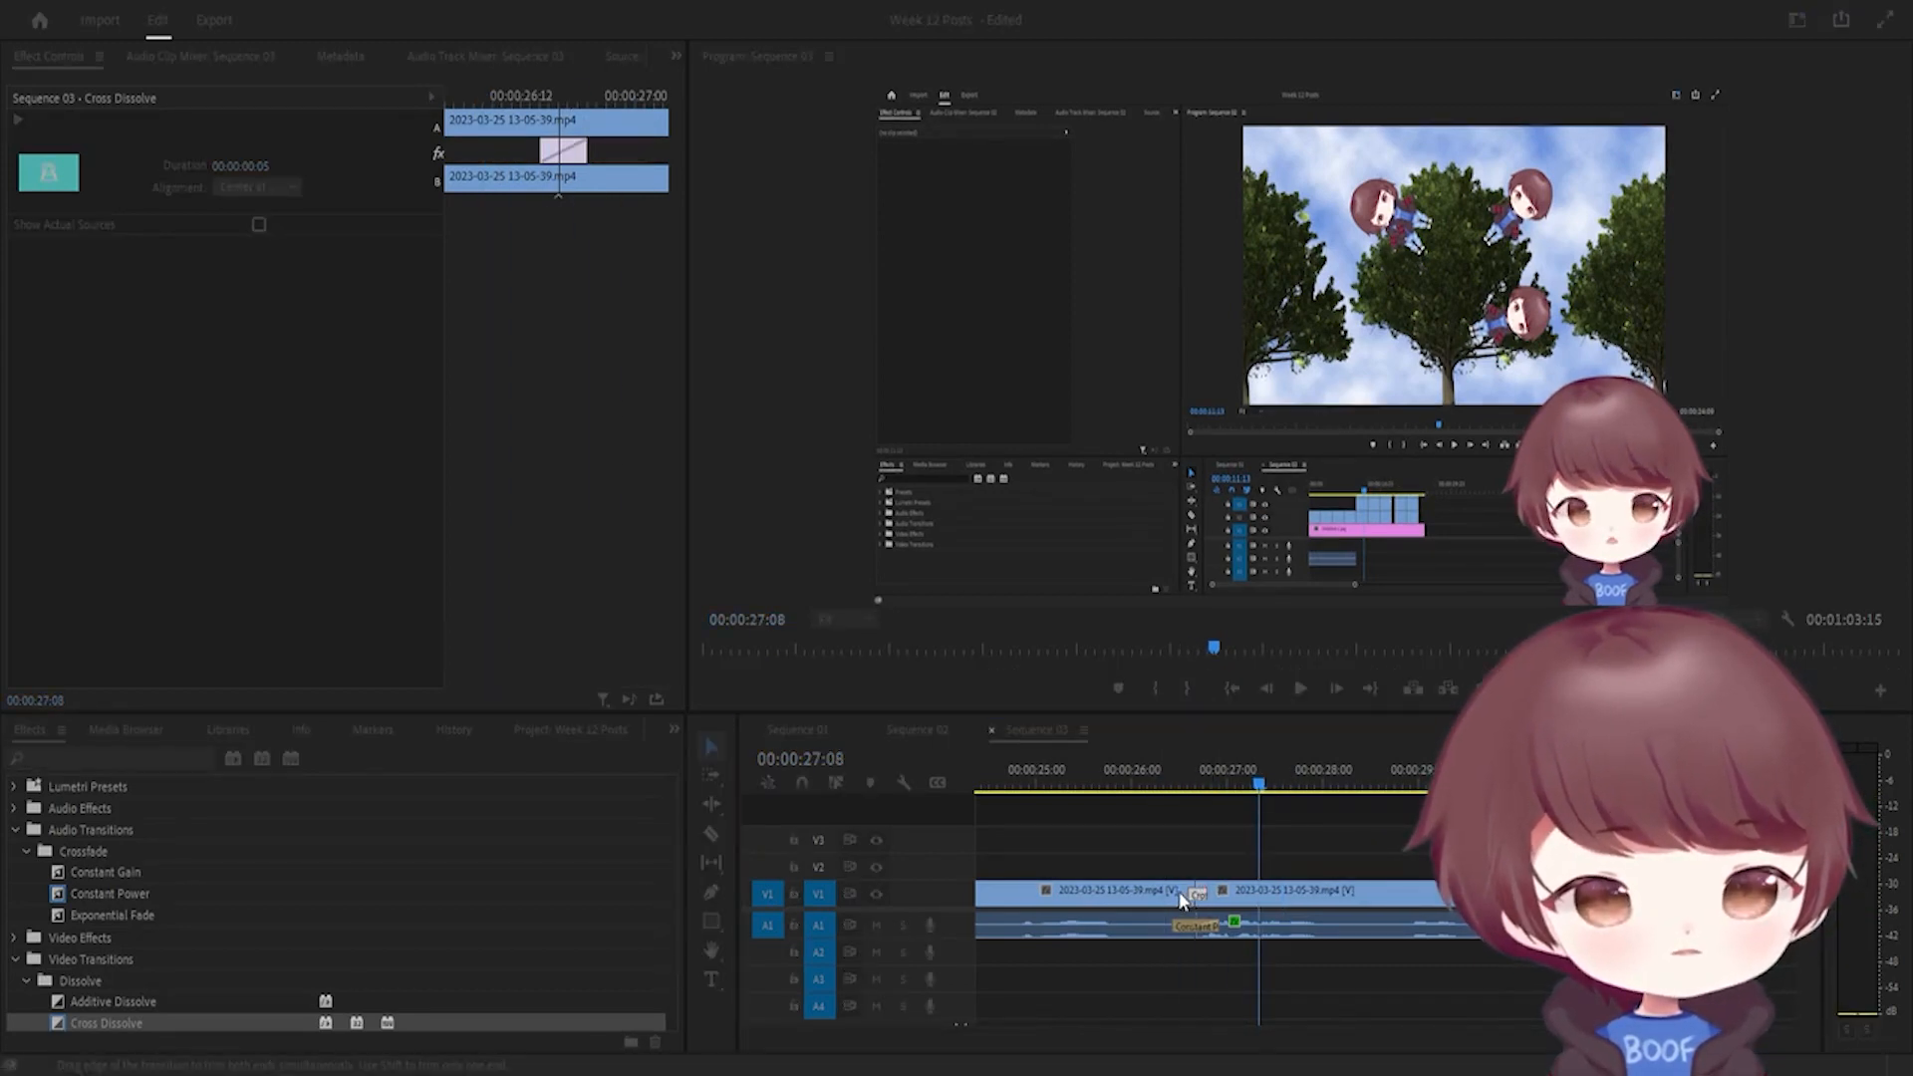
{"action": "type", "text": "13"}
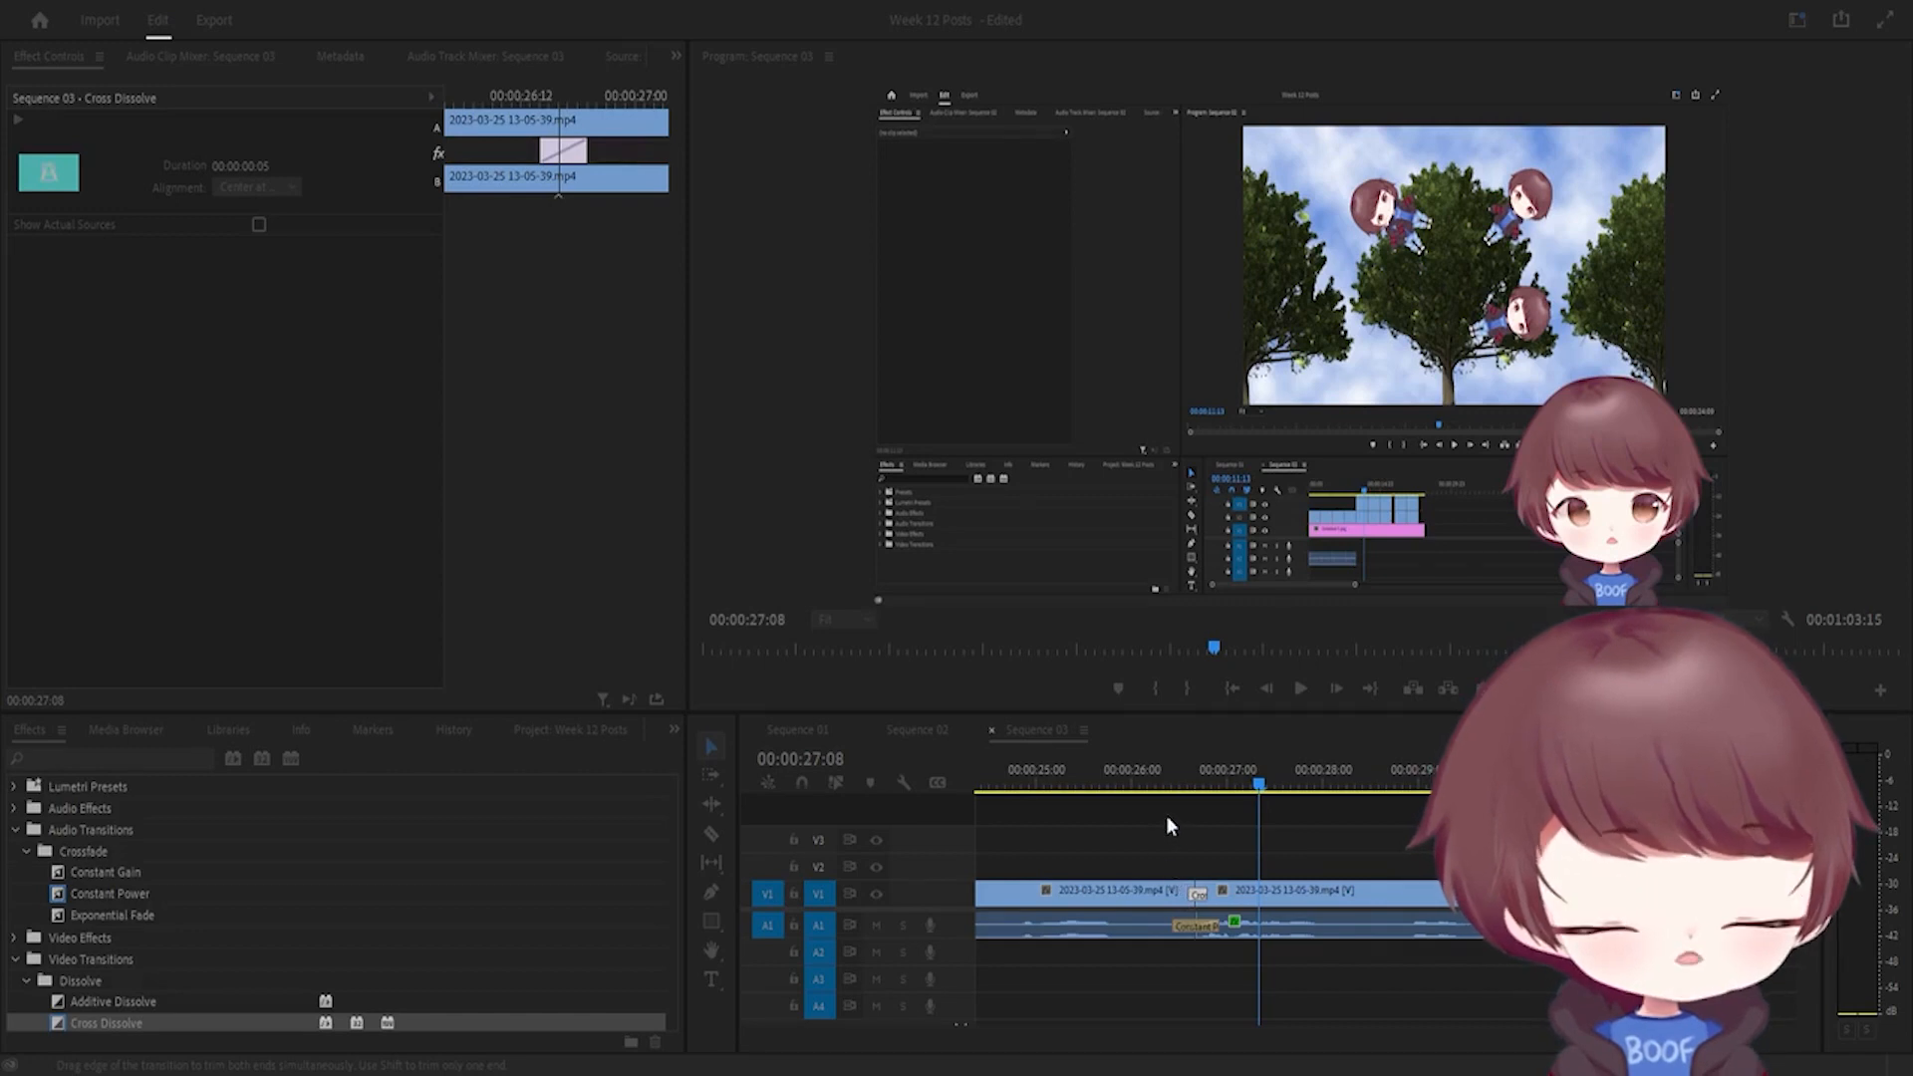
{"action": "key", "text": "Return"}
{"action": "left_click", "coordinate": [1155, 780]}
{"action": "key", "text": "space"}
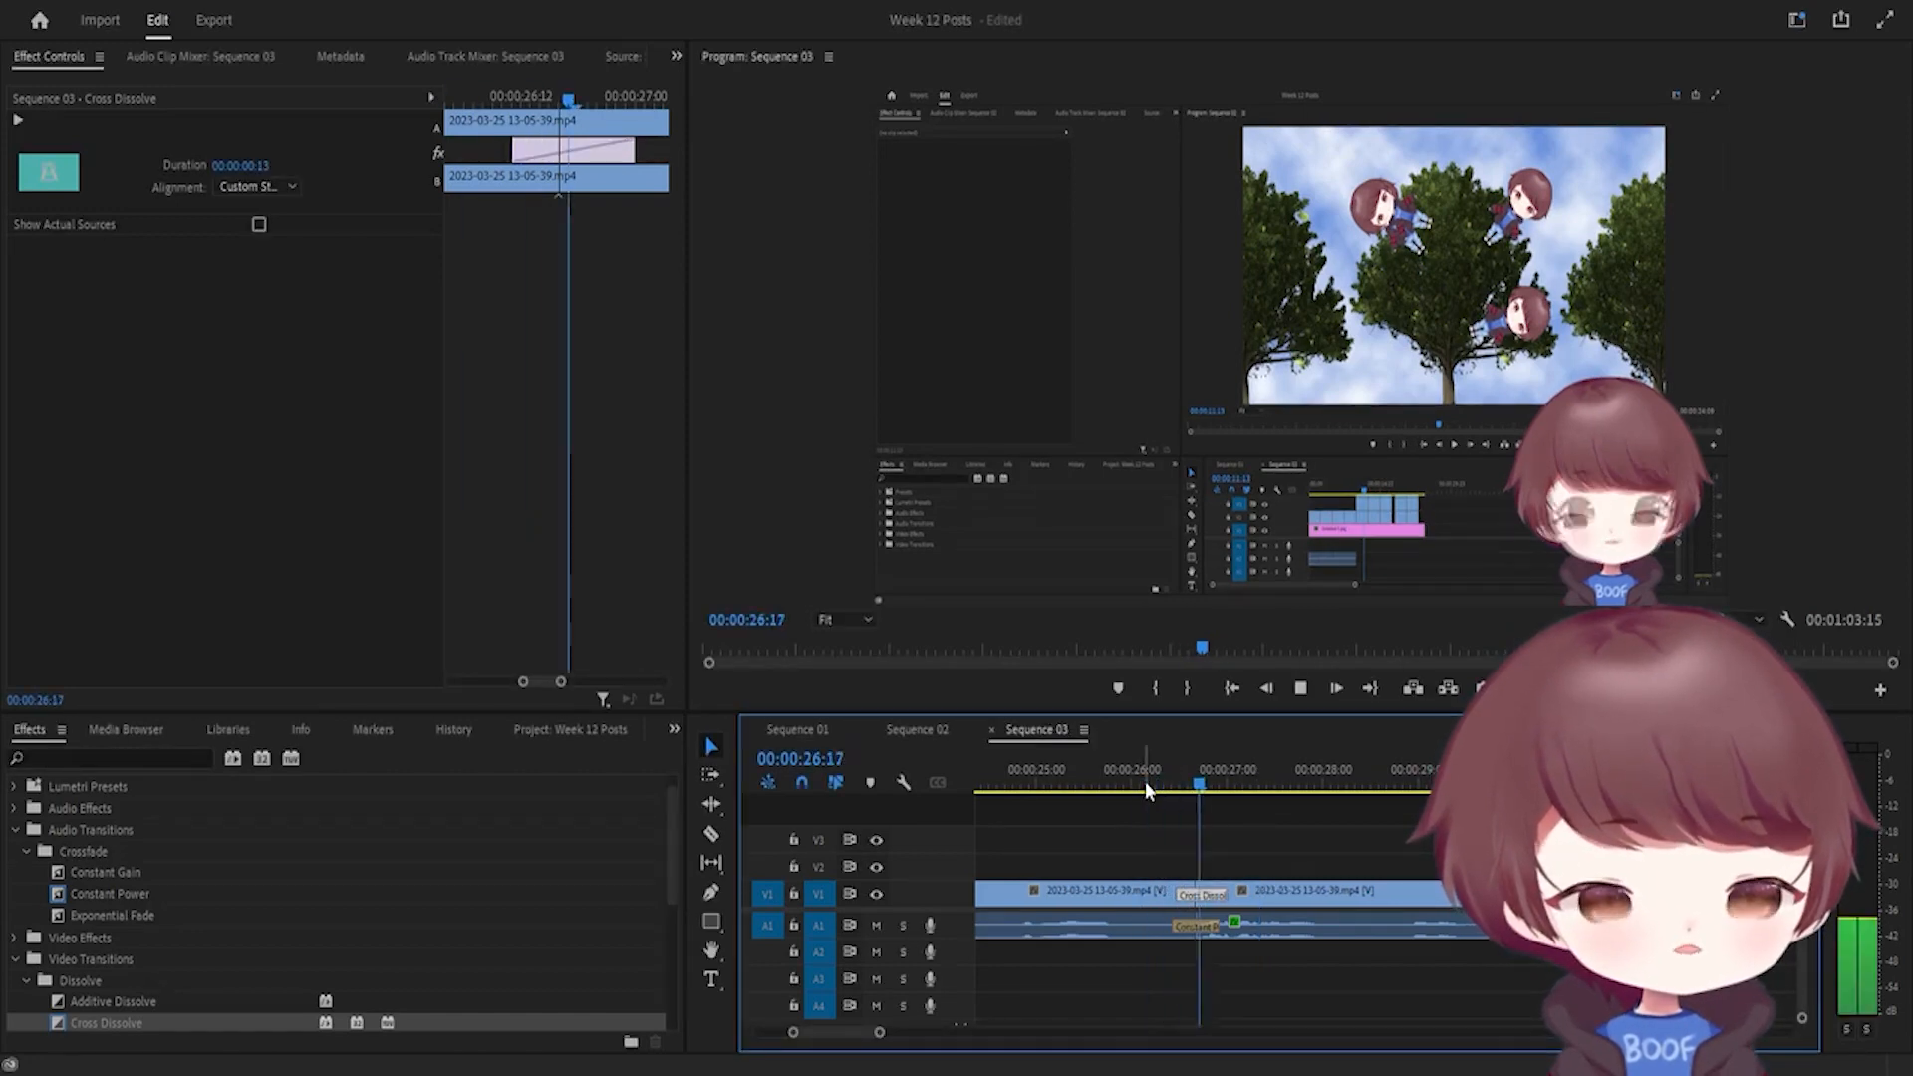
{"action": "mouse_move", "coordinate": [1211, 786]}
{"action": "left_mouse_down"}
{"action": "mouse_move", "coordinate": [1136, 798]}
{"action": "mouse_move", "coordinate": [1207, 799]}
{"action": "mouse_move", "coordinate": [1136, 798]}
{"action": "mouse_move", "coordinate": [1187, 799]}
{"action": "left_mouse_up"}
{"action": "key", "text": "space"}
{"action": "key", "text": "space"}
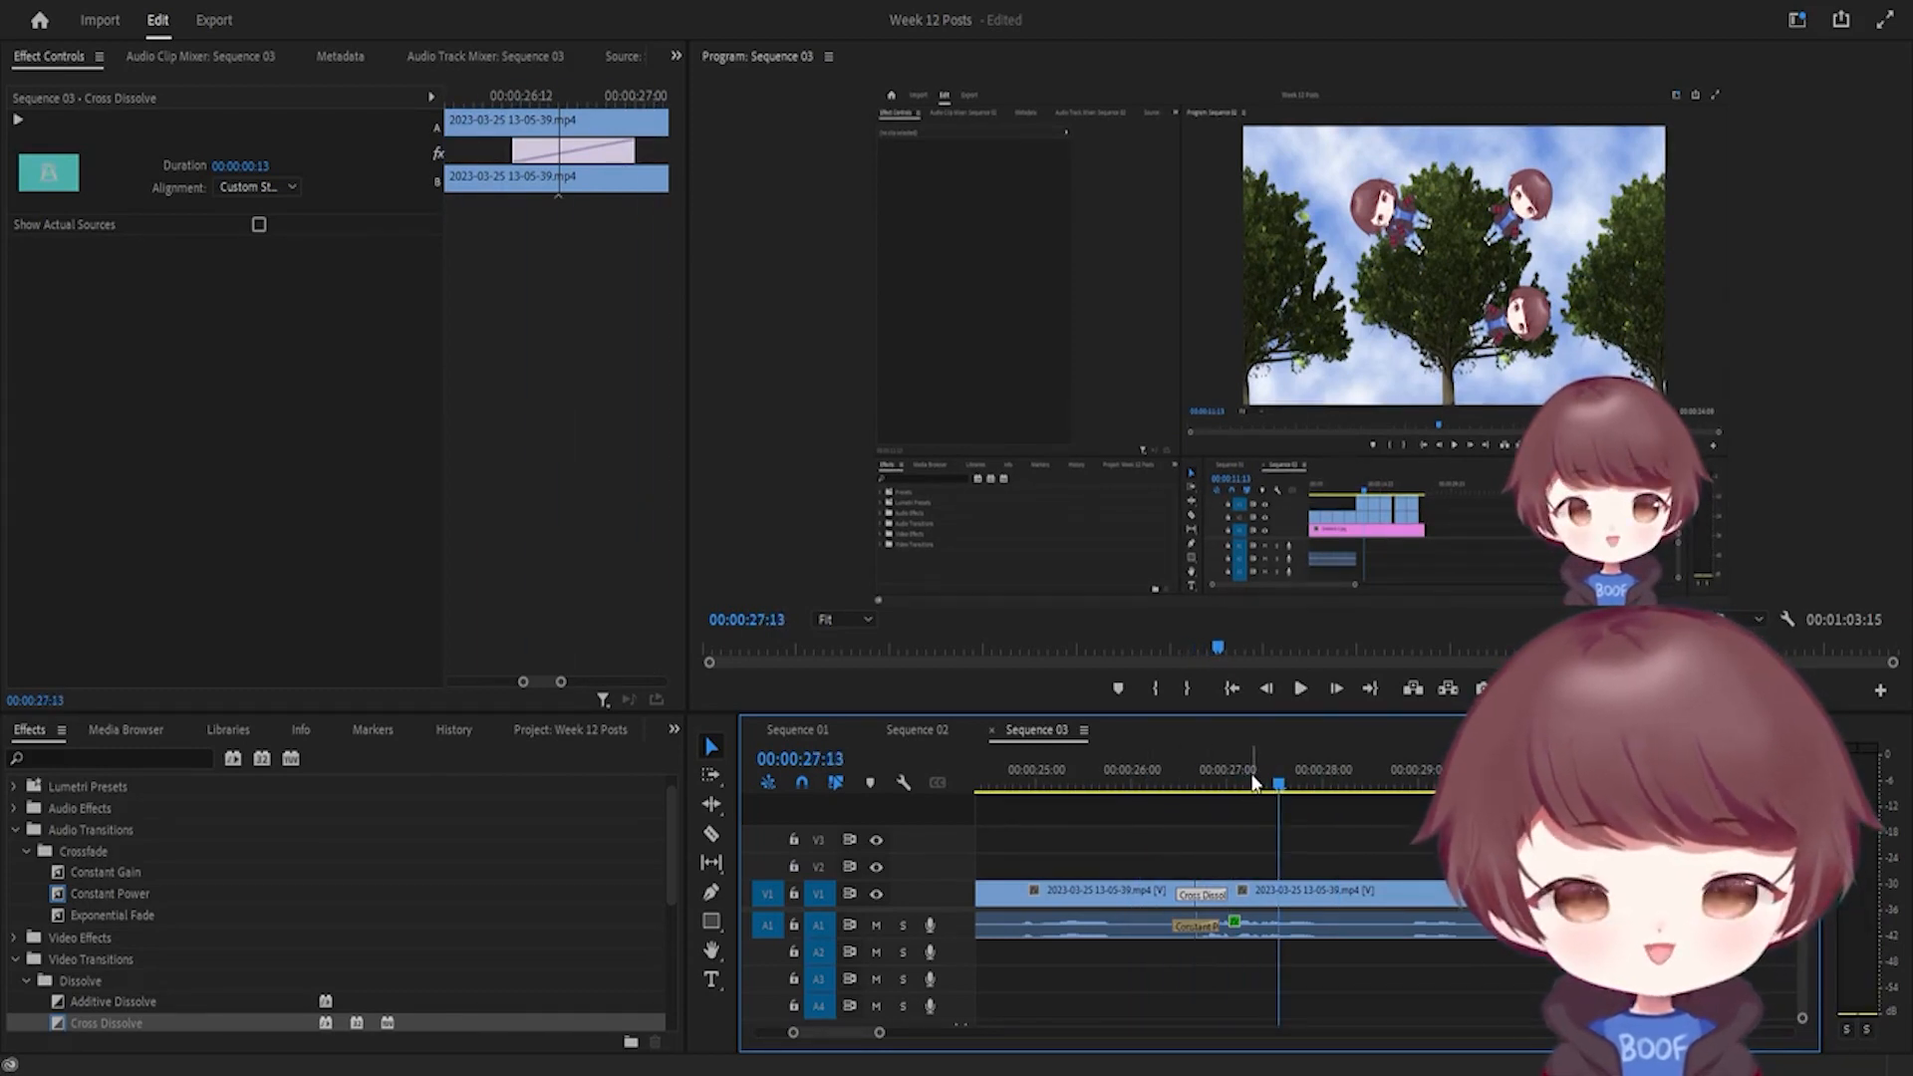
Step: Slip the 13-frame Cross Dissolve on V1 so that it is centred on the cut
{"action": "left_click_drag", "start_coordinate": [1300, 791], "coordinate": [1226, 813]}
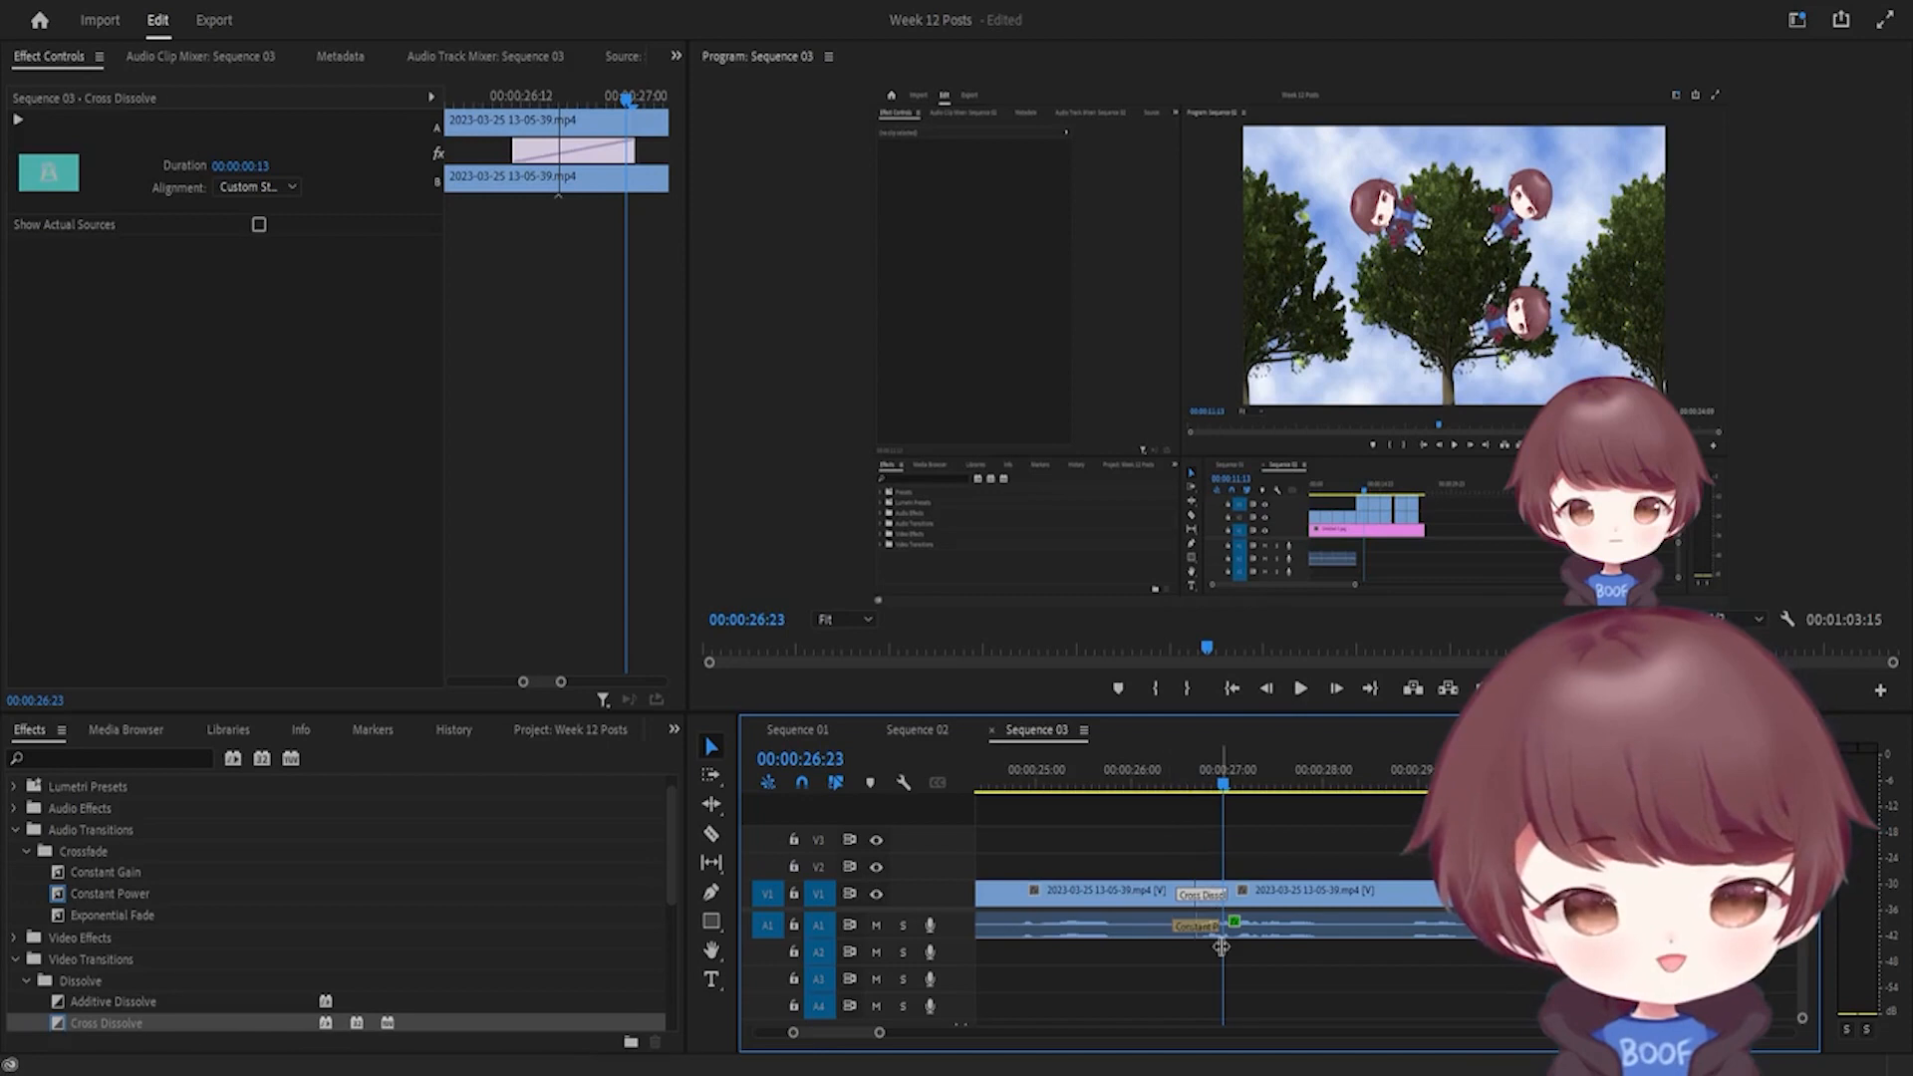
{"action": "left_click_drag", "start_coordinate": [873, 1042], "coordinate": [843, 1041]}
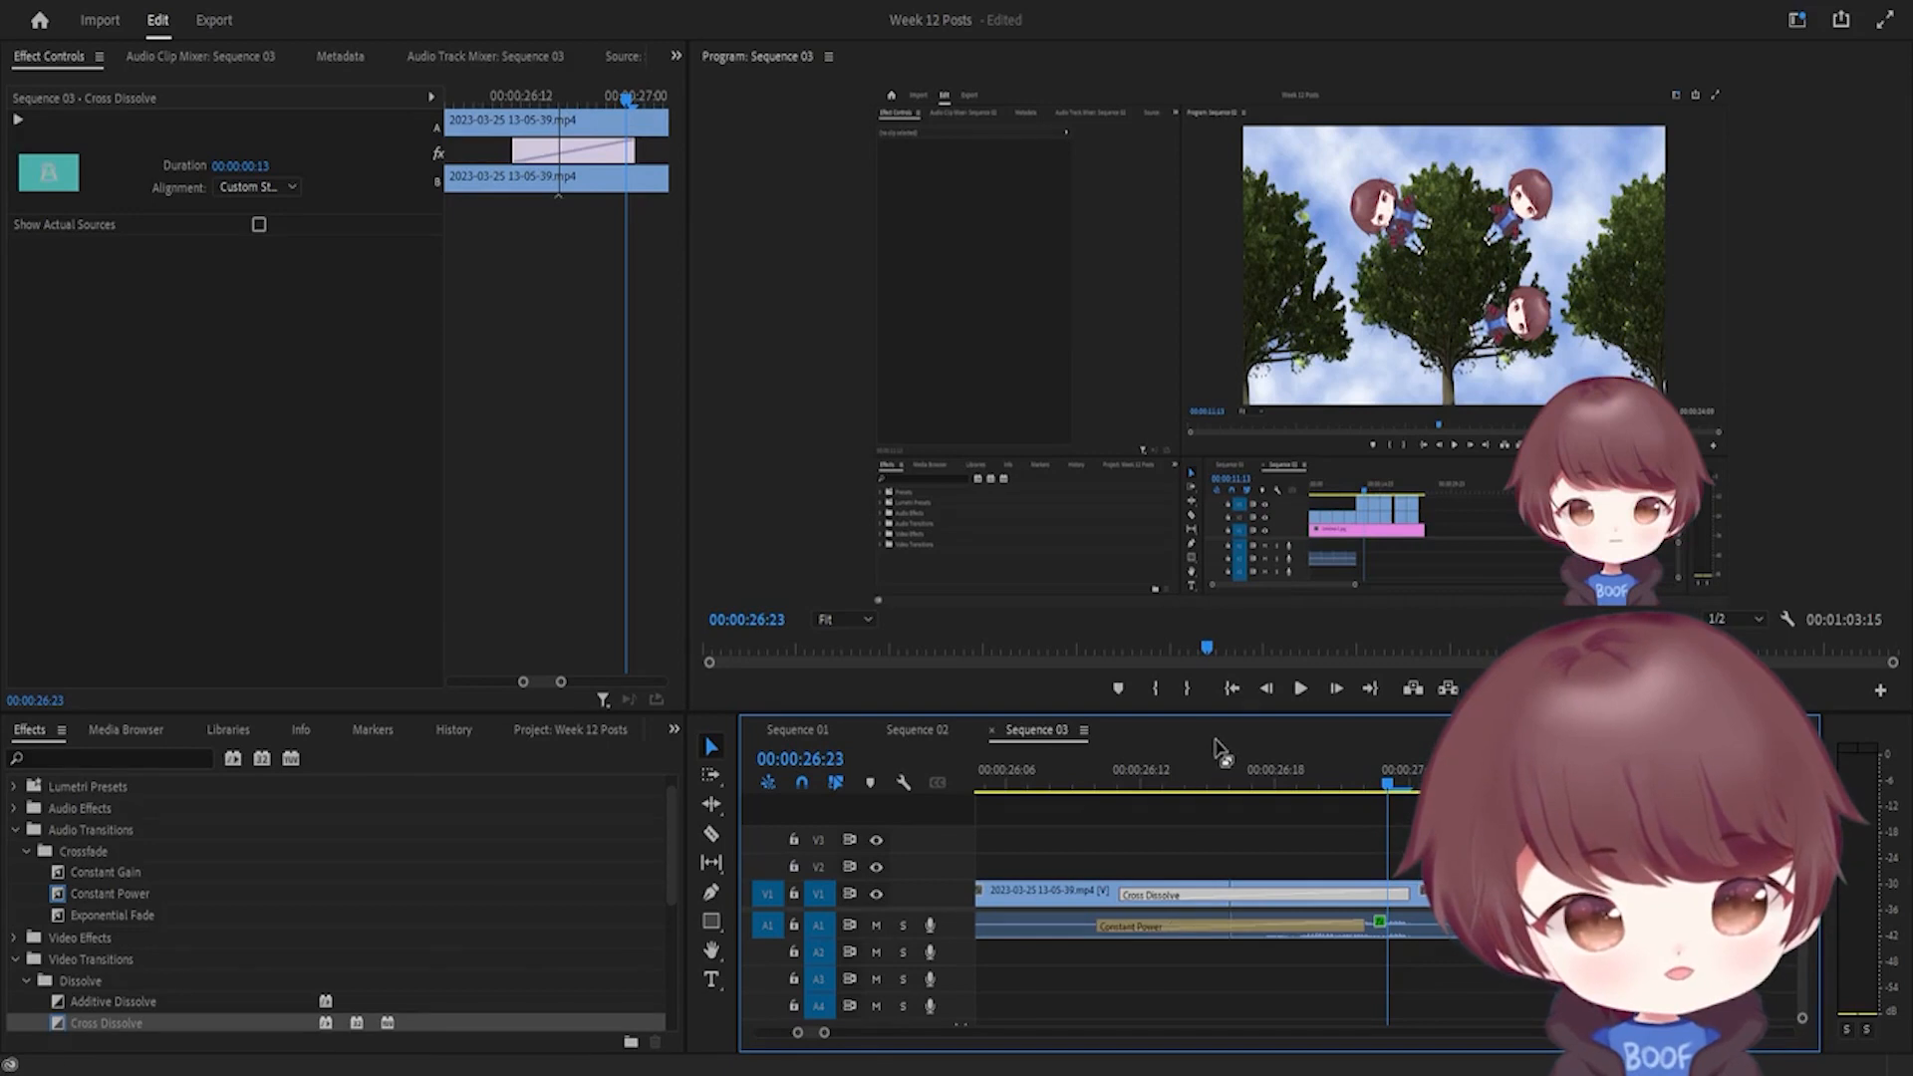
{"action": "mouse_move", "coordinate": [1218, 781]}
{"action": "left_mouse_down"}
{"action": "mouse_move", "coordinate": [1191, 784]}
{"action": "mouse_move", "coordinate": [1207, 783]}
{"action": "left_mouse_up"}
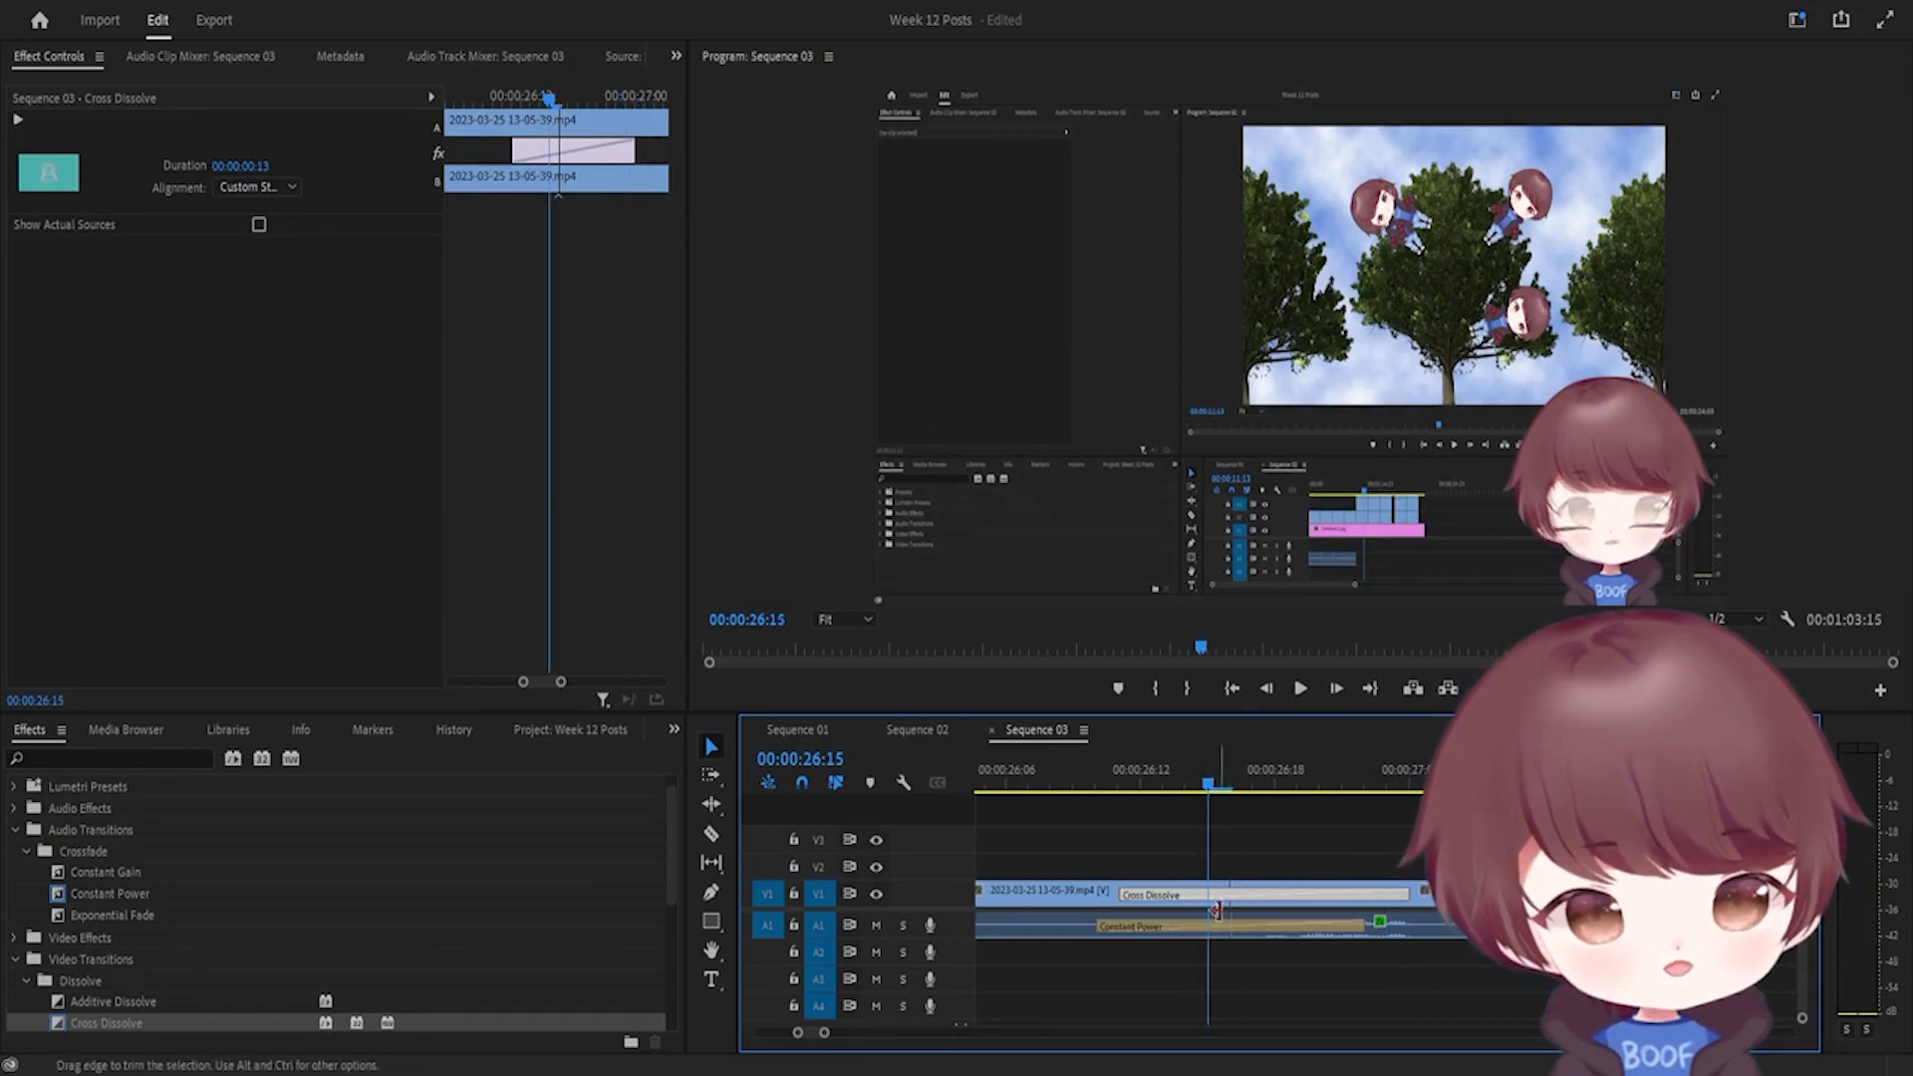
{"action": "left_click", "coordinate": [1232, 781]}
{"action": "left_click_drag", "start_coordinate": [1237, 902], "coordinate": [1236, 899]}
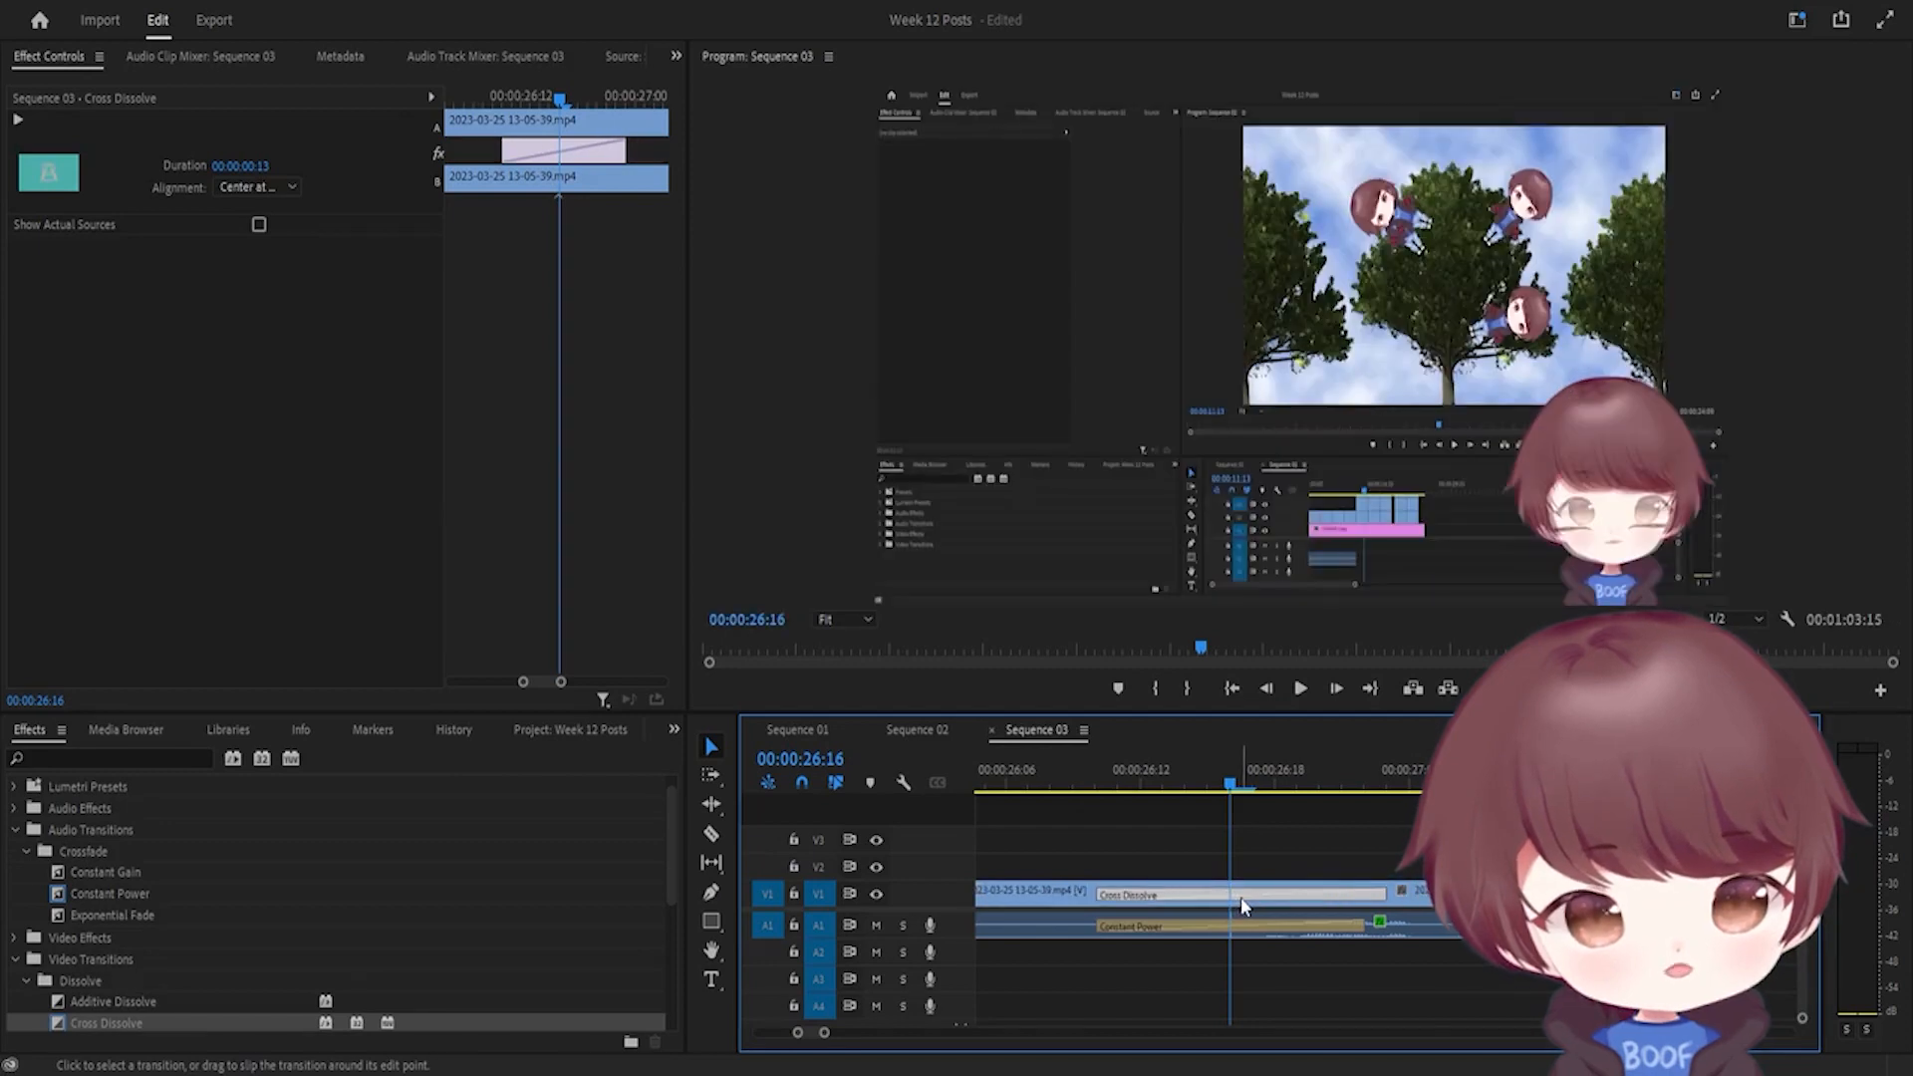
Step: Shorten the Cross Dissolve to 11 frames and compare its start with the Constant Power crossfade's start
{"action": "left_click_drag", "start_coordinate": [1386, 893], "coordinate": [1365, 894]}
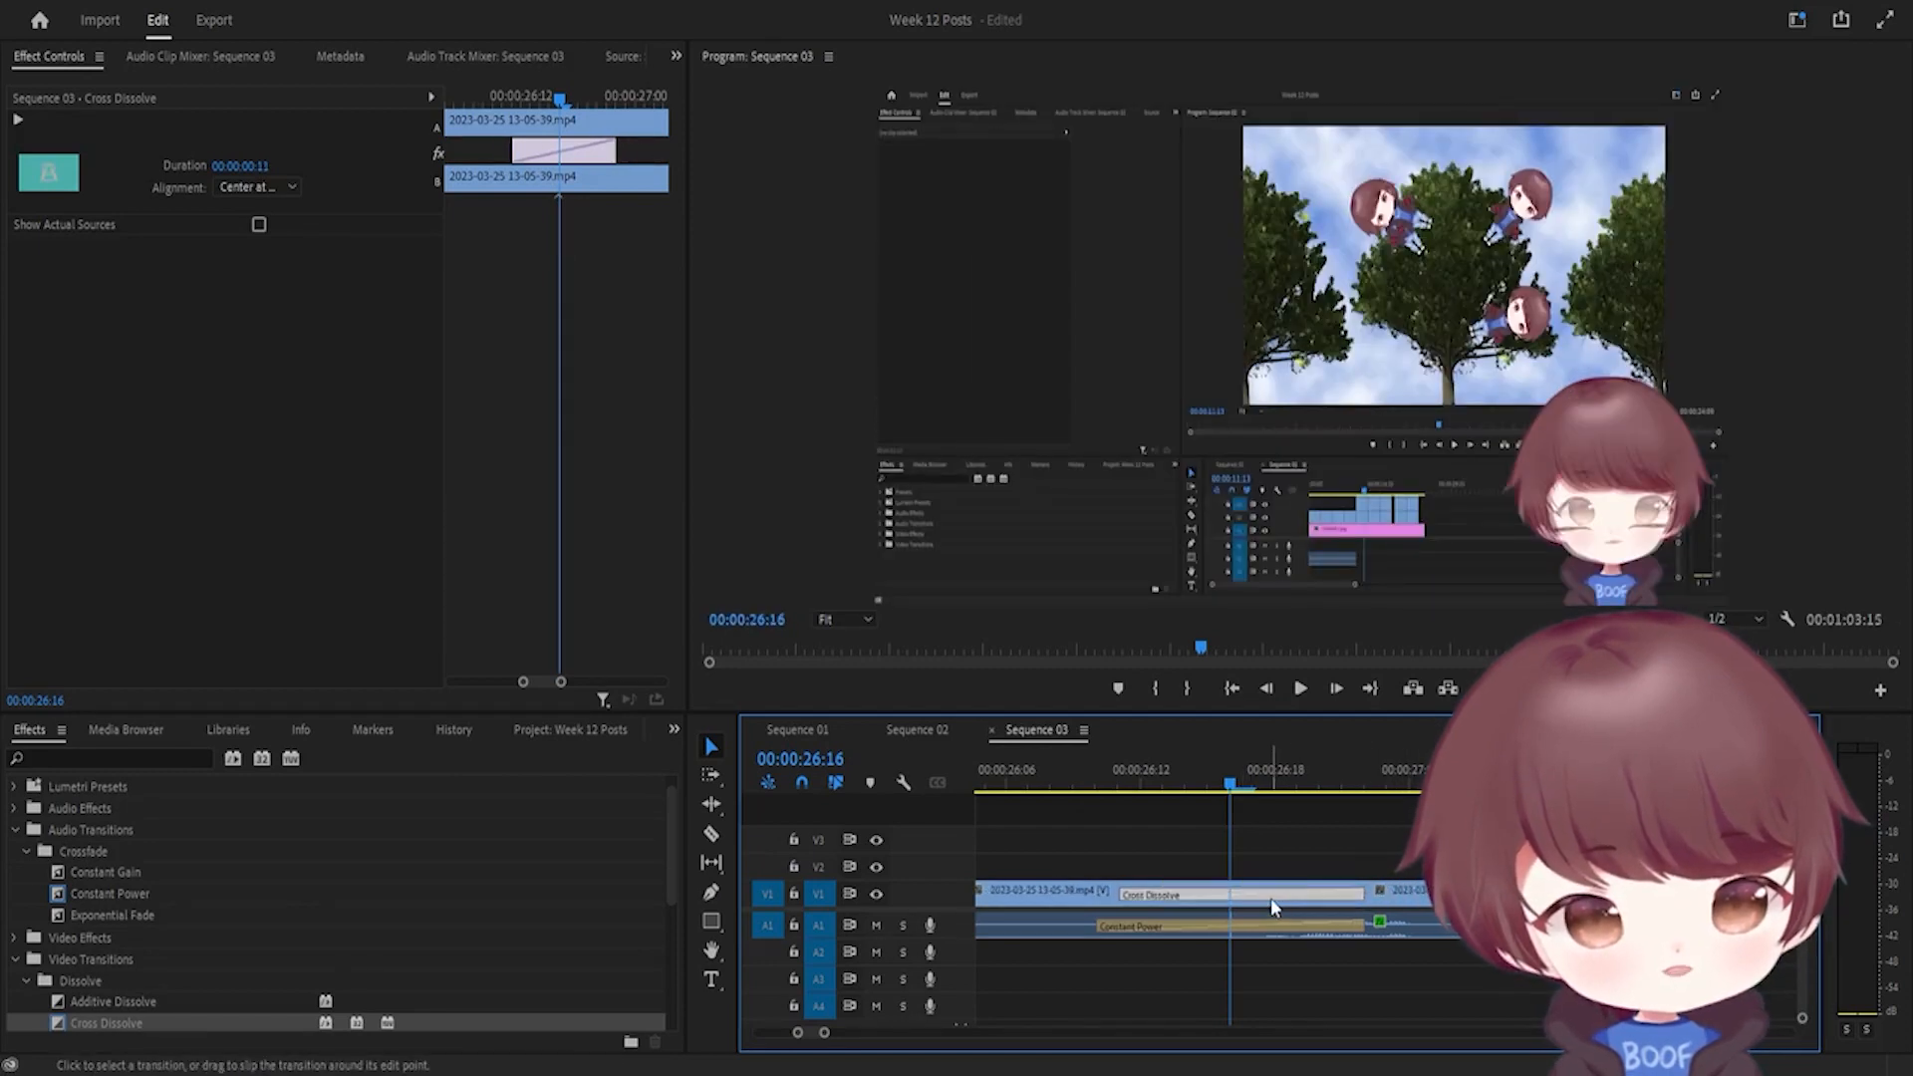
{"action": "left_click", "coordinate": [1120, 895]}
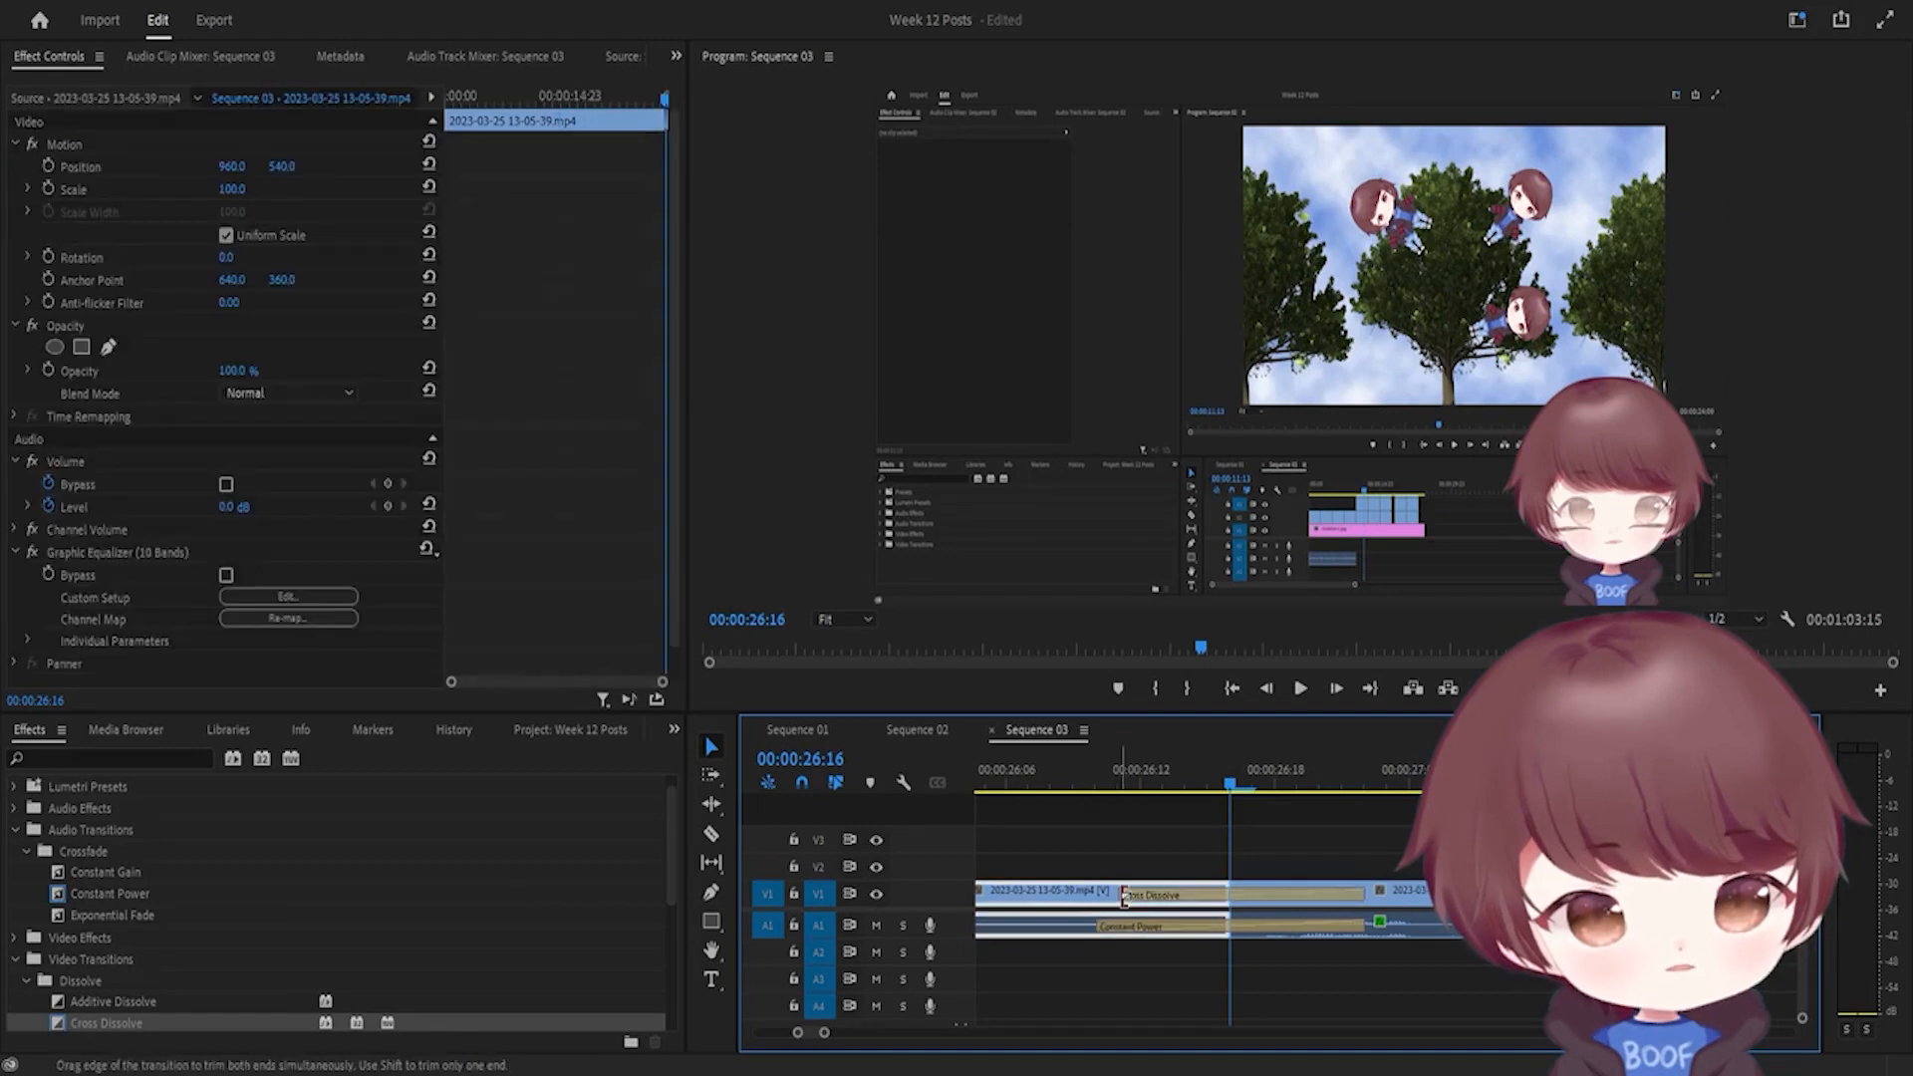
{"action": "left_click_drag", "start_coordinate": [1124, 896], "coordinate": [1112, 883]}
{"action": "left_click", "coordinate": [1141, 786]}
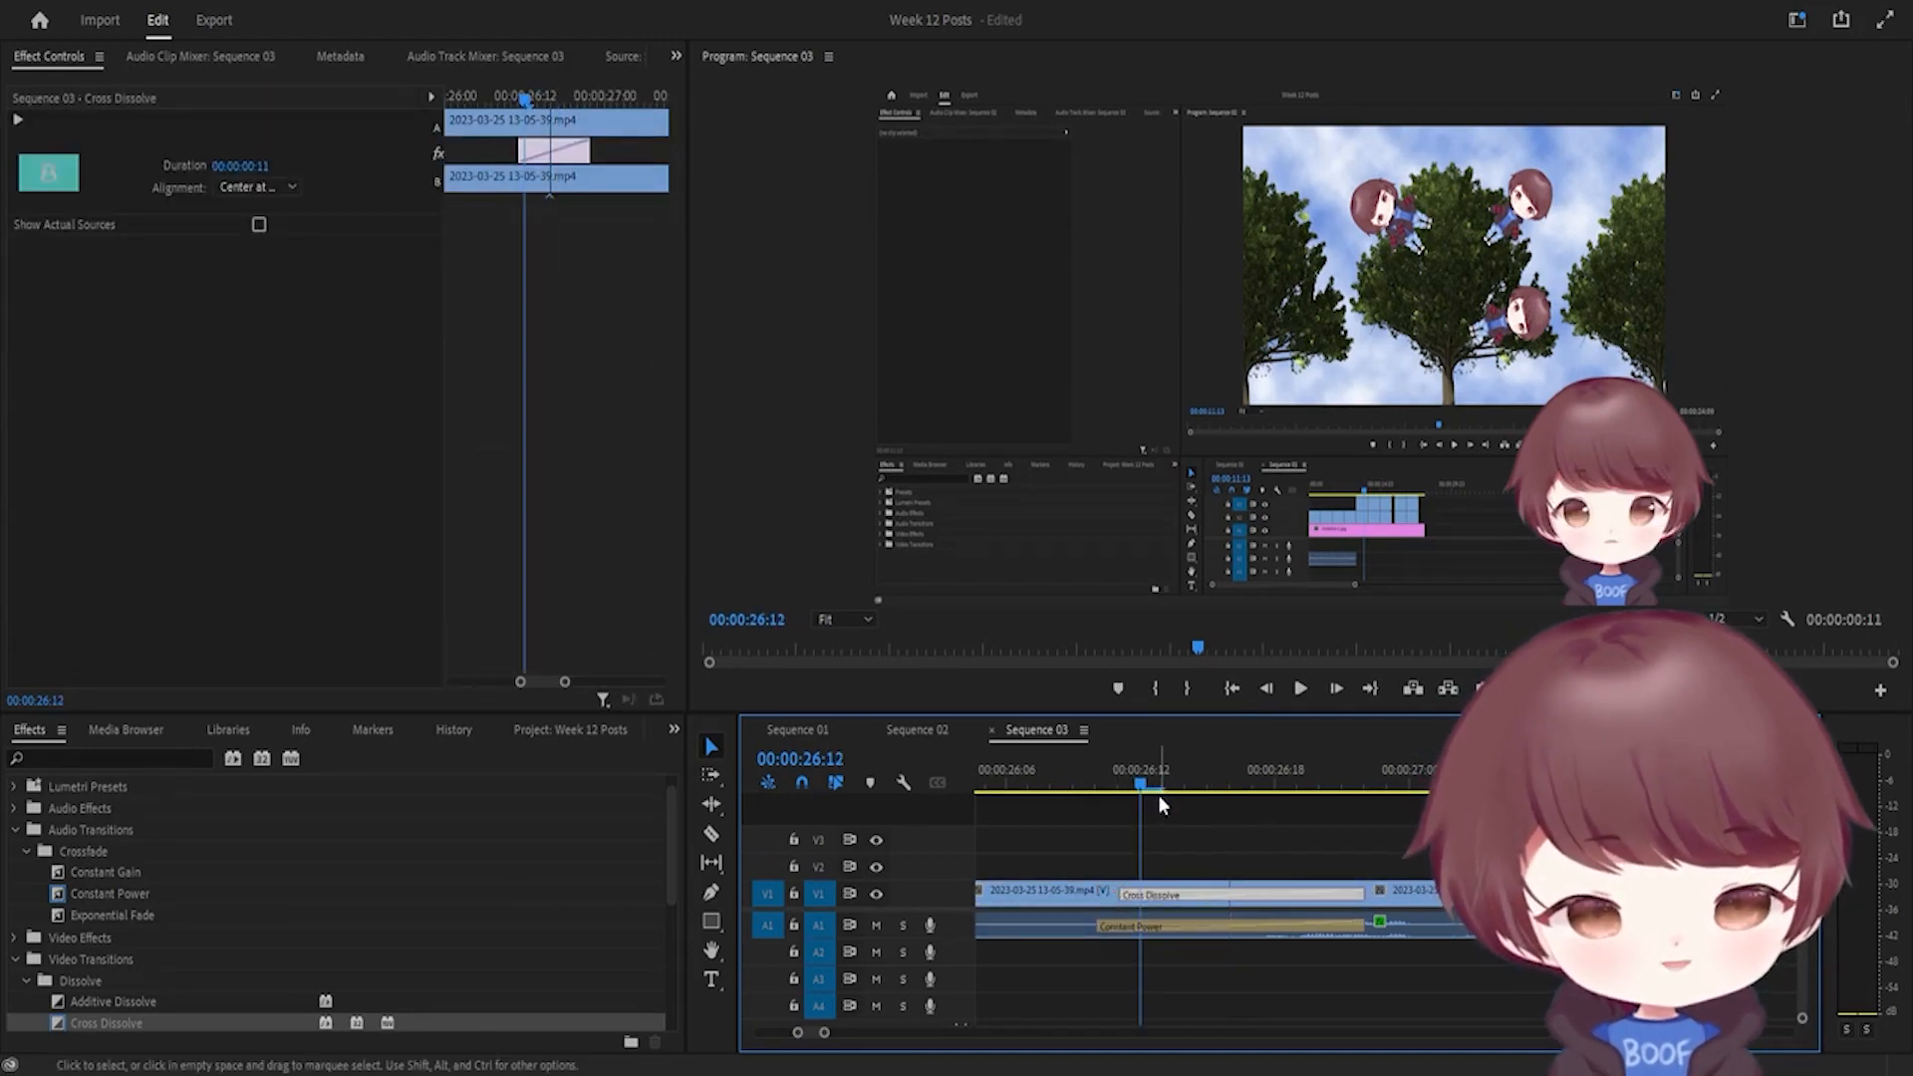
{"action": "key", "text": "Left"}
{"action": "key", "text": "Left"}
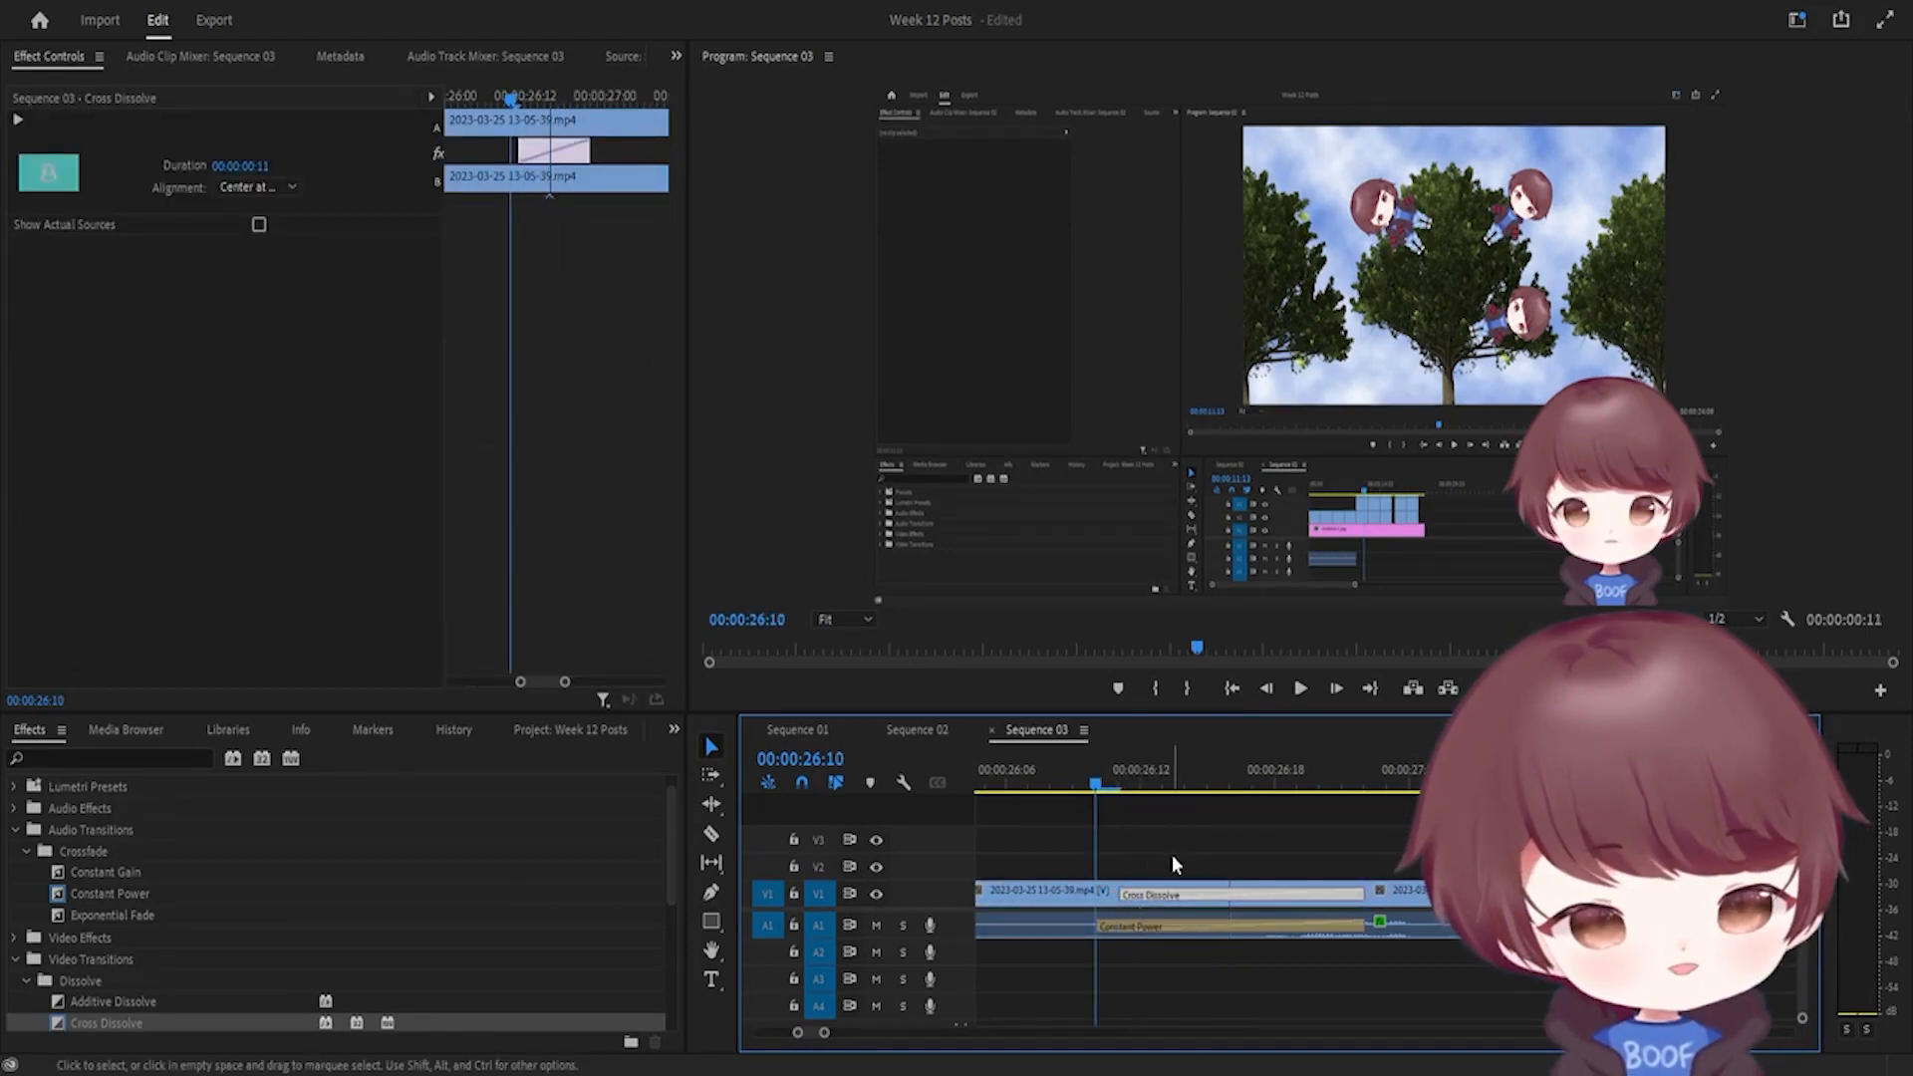
Step: Set the Cross Dissolve's duration to 12 frames and centre it on the cut, in line with the audio crossfade
{"action": "left_click", "coordinate": [1123, 893]}
{"action": "left_click", "coordinate": [1136, 894]}
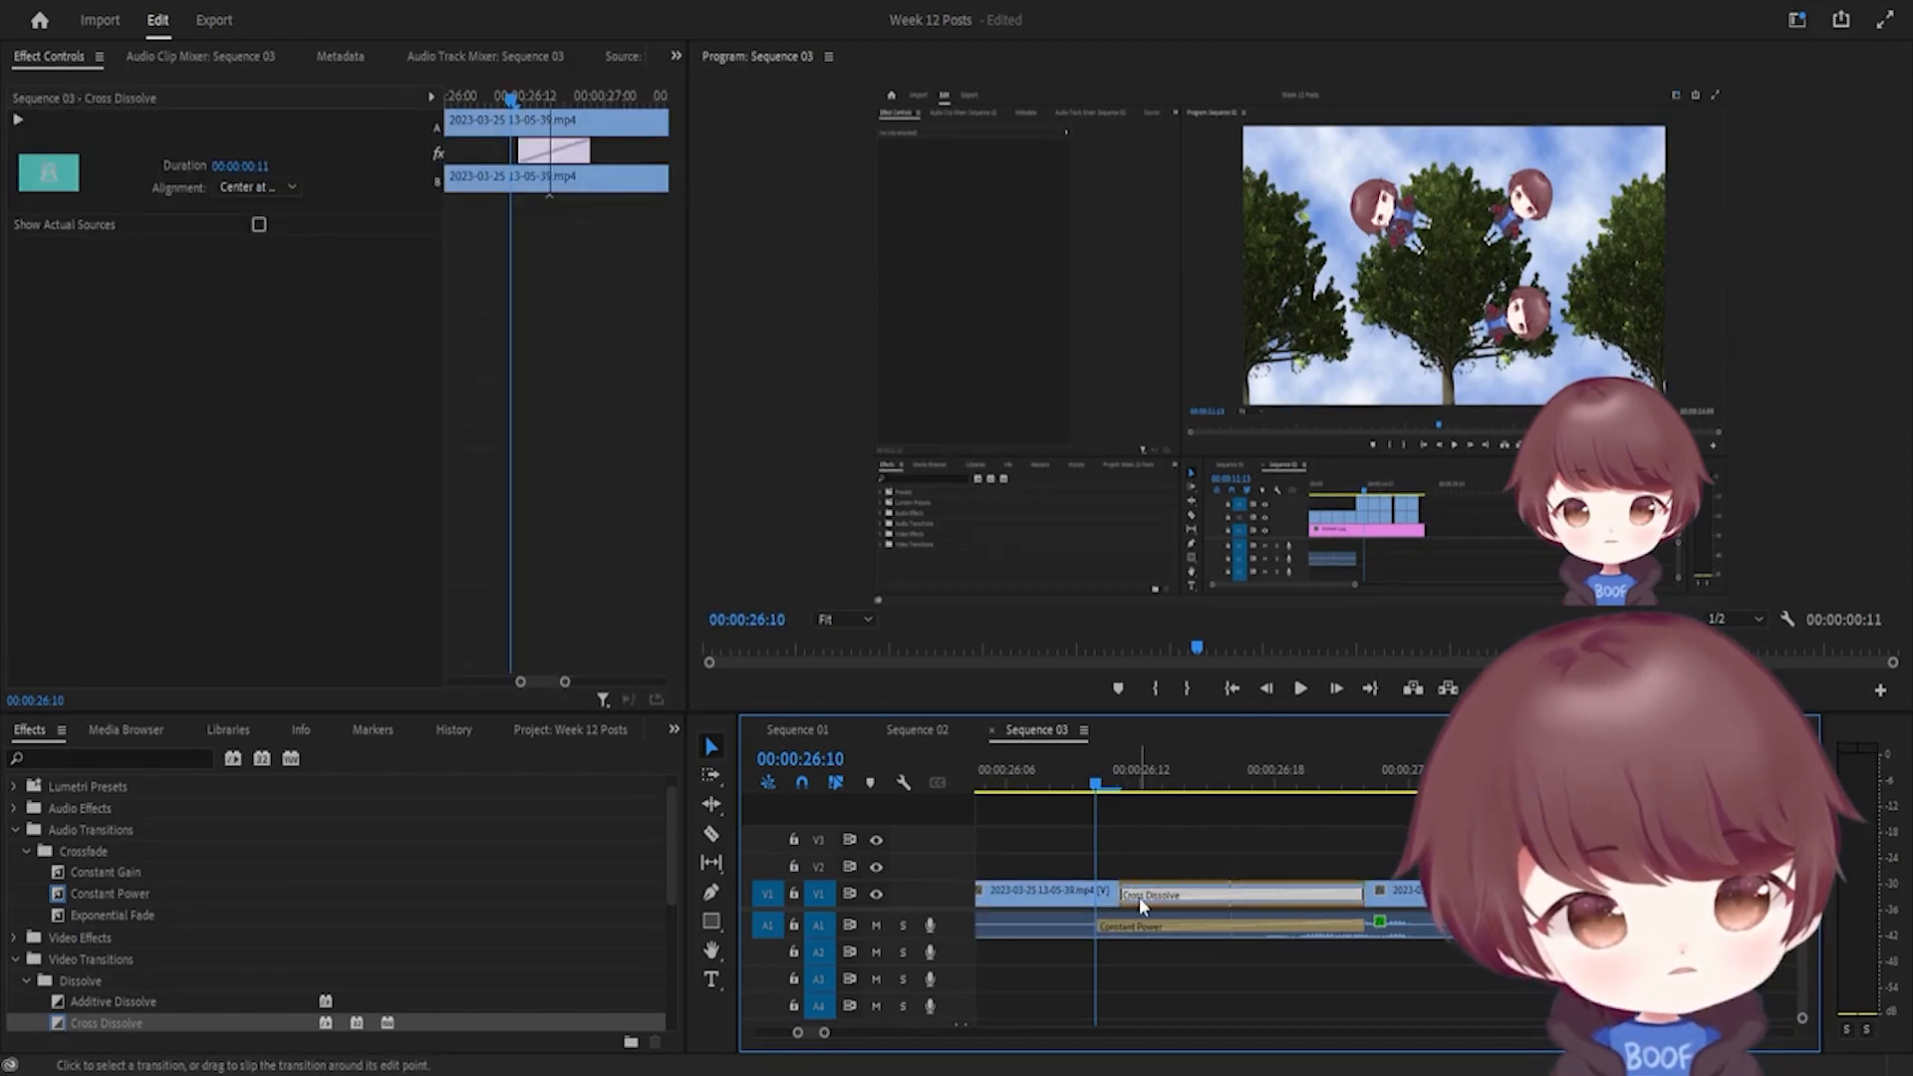
{"action": "double_click", "coordinate": [1139, 893]}
{"action": "key", "text": "Return"}
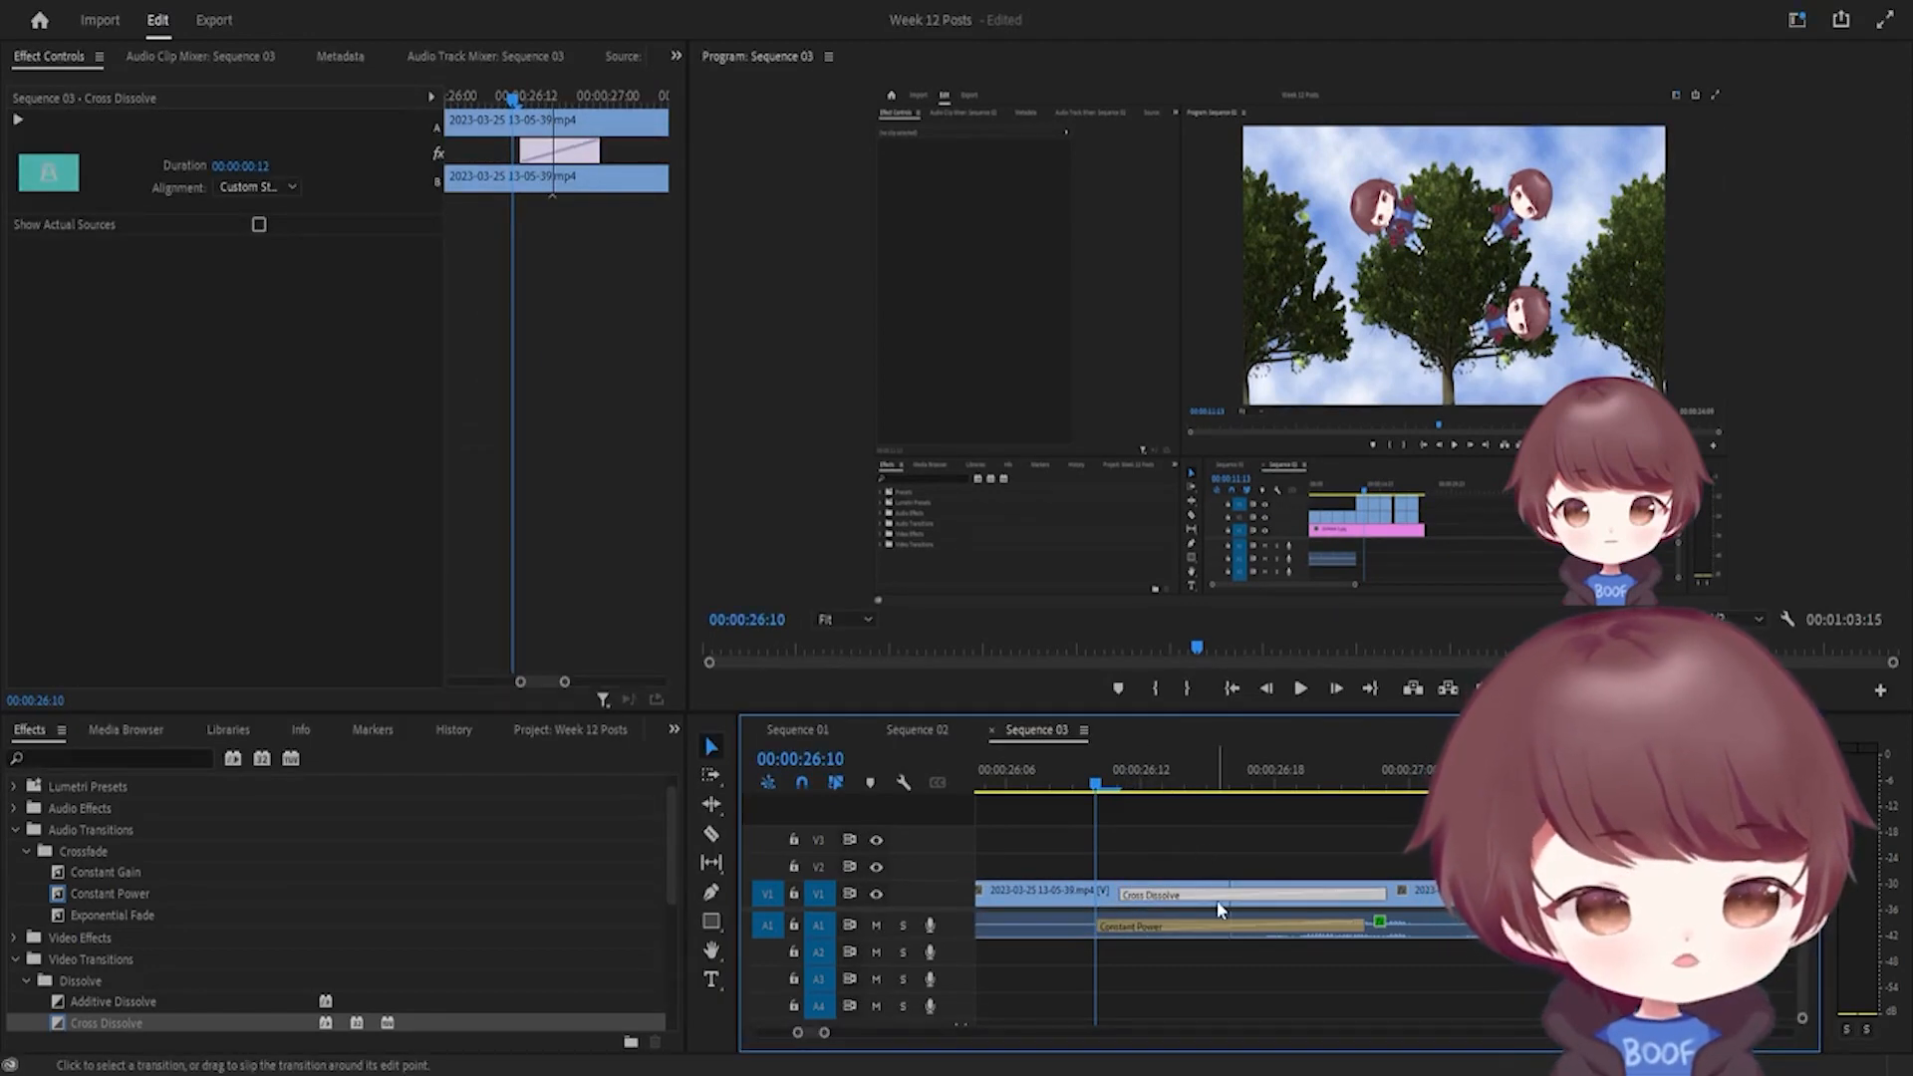
{"action": "left_click_drag", "start_coordinate": [1216, 899], "coordinate": [1199, 893]}
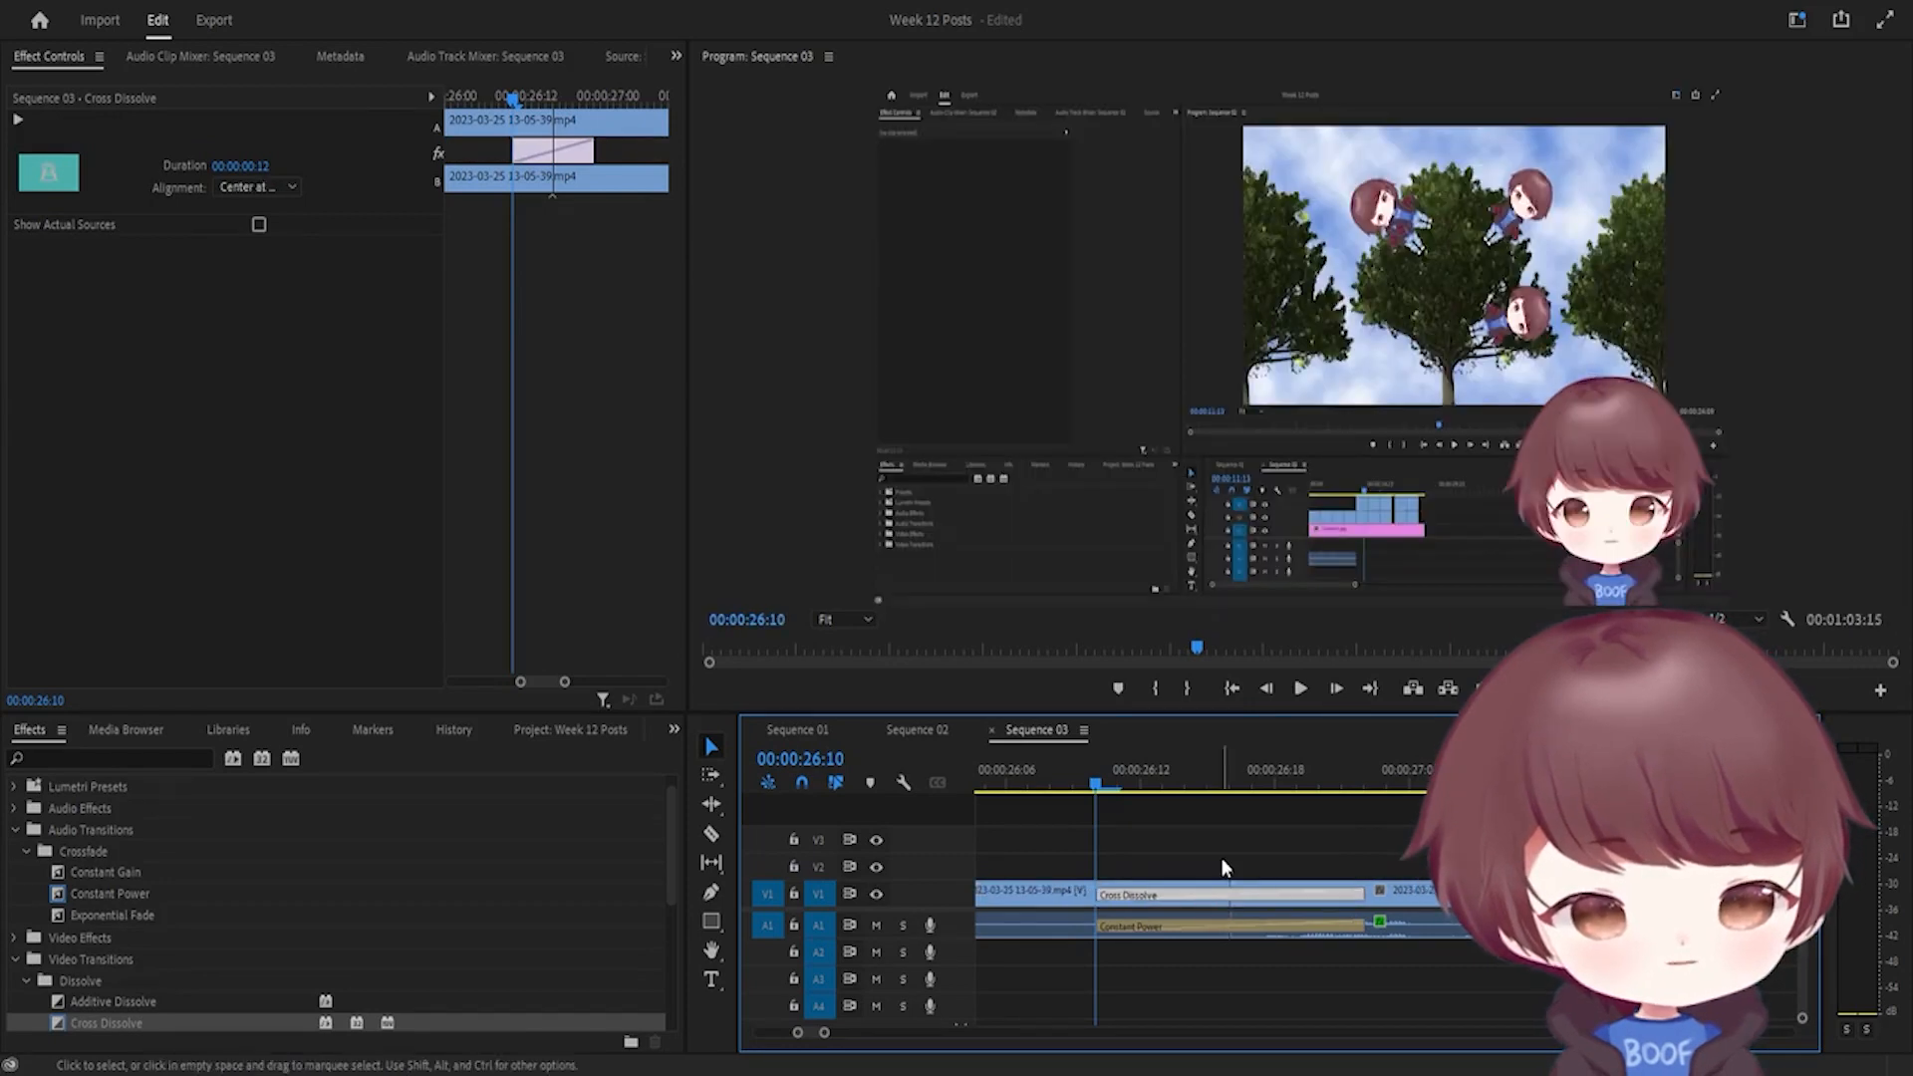
Step: Scrub back before the join and play through it to review the 12-frame Cross Dissolve
{"action": "left_click_drag", "start_coordinate": [1133, 775], "coordinate": [1007, 837]}
{"action": "left_click", "coordinate": [1121, 782]}
{"action": "left_click_drag", "start_coordinate": [1122, 779], "coordinate": [994, 844]}
{"action": "key", "text": "space"}
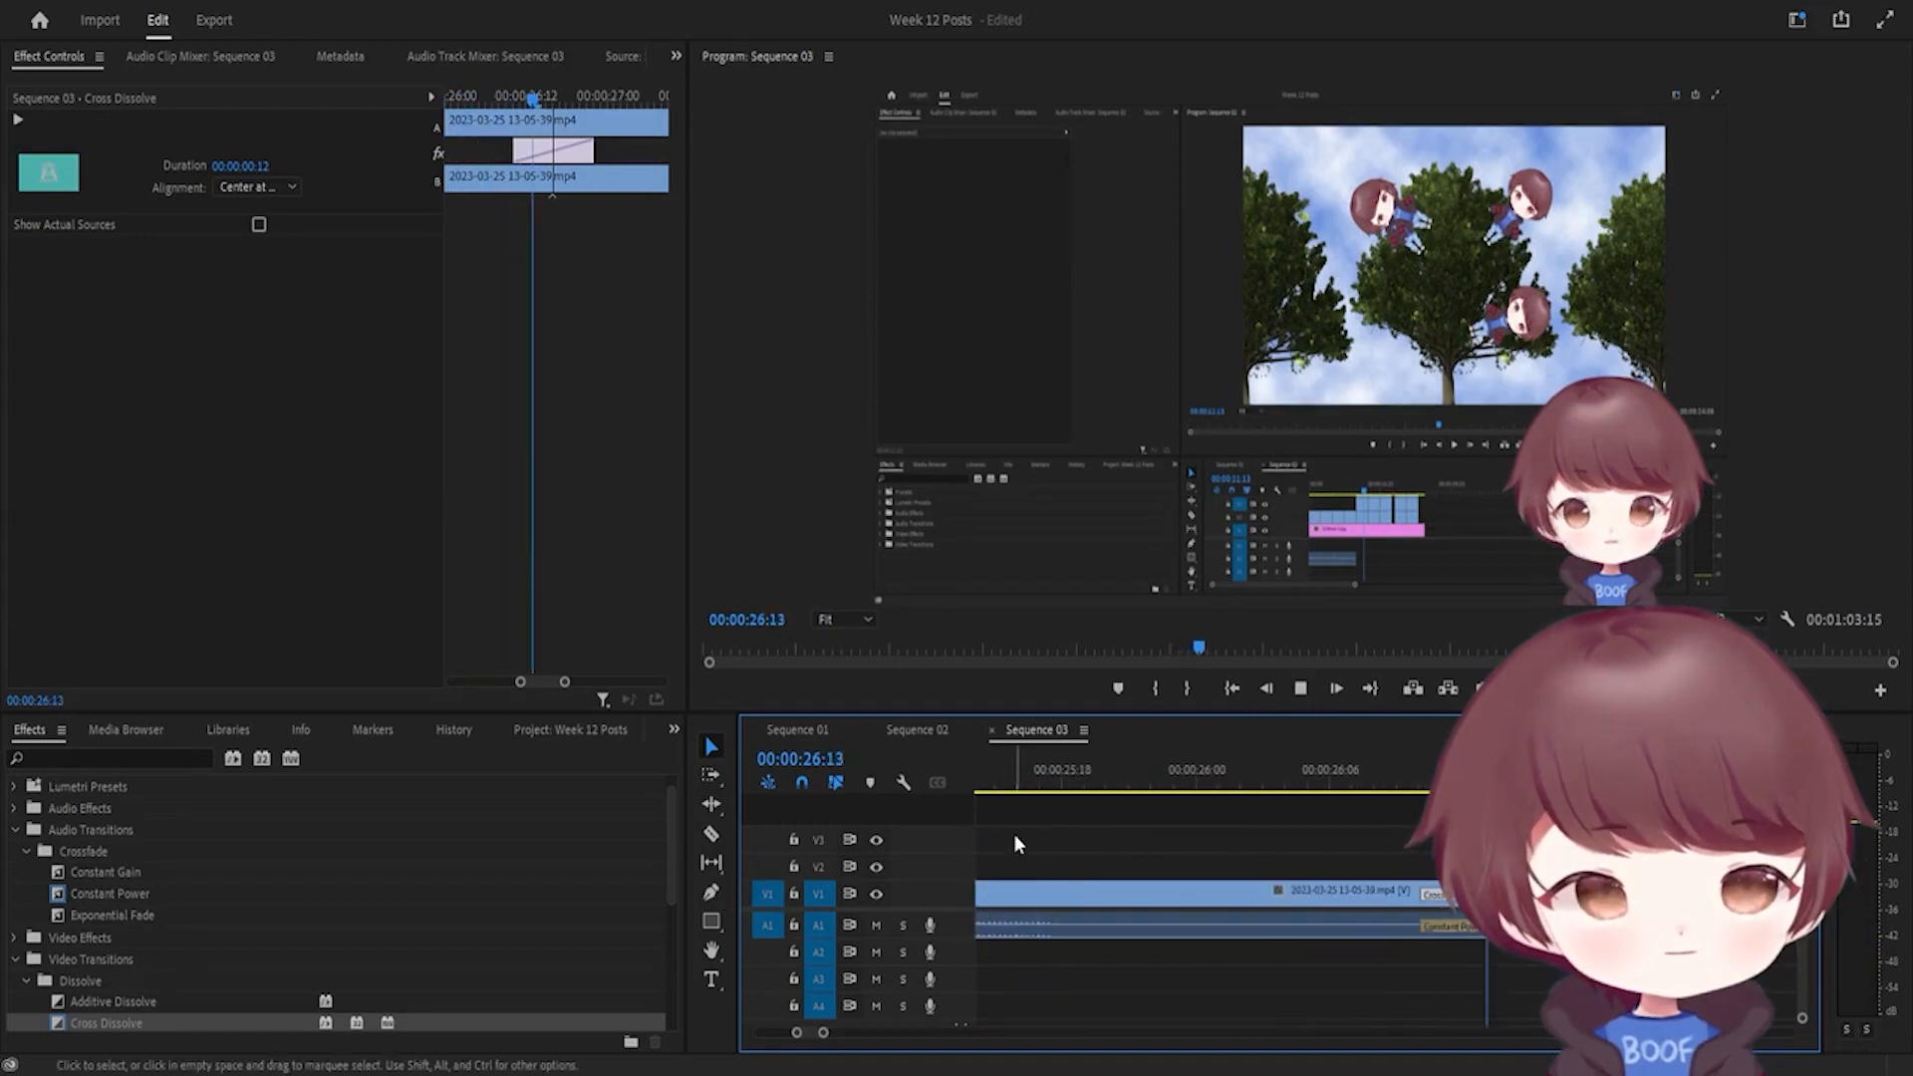
{"action": "key", "text": "space"}
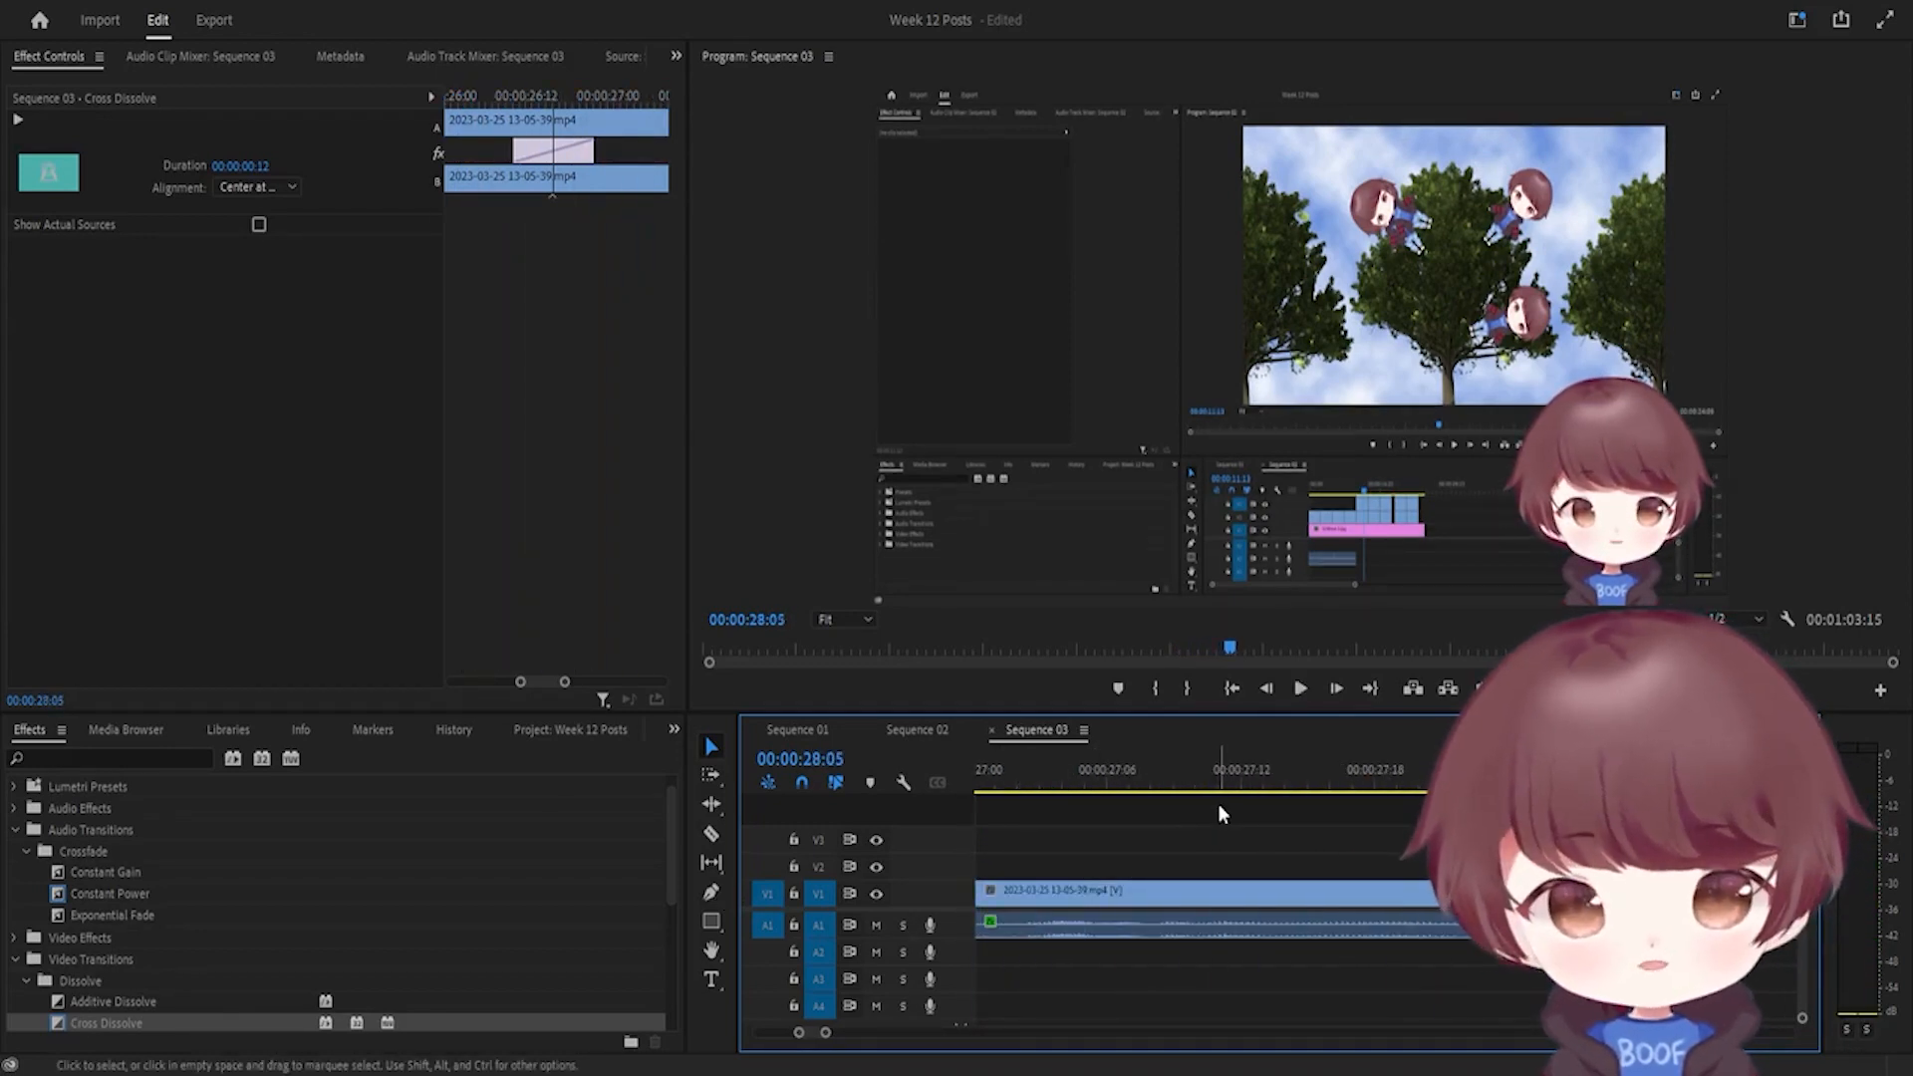
Step: Return to the start of both transitions, scrub around it and play through the join once more
{"action": "scroll", "coordinate": [1171, 859], "scroll_direction": "left", "scroll_amount": 3}
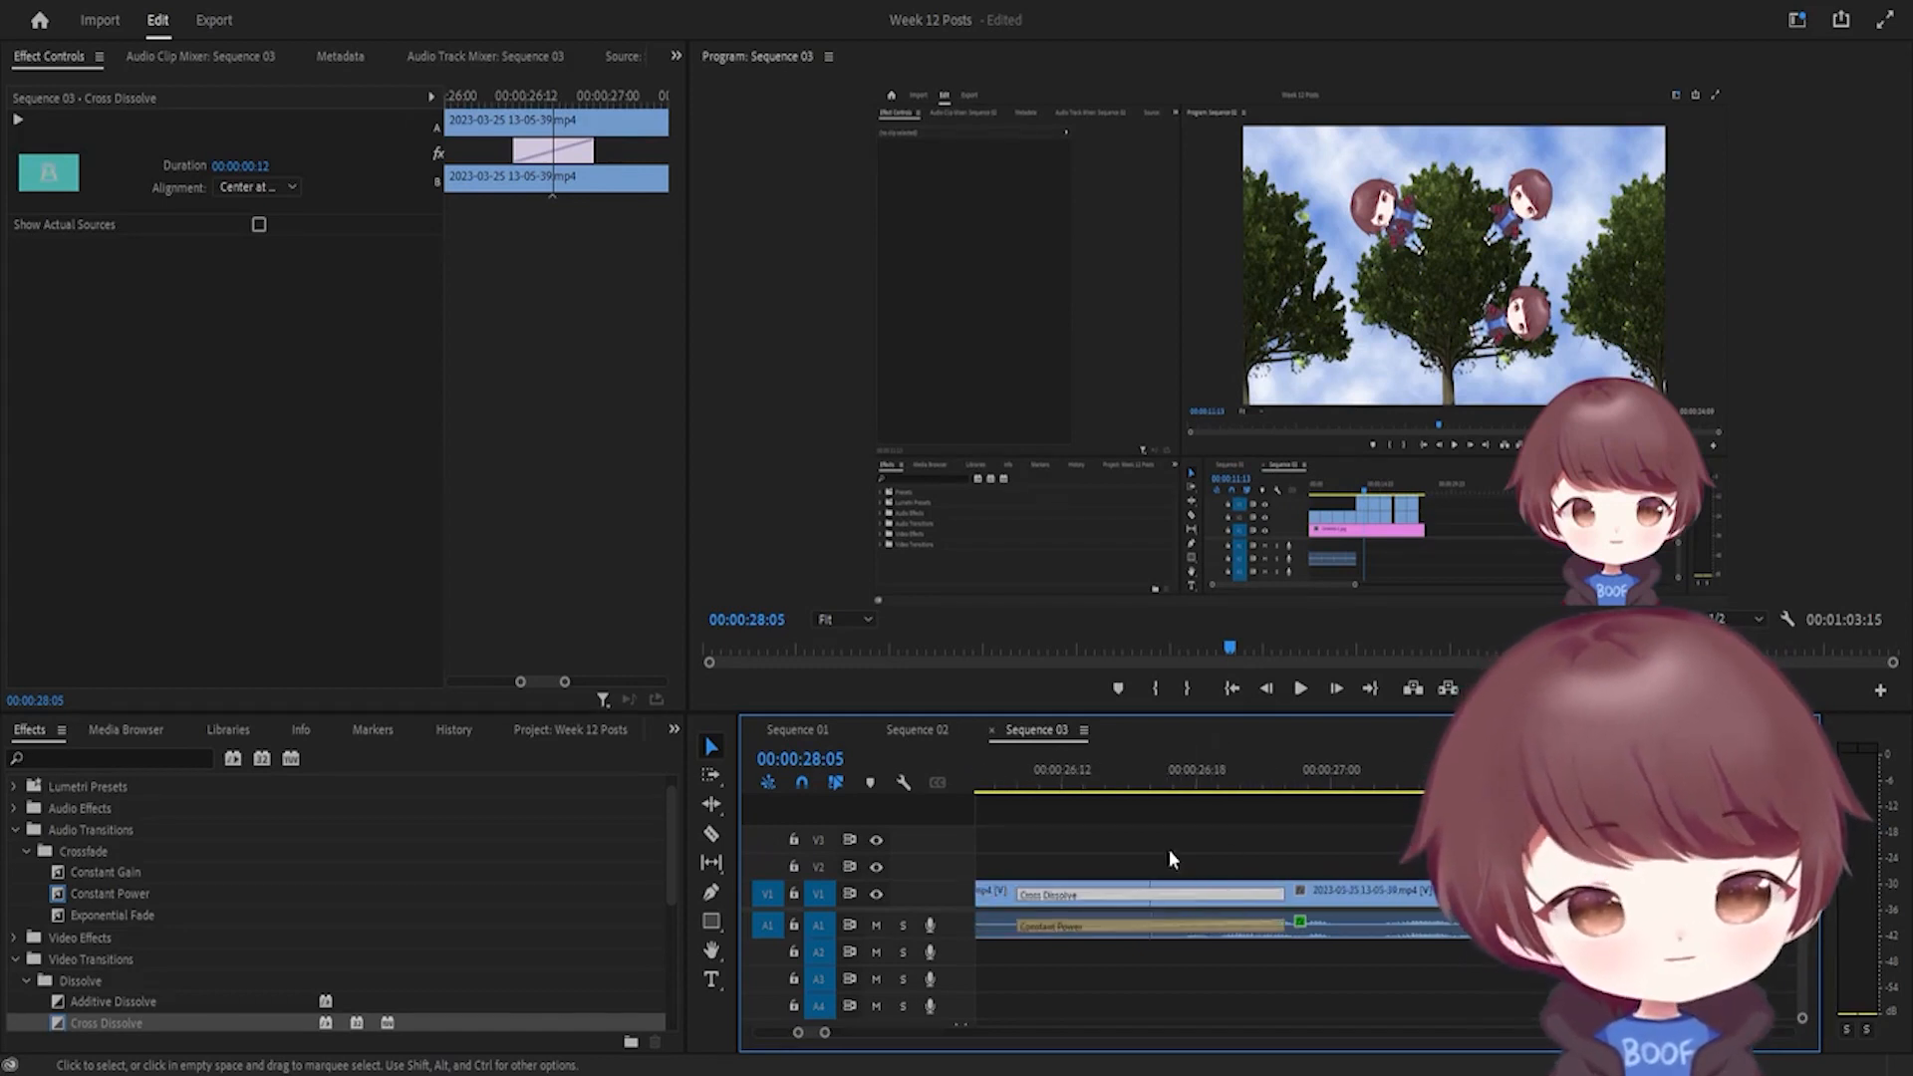
{"action": "left_click_drag", "start_coordinate": [1046, 788], "coordinate": [1013, 794]}
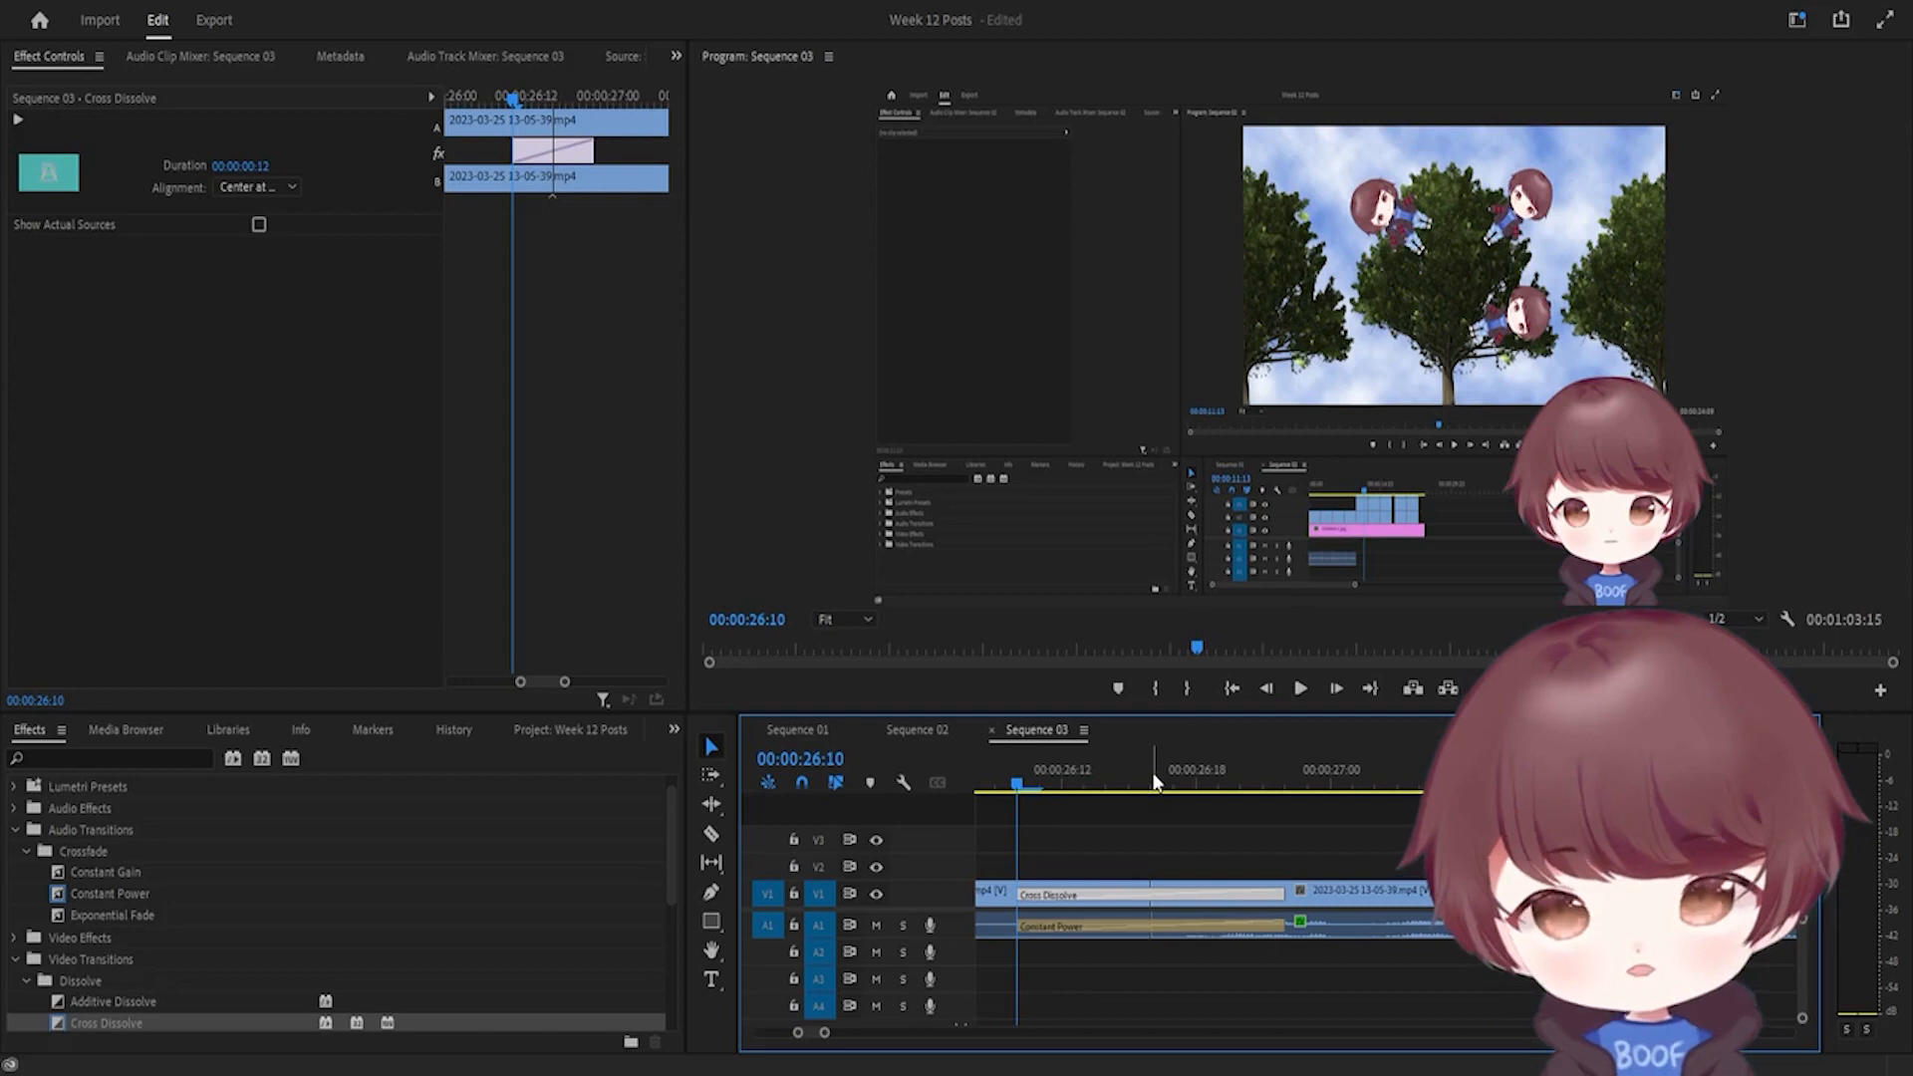
{"action": "scroll", "coordinate": [1216, 912], "scroll_direction": "up", "scroll_amount": 2}
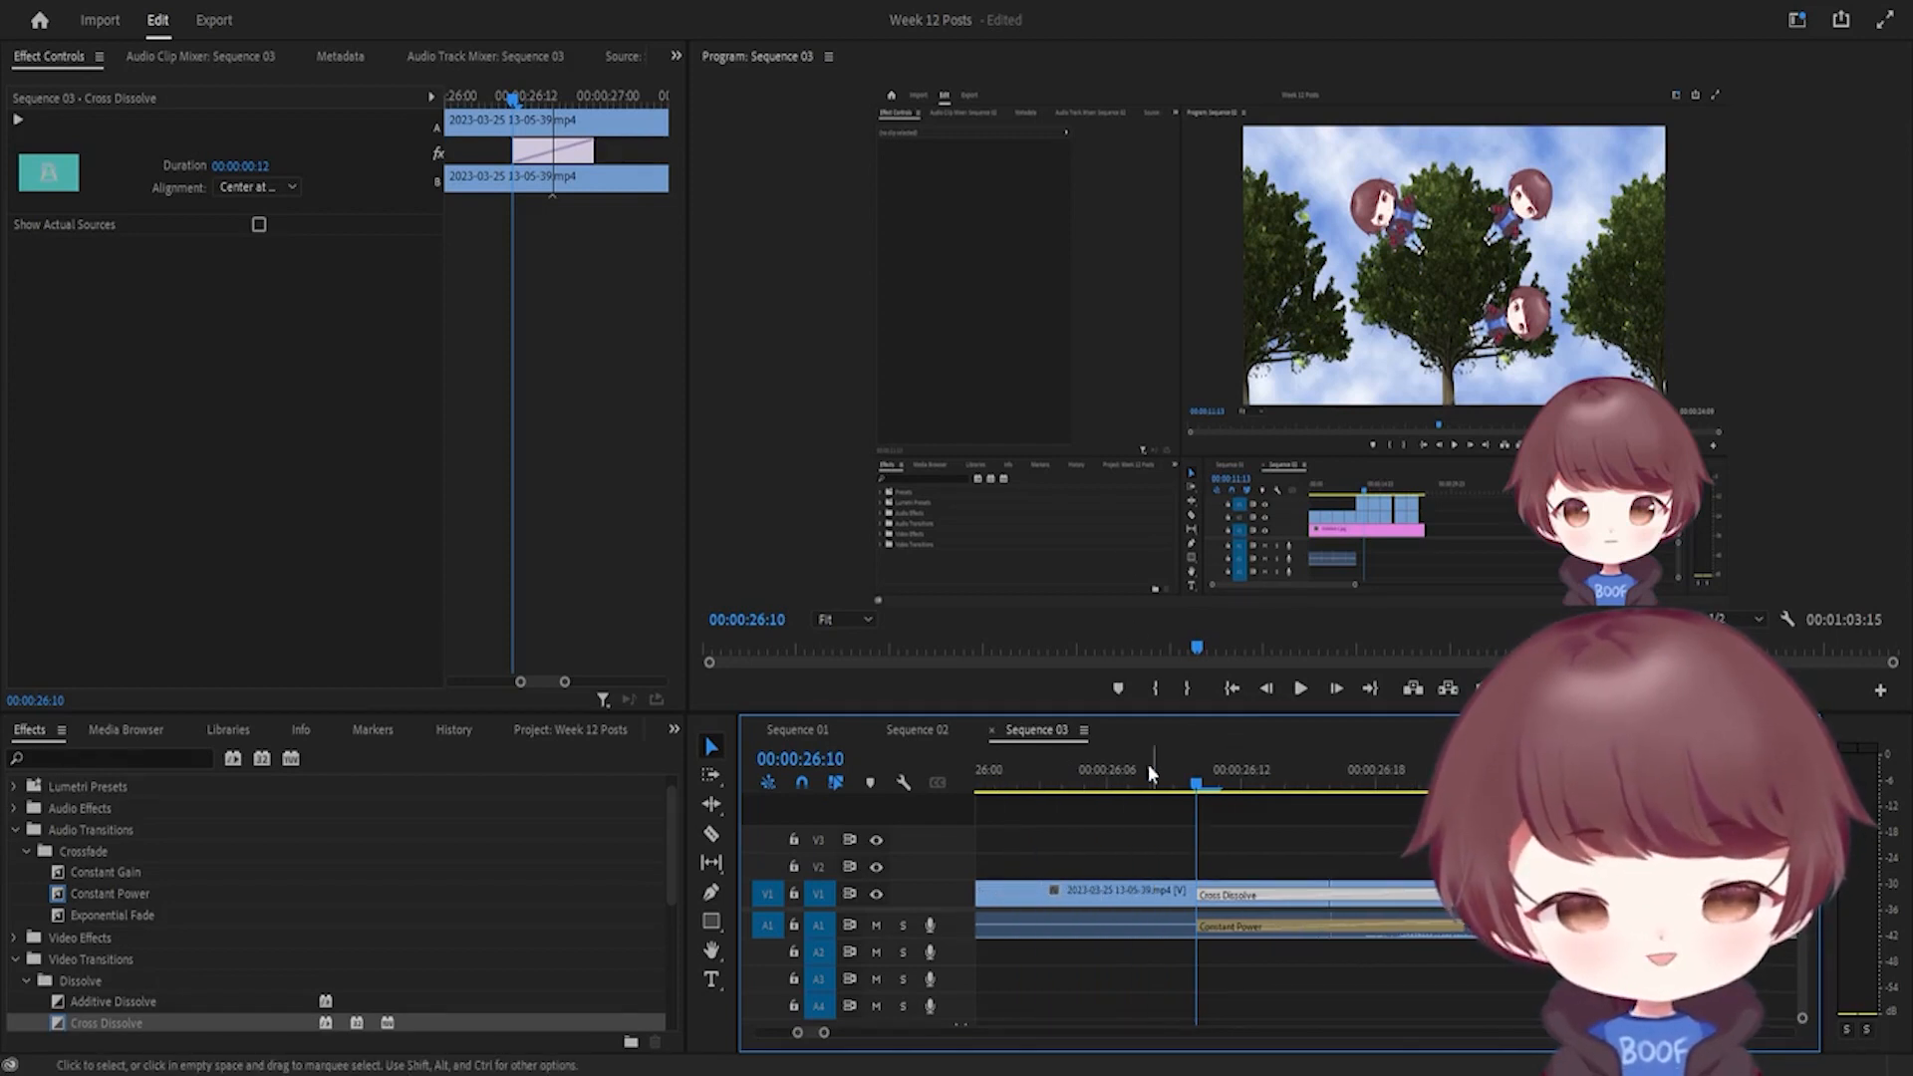
{"action": "left_click", "coordinate": [1084, 773]}
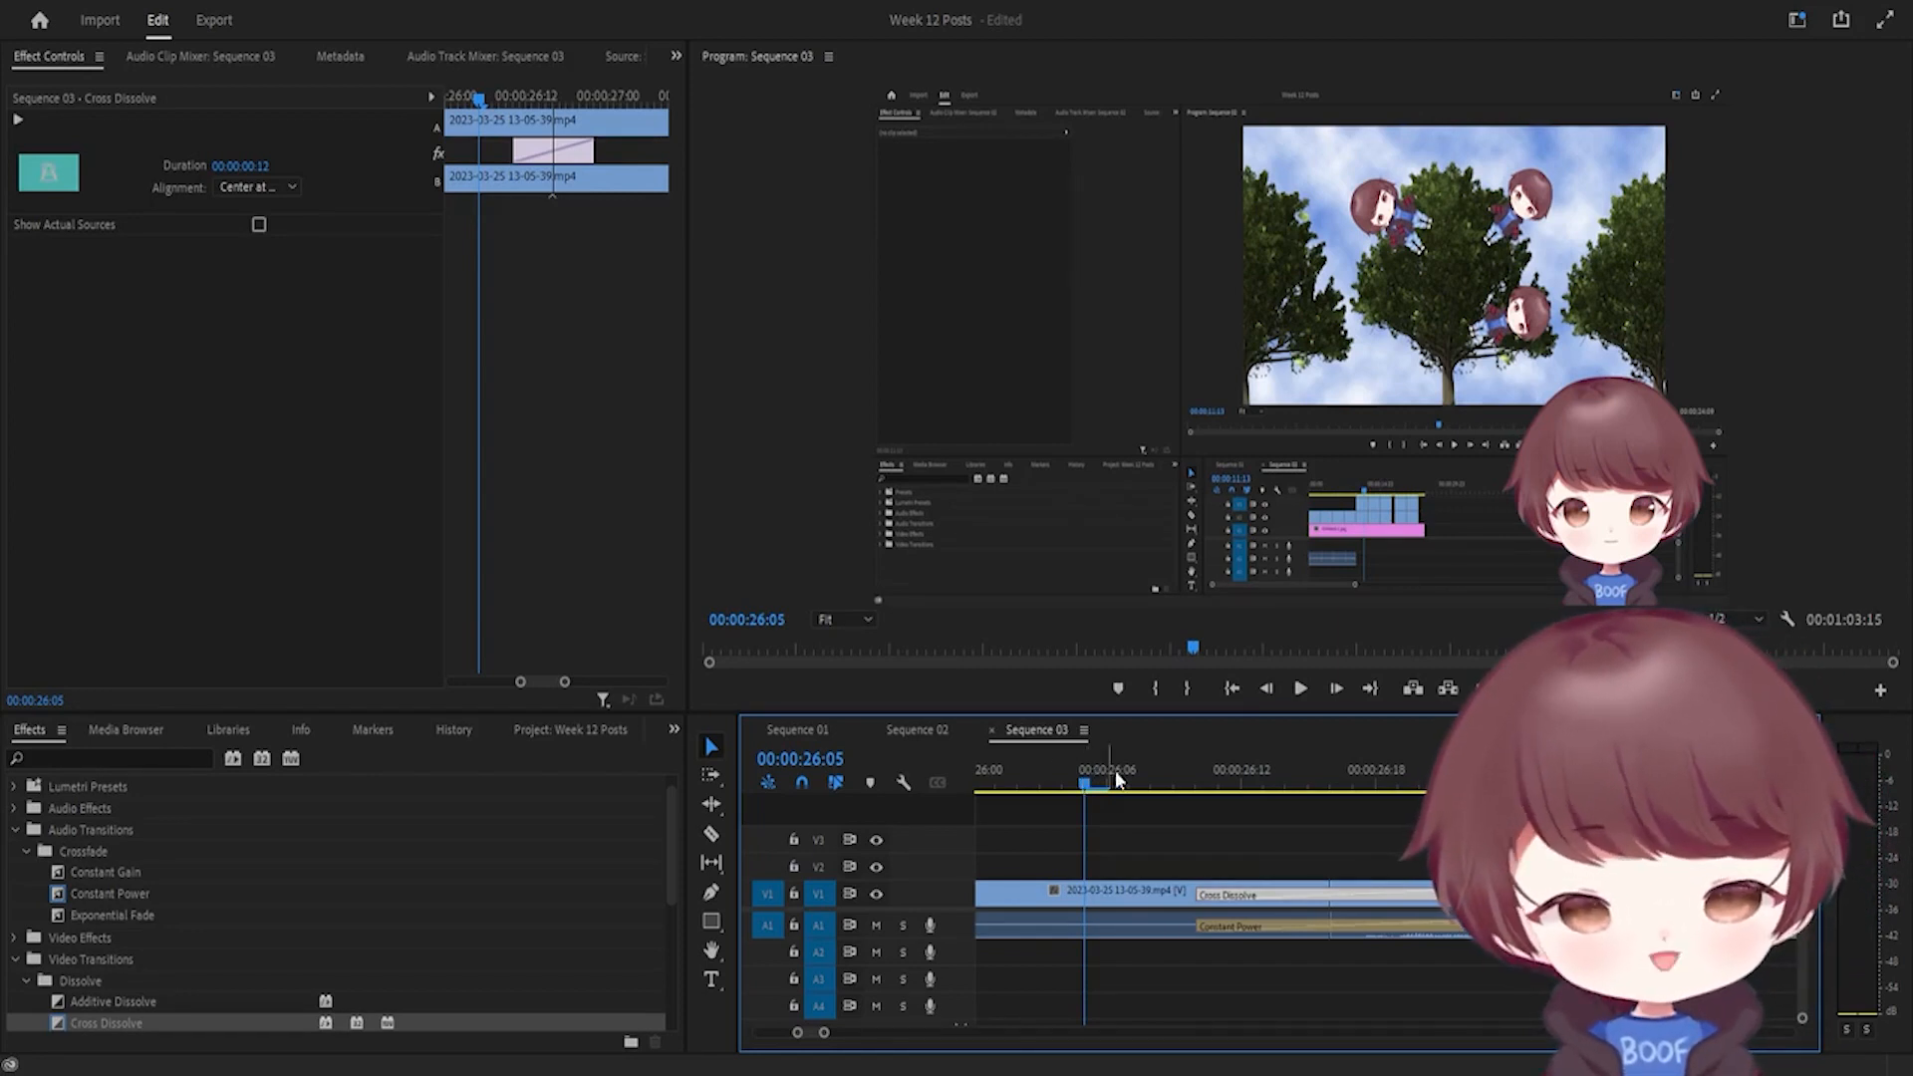
{"action": "left_click_drag", "start_coordinate": [1246, 785], "coordinate": [1110, 828]}
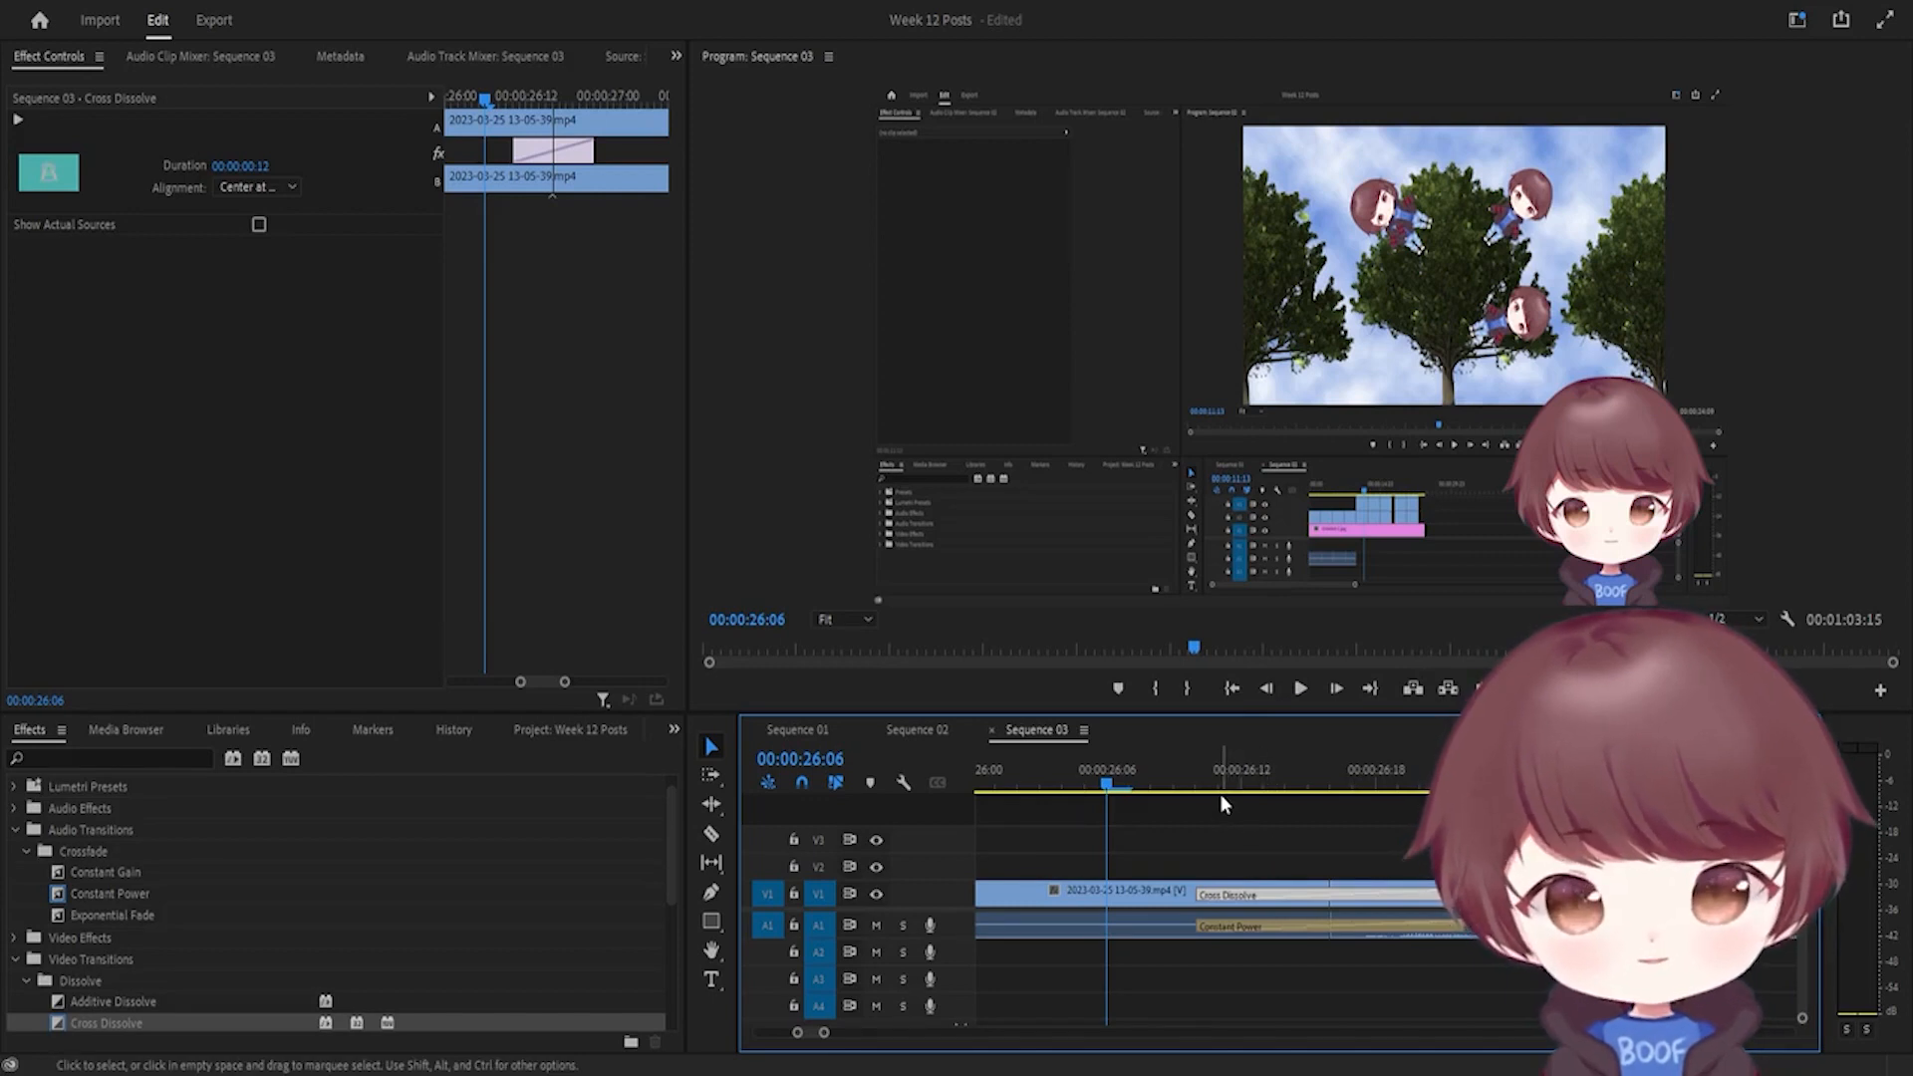
{"action": "key", "text": "space"}
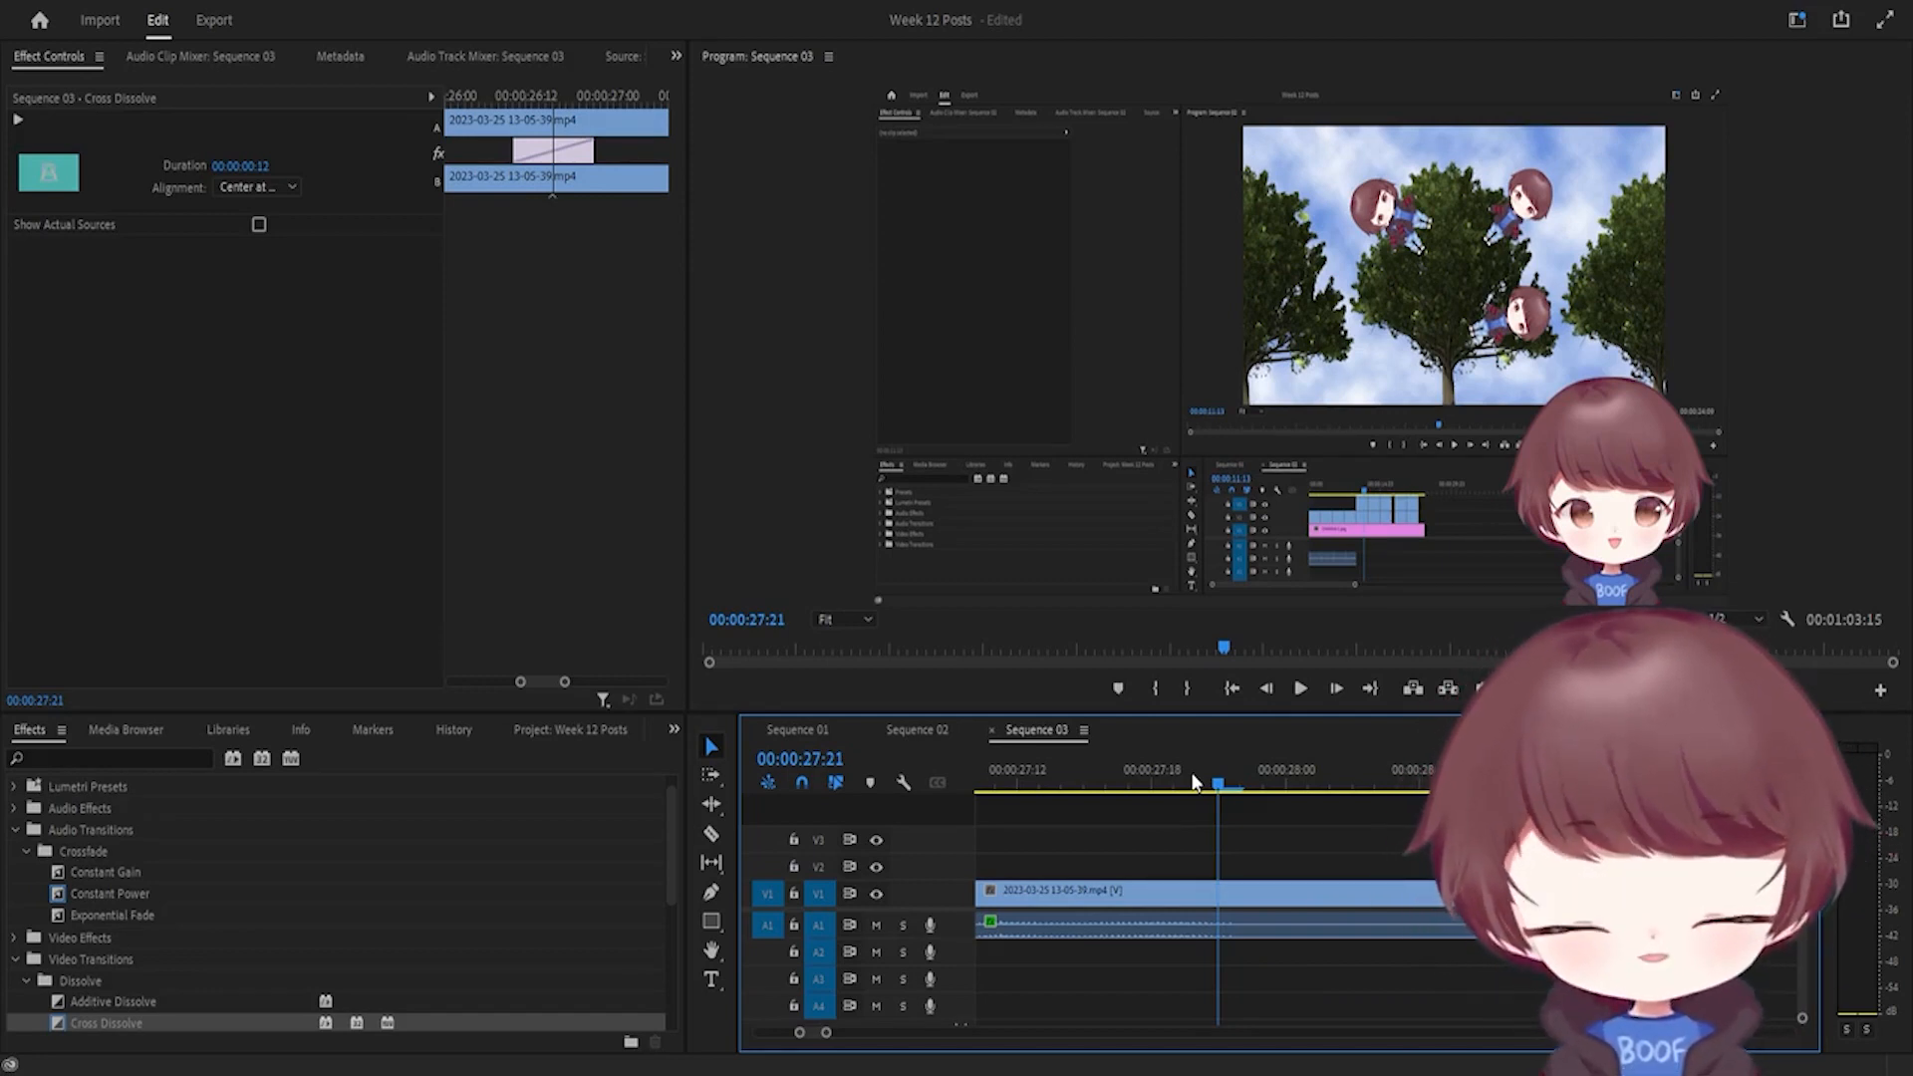
{"action": "scroll", "coordinate": [1195, 941], "scroll_direction": "up", "scroll_amount": 5}
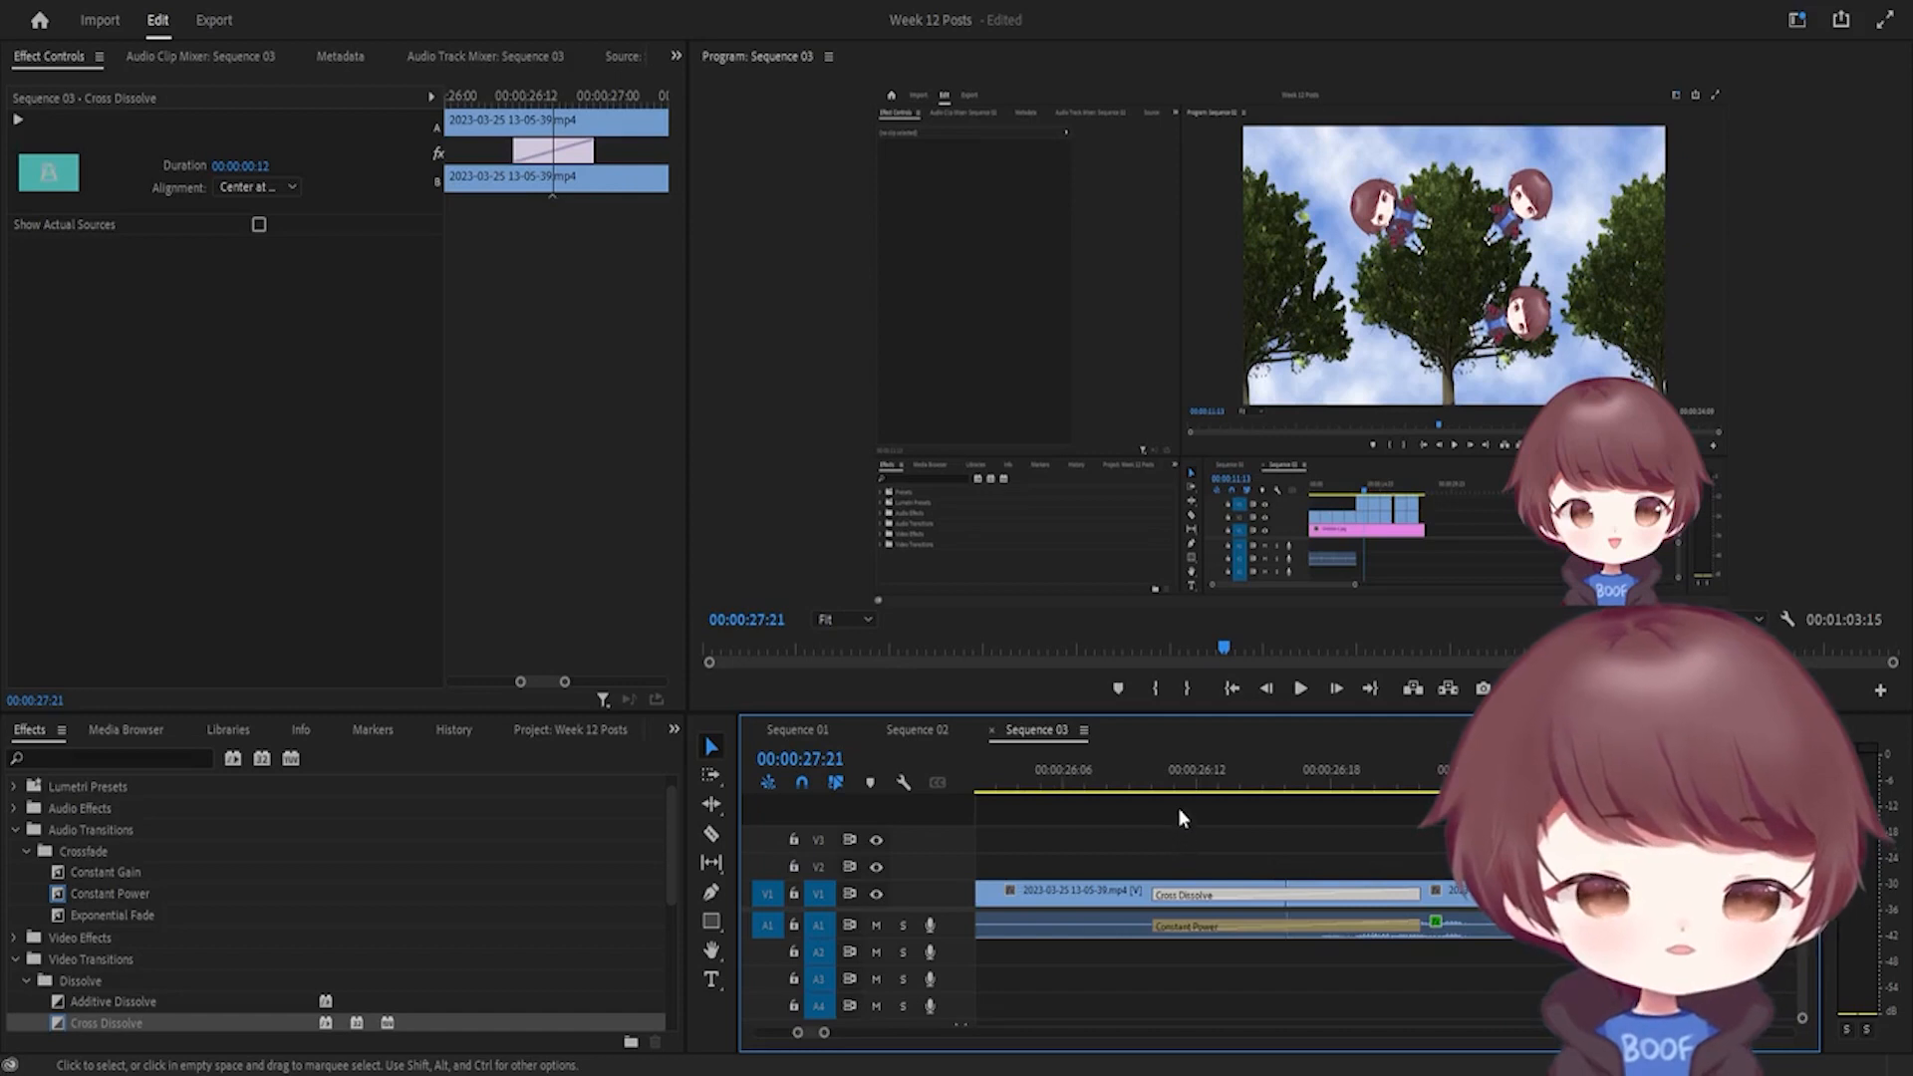
Step: Scrub within the transitions and select the Constant Power crossfade on A1 to inspect its duration and alignment
{"action": "left_click", "coordinate": [1195, 777]}
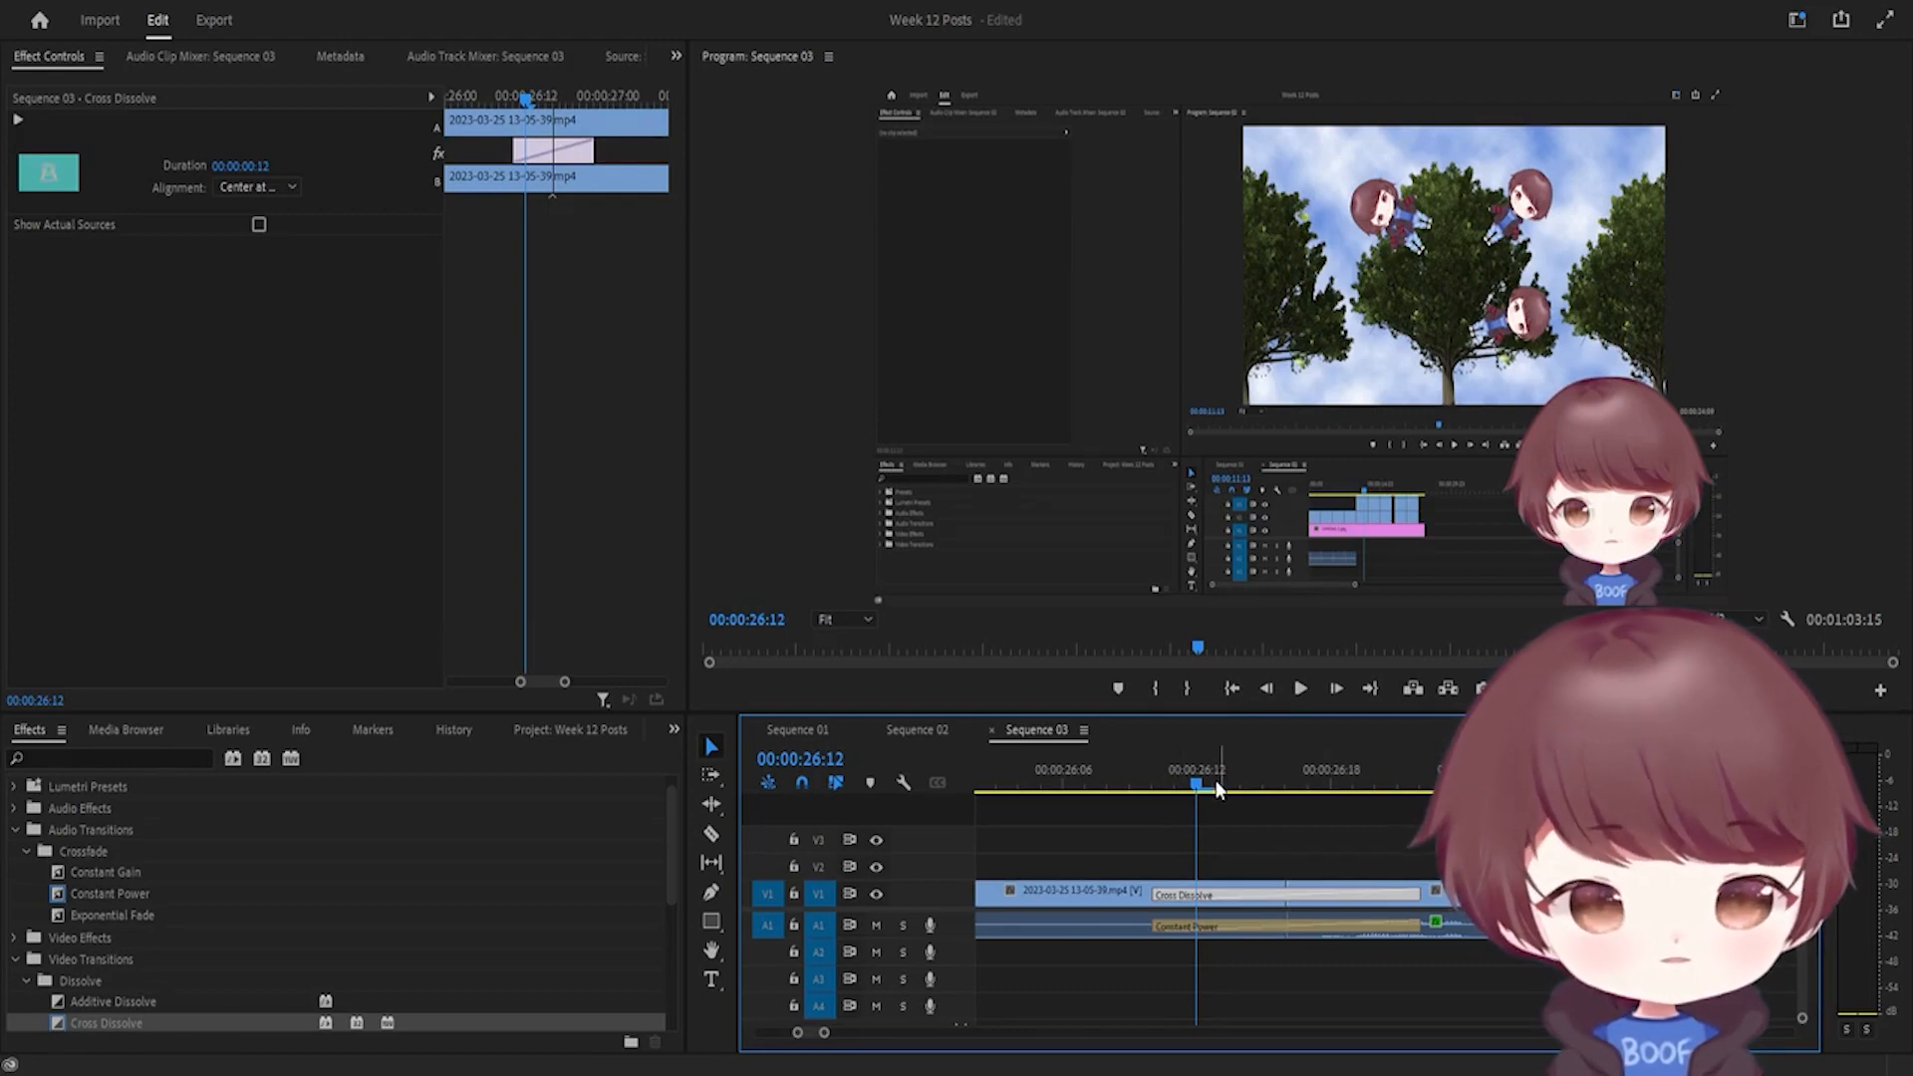
{"action": "mouse_move", "coordinate": [1213, 787]}
{"action": "left_mouse_down"}
{"action": "mouse_move", "coordinate": [1395, 790]}
{"action": "mouse_move", "coordinate": [1214, 809]}
{"action": "mouse_move", "coordinate": [1285, 803]}
{"action": "mouse_move", "coordinate": [1243, 799]}
{"action": "left_mouse_up"}
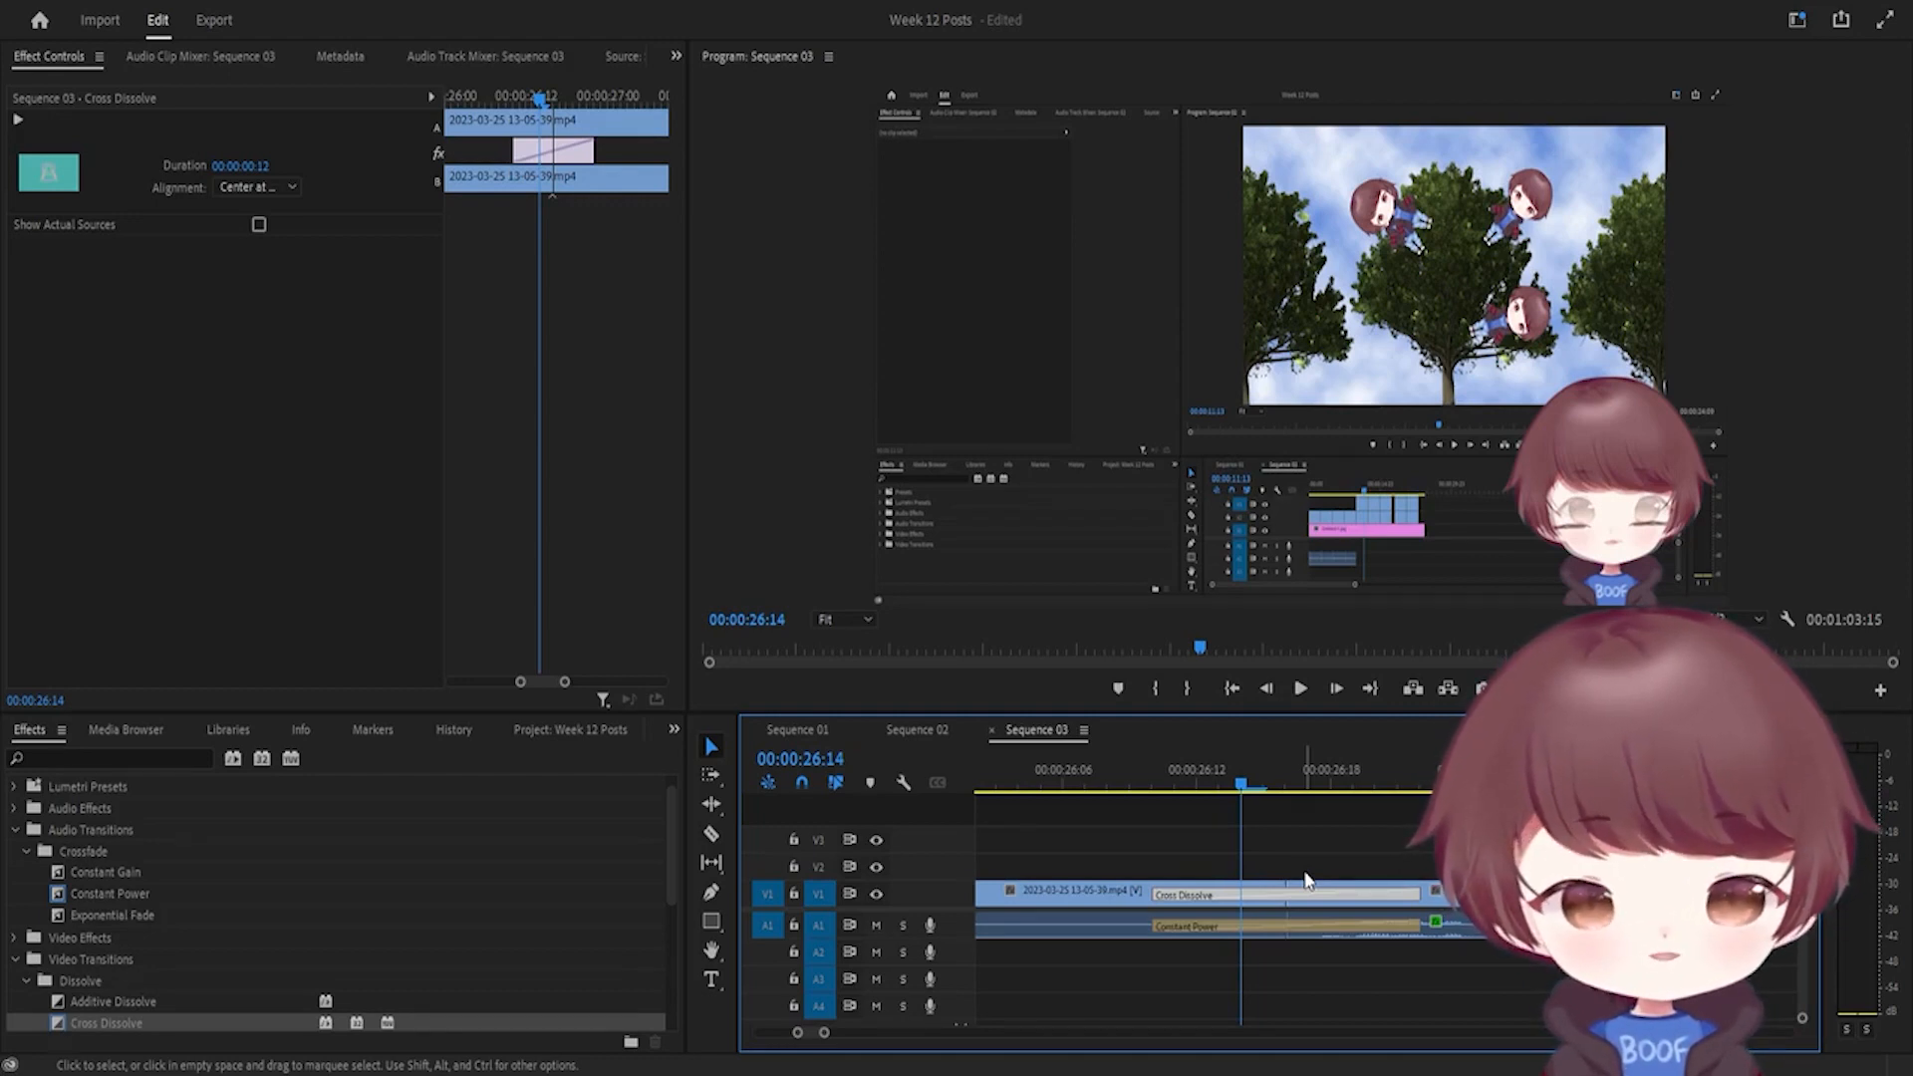
{"action": "left_click", "coordinate": [1267, 914]}
{"action": "left_click", "coordinate": [1269, 928]}
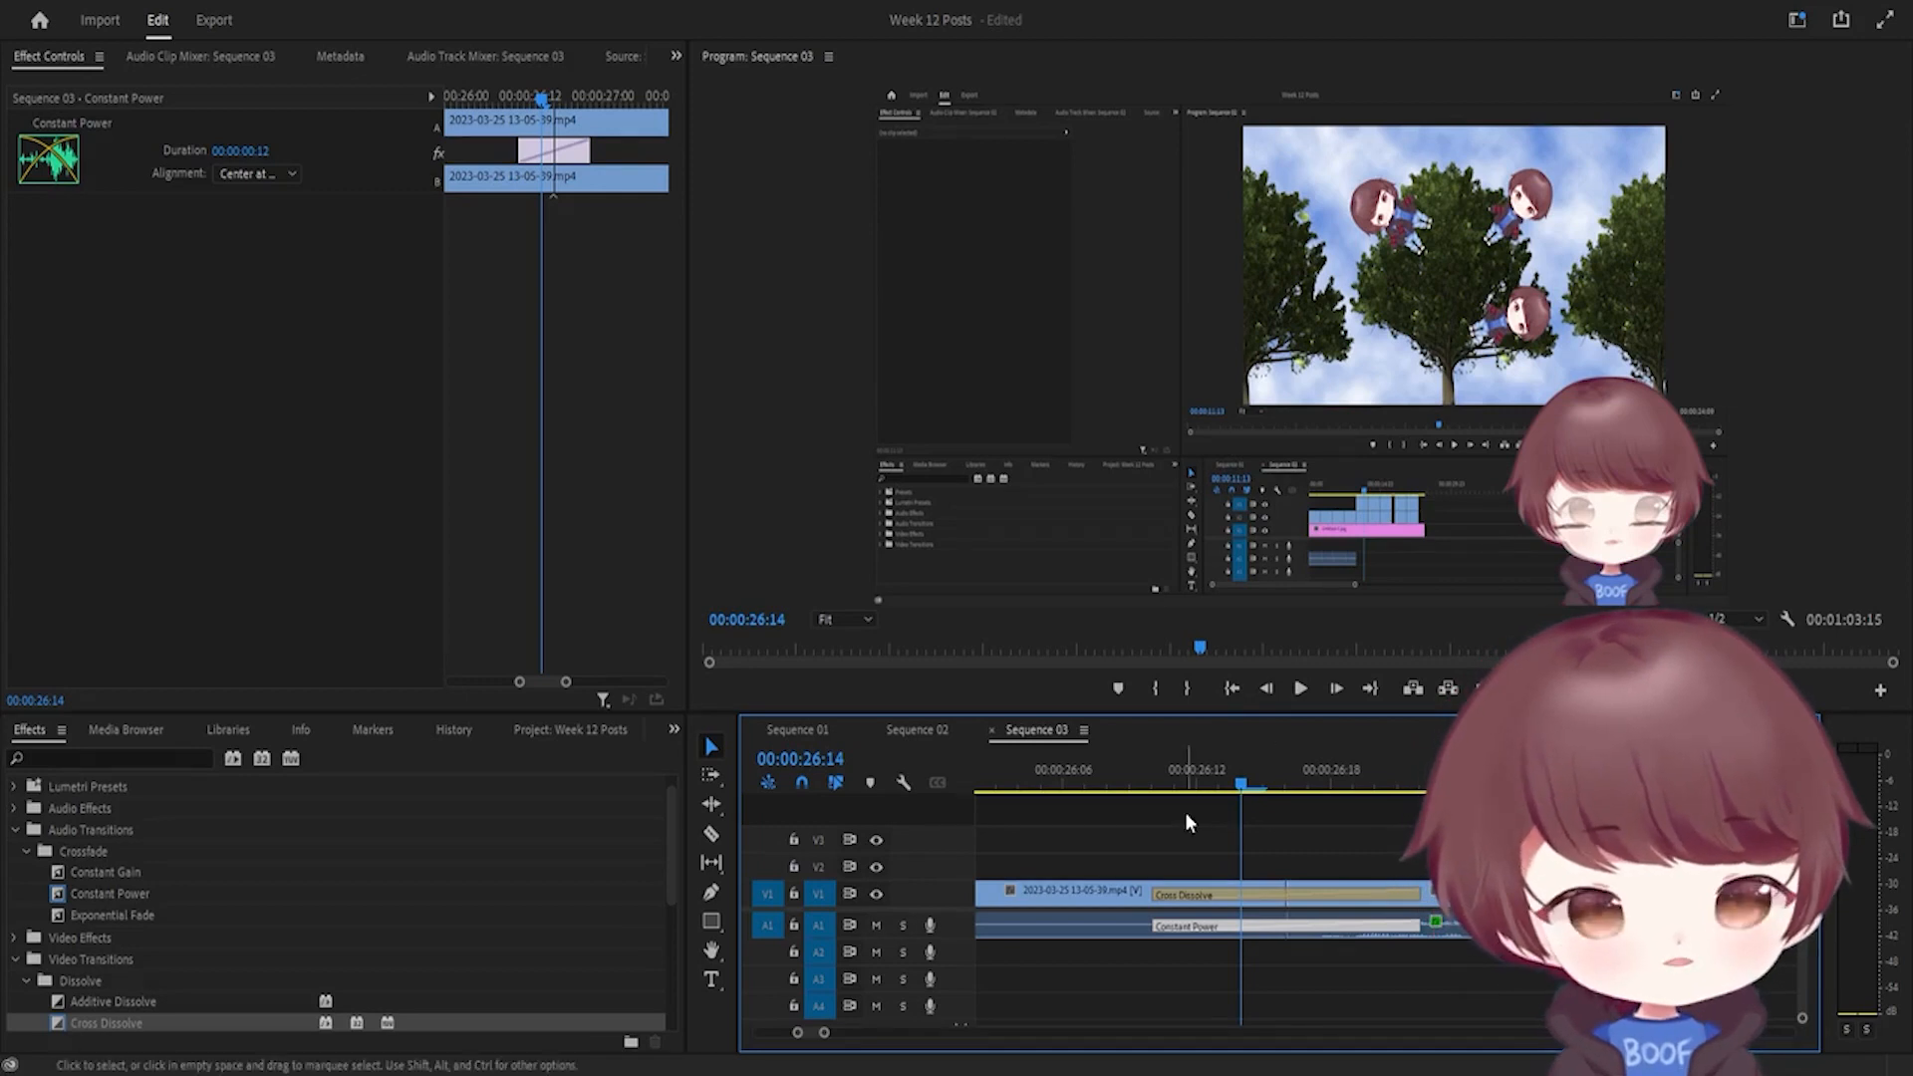
{"action": "left_click_drag", "start_coordinate": [1175, 785], "coordinate": [1136, 802]}
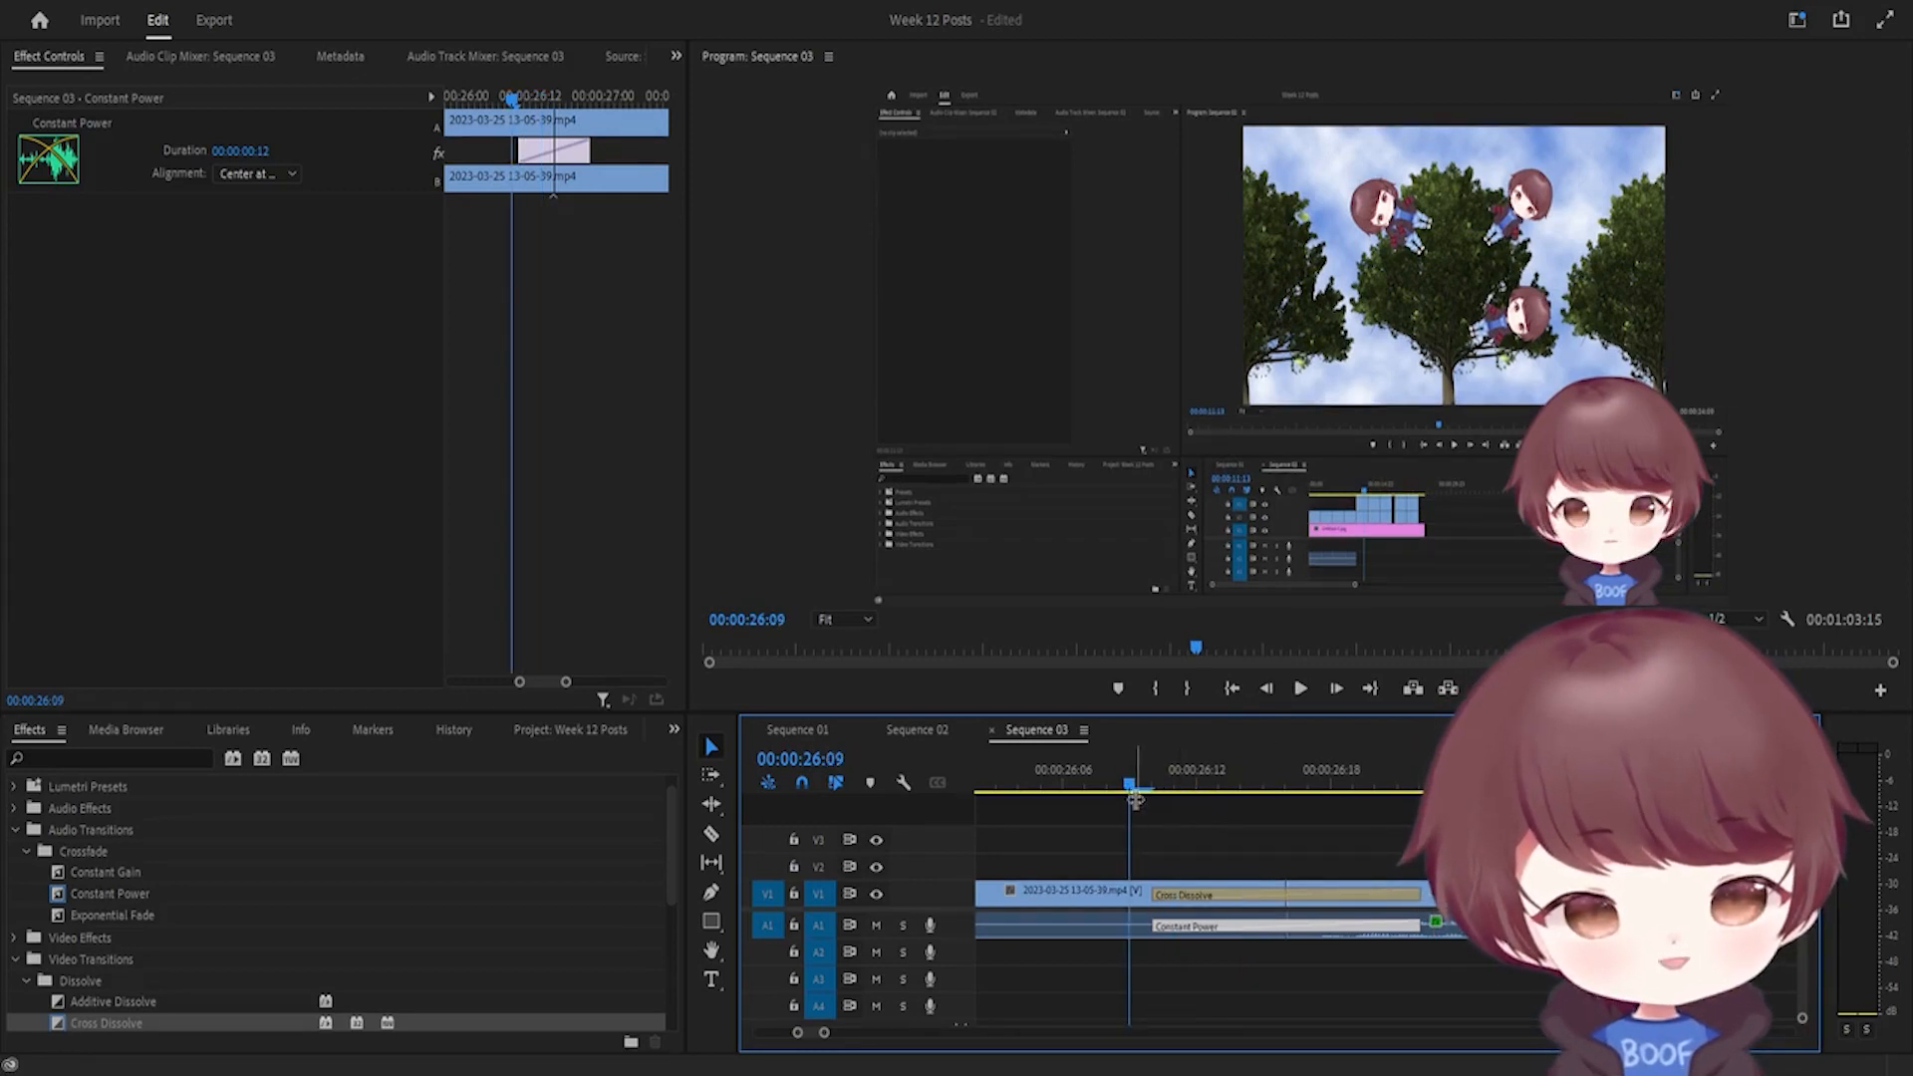